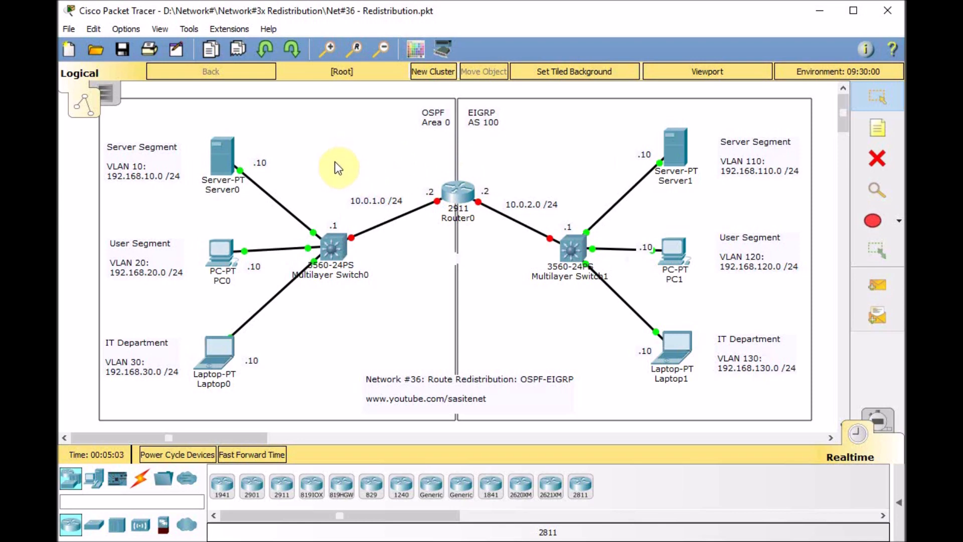
Configure Server0 with static IP address 192.168.10.10, subnet mask 255.255.255.0 and default gateway 192.168.10.1
left_click(225, 159)
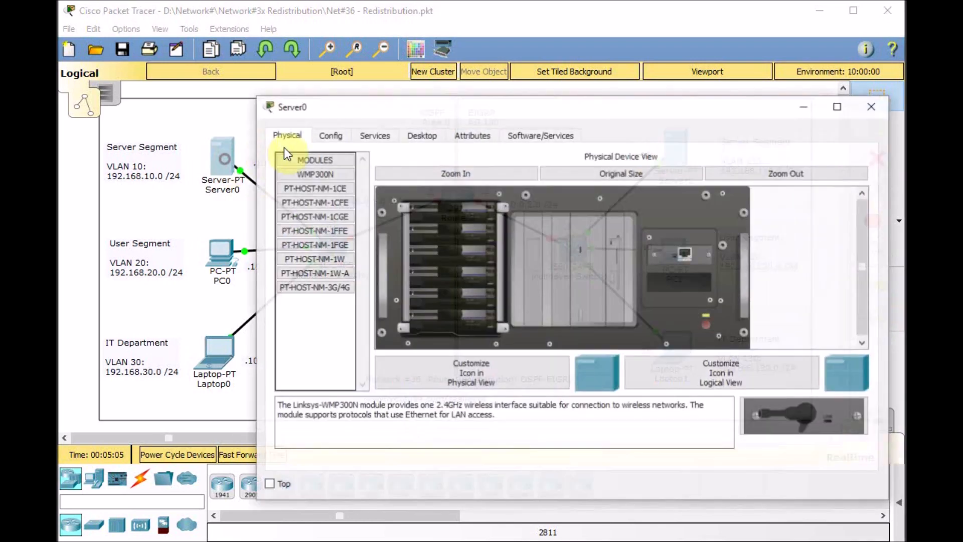
left_click_drag(433, 105, 436, 98)
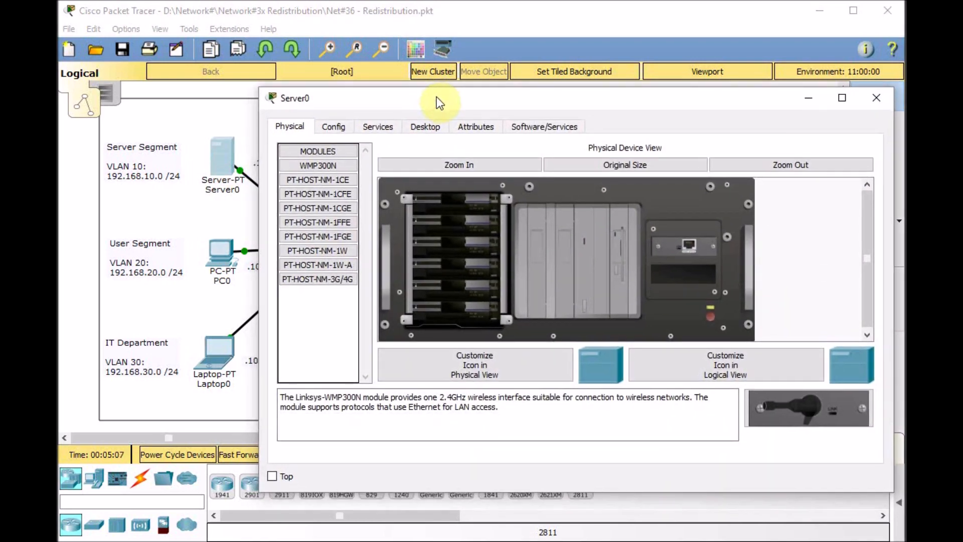
left_click(414, 124)
left_click(332, 167)
left_click(494, 228)
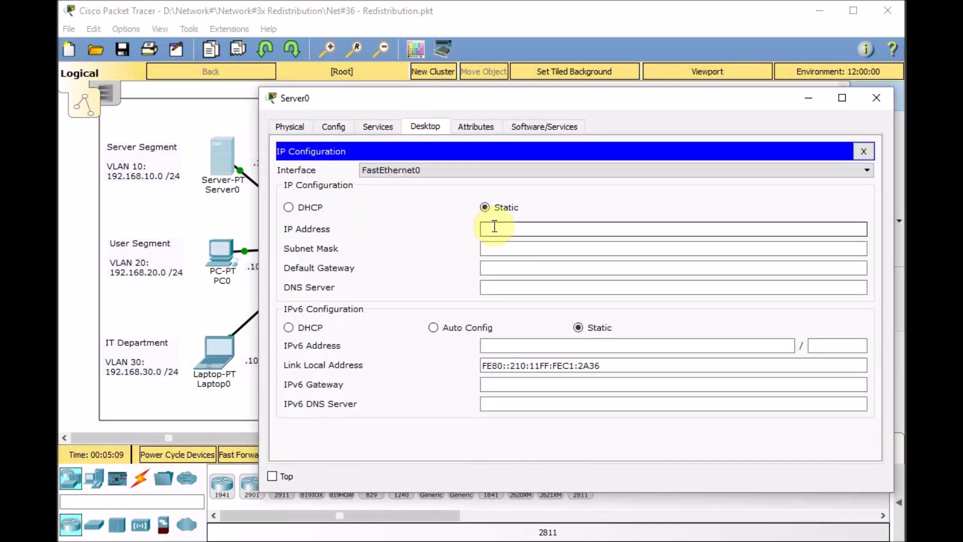
type("192.168.10.10")
key("Tab")
key("Tab")
type("192.168.10.1")
key("Tab")
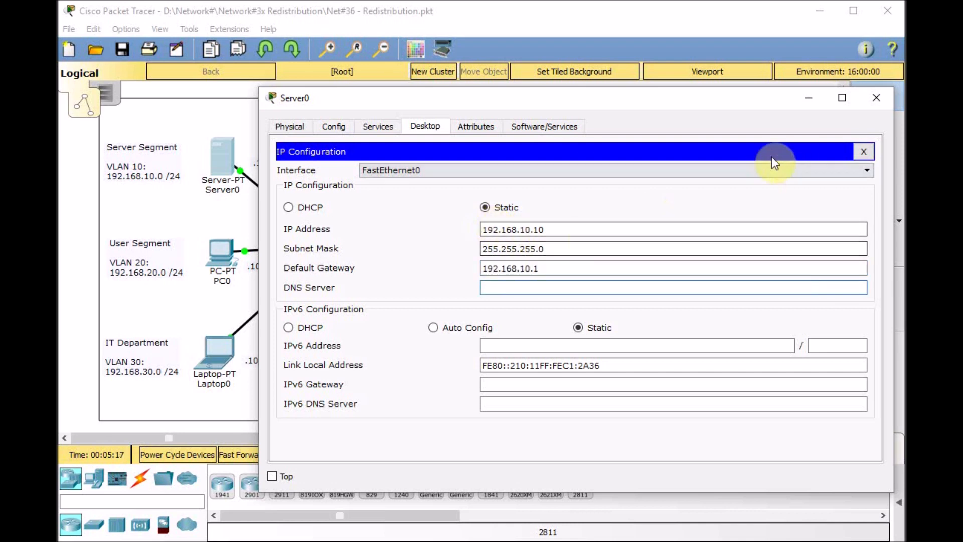
left_click(863, 151)
left_click(871, 107)
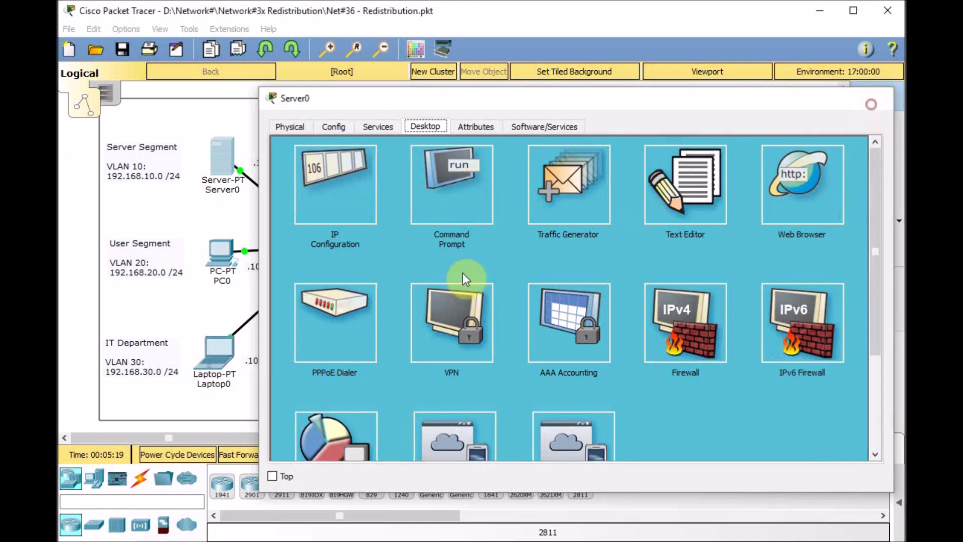
Configure PC0 with static IP address 192.168.20.10, subnet mask 255.255.255.0 and default gateway 192.168.20.1
left_click(217, 253)
left_click(371, 135)
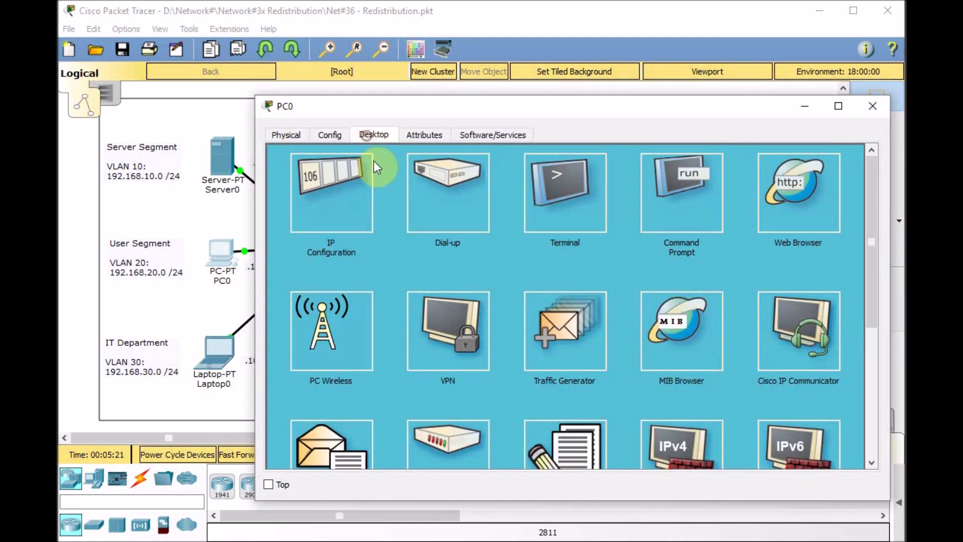
left_click(356, 208)
left_click(517, 217)
type("192.168.20.10")
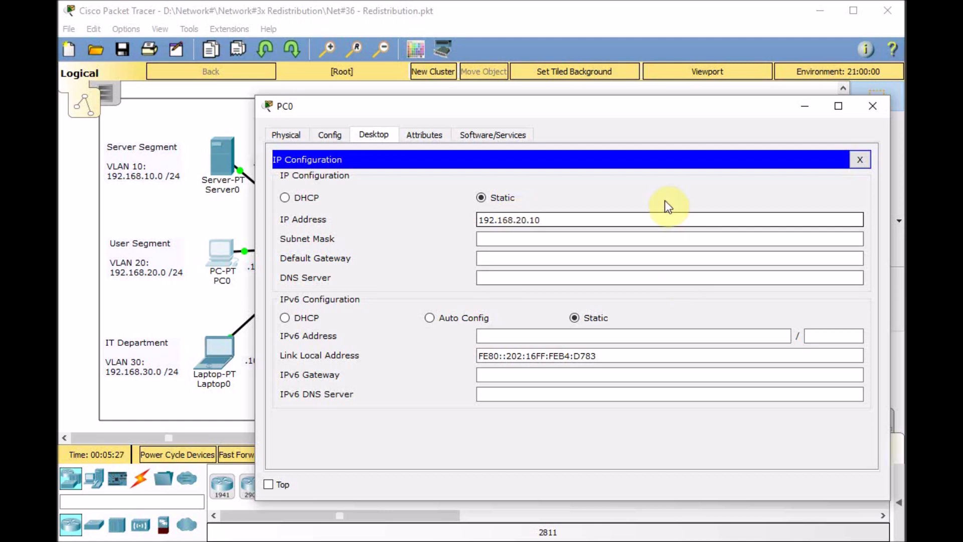
key("Tab")
key("Tab")
type("192.168.20.1")
key("Tab")
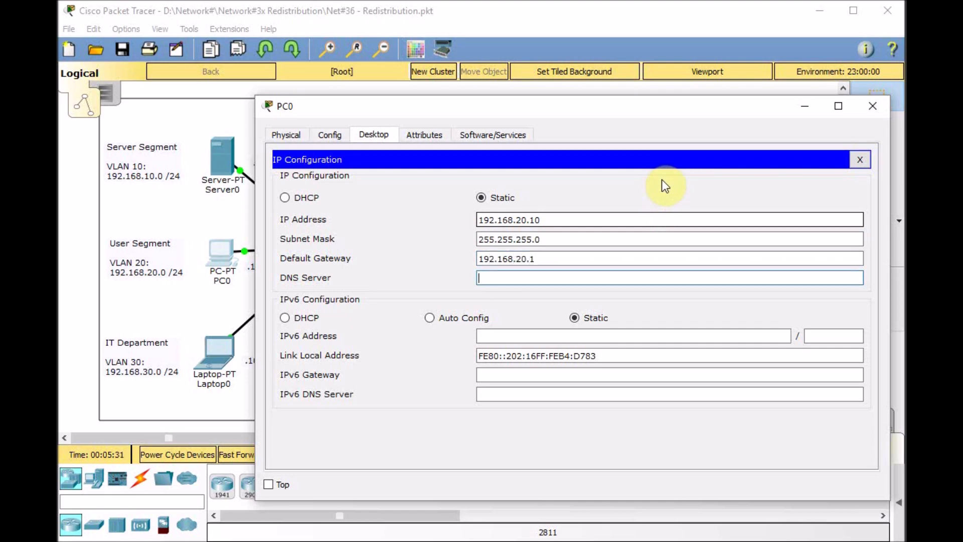
left_click(859, 160)
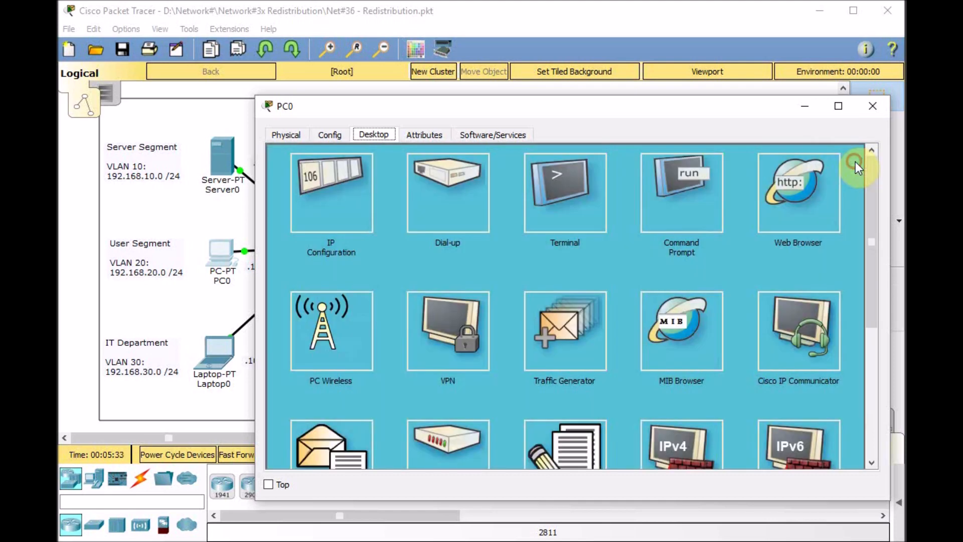
left_click(865, 110)
Configure Laptop0 with static IP address 192.168.30.10, subnet mask 255.255.255.0 and default gateway 192.168.30.1
left_click(219, 351)
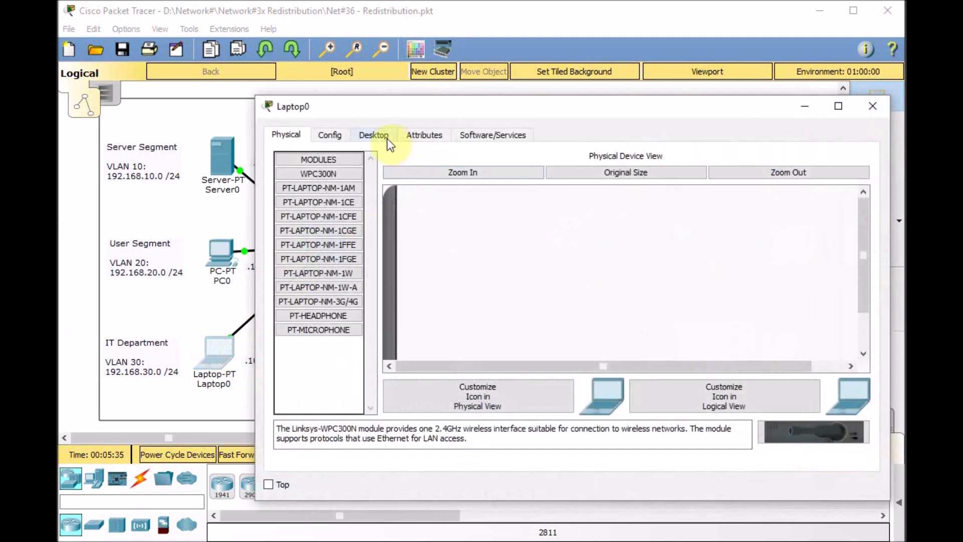
left_click(386, 138)
left_click(356, 183)
left_click(523, 213)
type("192.168.30.10")
key("Tab")
key("Tab")
type("192.168.30.1")
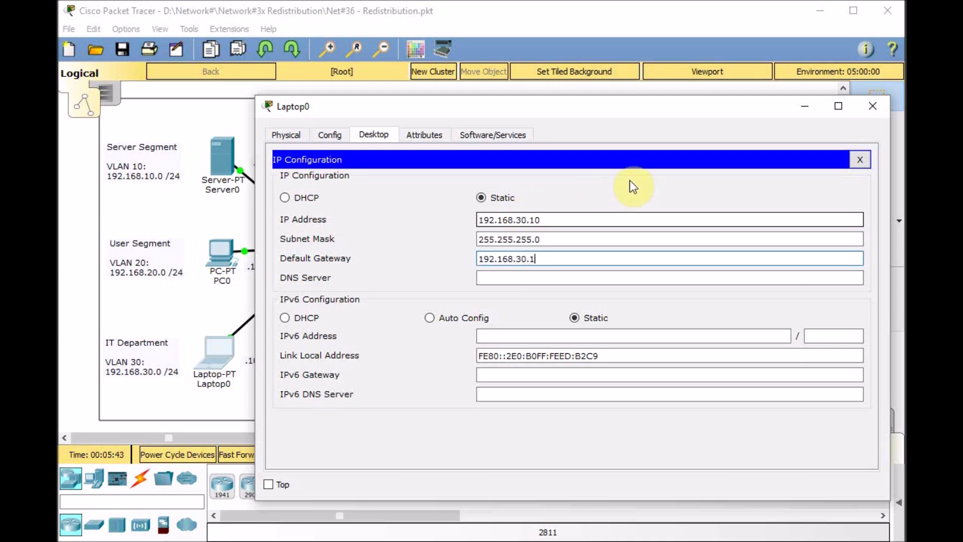
left_click(860, 160)
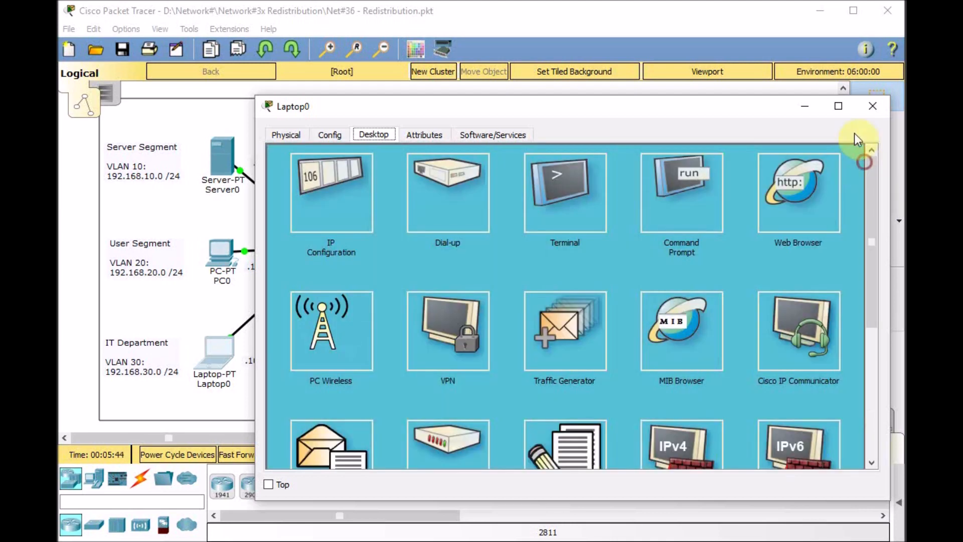
left_click(871, 107)
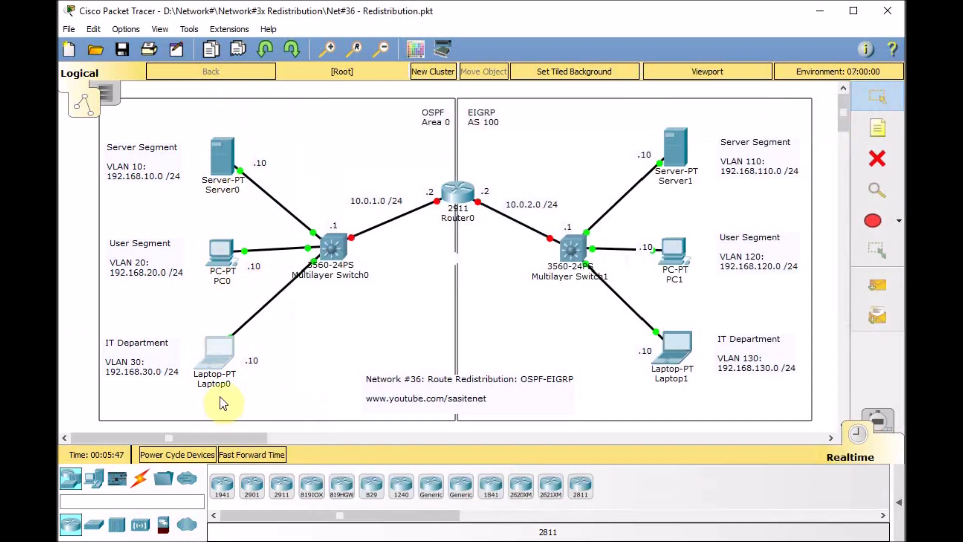
Open the command line of Multilayer Switch0 and enter global configuration mode
left_click(334, 252)
left_click_drag(775, 148, 845, 144)
left_click_drag(648, 109, 678, 89)
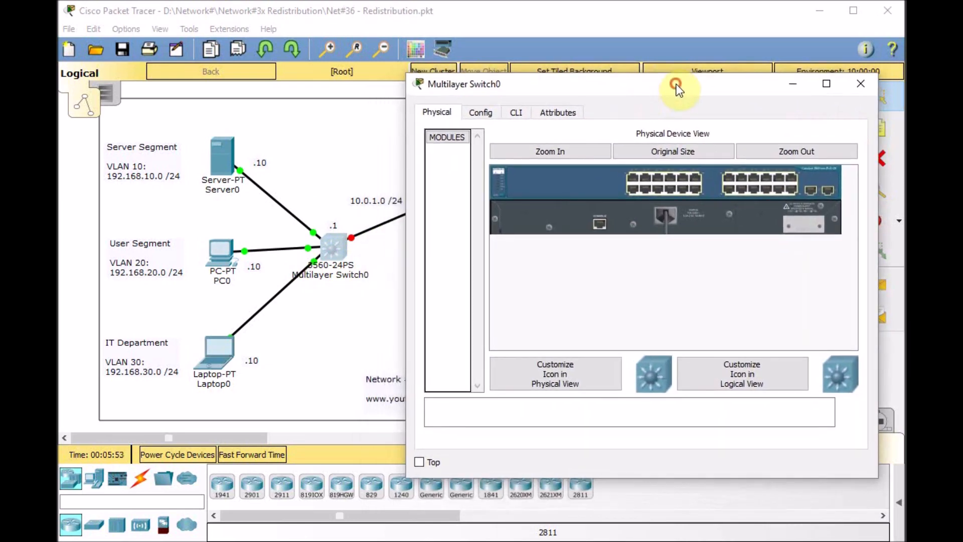
left_click(515, 115)
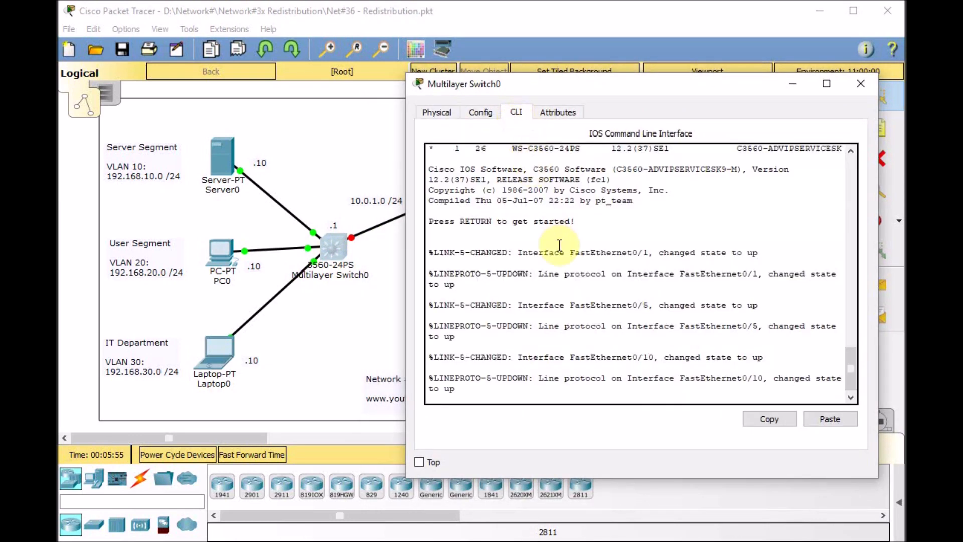
key("Return")
key("Return")
key("Return")
type("en")
key("Return")
type("conf t")
key("Return")
Create VLAN 10 on Multilayer Switch0 and name it SERVER
type("vlan 10")
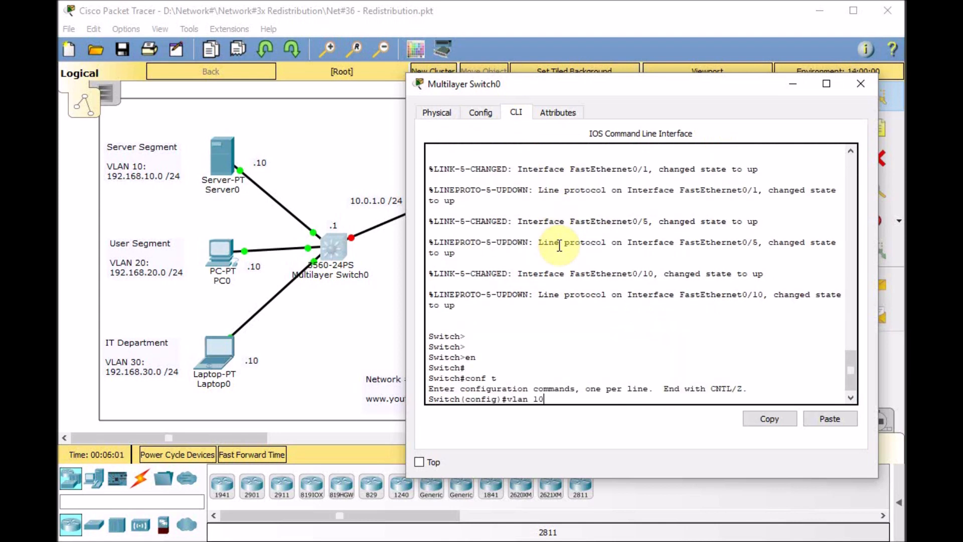
key("Return")
type("name SERVER")
key("Return")
Create VLAN 20 on Multilayer Switch0 and name it USER
type("b")
key("BackSpace")
type("vlan 20")
key("Return")
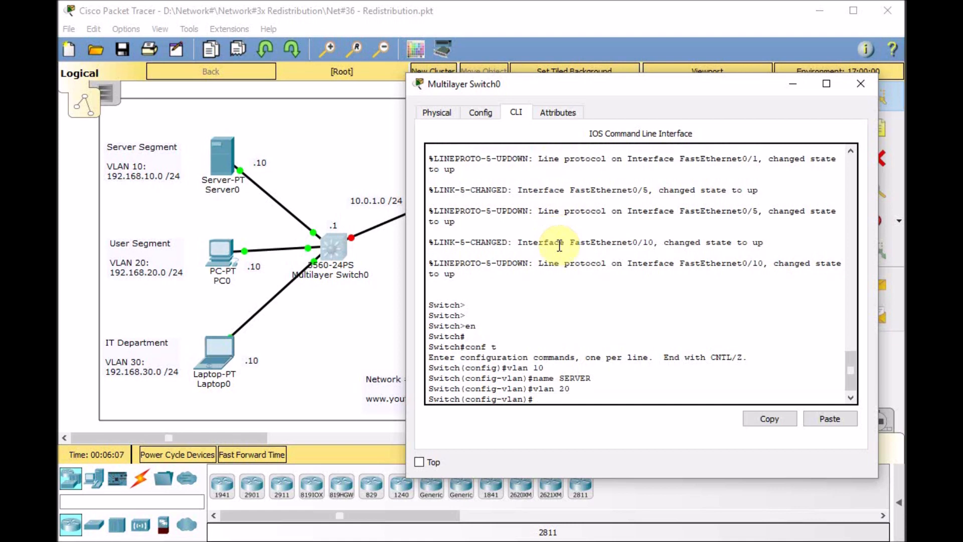
type("name USER")
key("Return")
Create VLAN 30 on Multilayer Switch0 and name it IT
type("vlan 30")
key("Return")
type("name ")
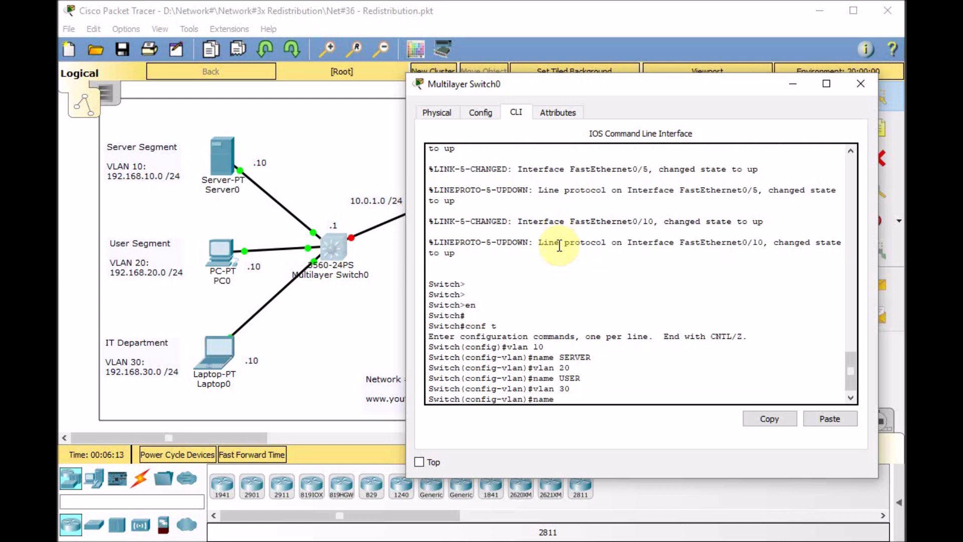
type("IT")
key("Return")
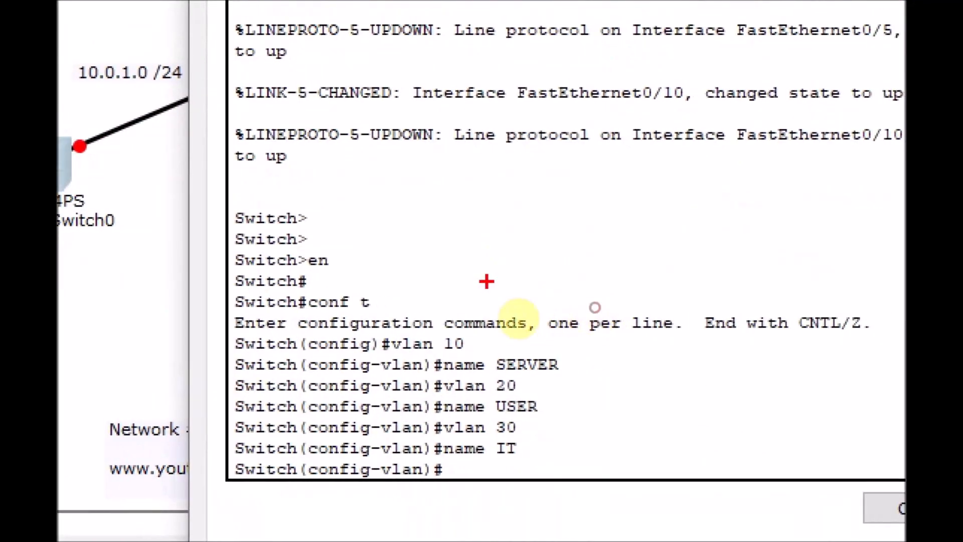
left_click_drag(306, 274, 331, 278)
left_click_drag(307, 314, 358, 314)
left_click_drag(386, 362, 464, 361)
left_click_drag(436, 401, 524, 395)
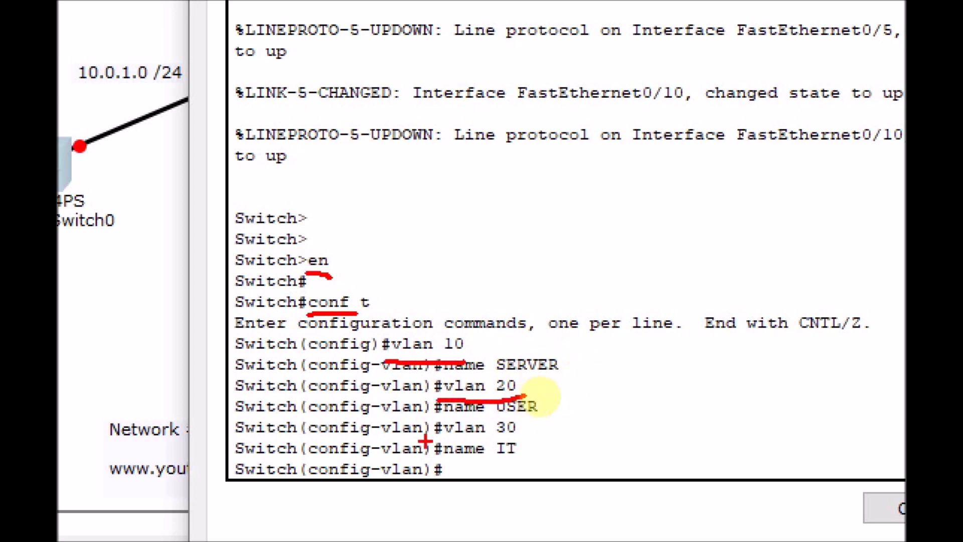
left_click_drag(436, 440, 526, 433)
key("Escape")
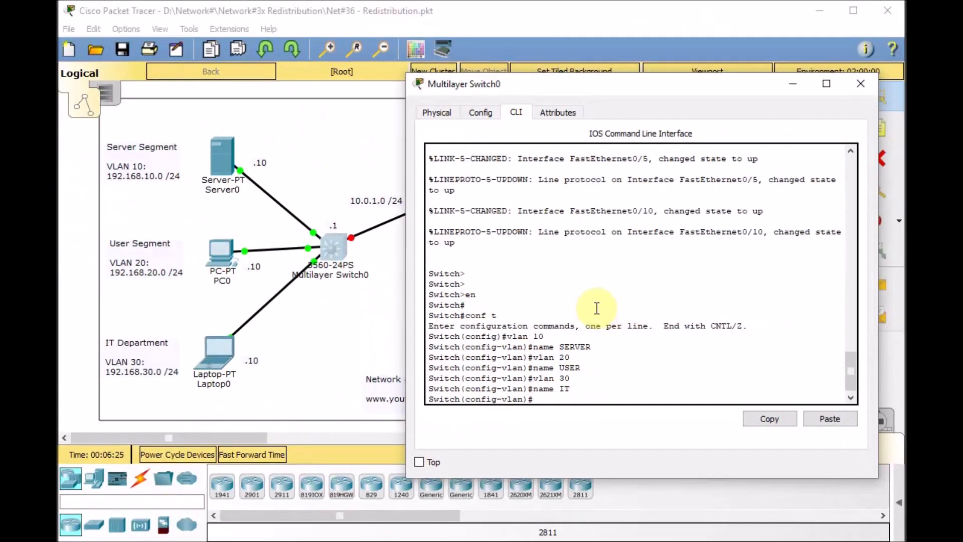
Leave VLAN configuration and give the VLAN 10 interface the address 192.168.10.1 with mask 255.255.255.0
type("exit")
key("Return")
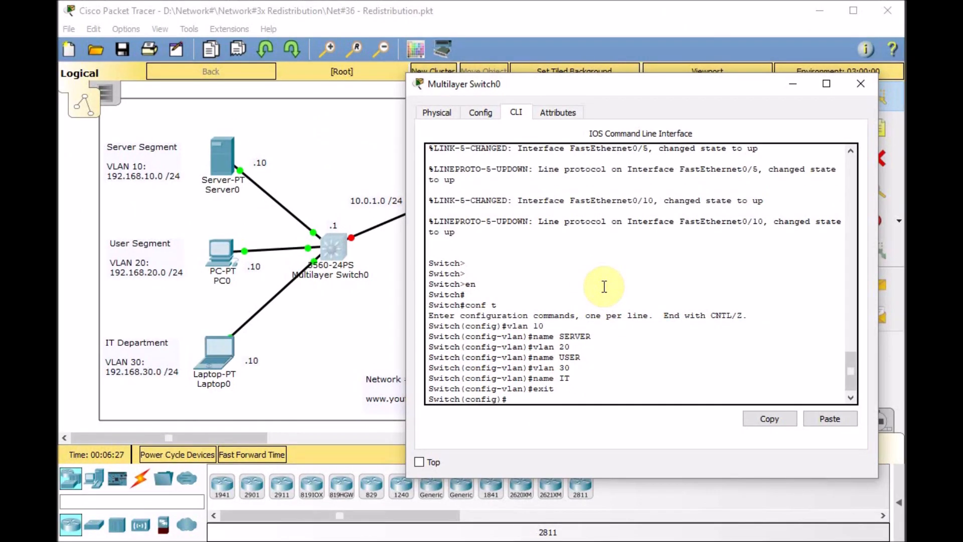
type("int vlan 10")
key("Return")
key("Return")
type("ip add 192.")
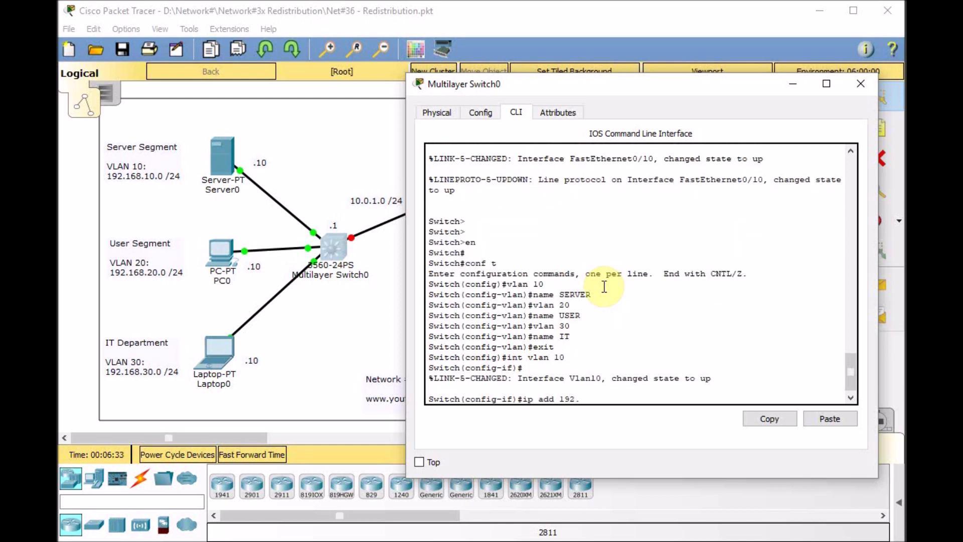
type("168.10.1 255.255.255.0")
key("Return")
Give the VLAN 20 interface the address 192.168.20.1 with mask 255.255.255.0
key("Up")
key("Up")
key("BackSpace")
key("BackSpace")
type("20")
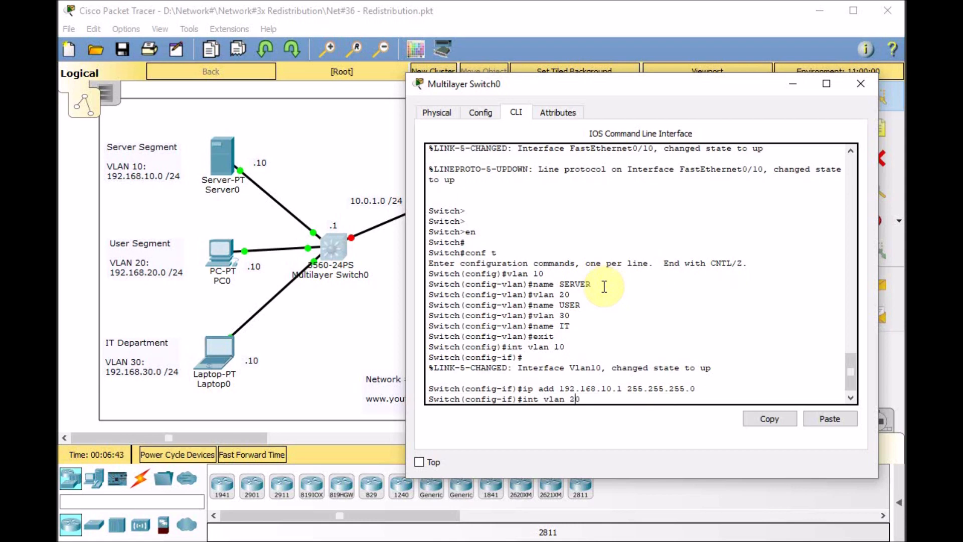
key("Return")
key("Up")
key("Up")
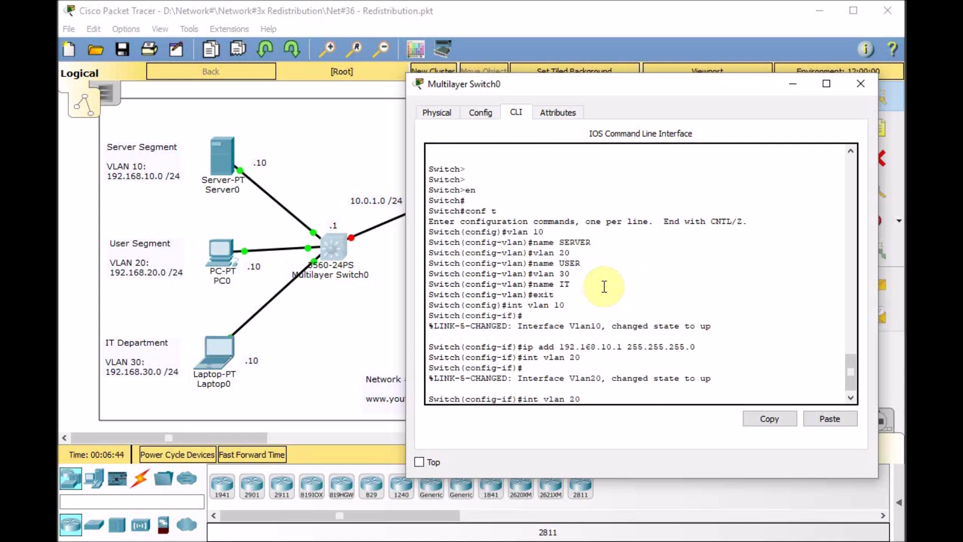
key("Left")
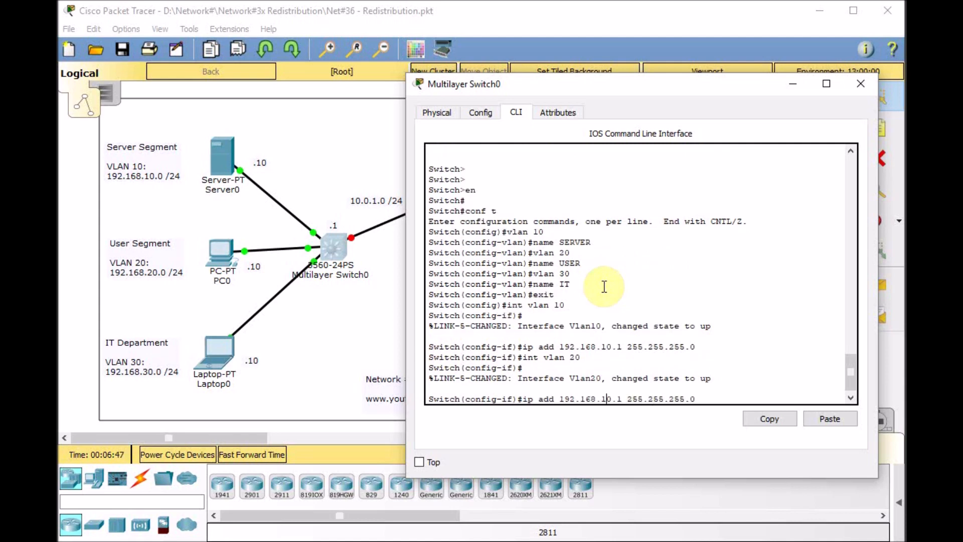
key("BackSpace")
type("2")
key("Return")
Give the VLAN 30 interface the address 192.168.30.1 with mask 255.255.255.0
key("Up")
key("Up")
key("BackSpace")
key("BackSpace")
type("30")
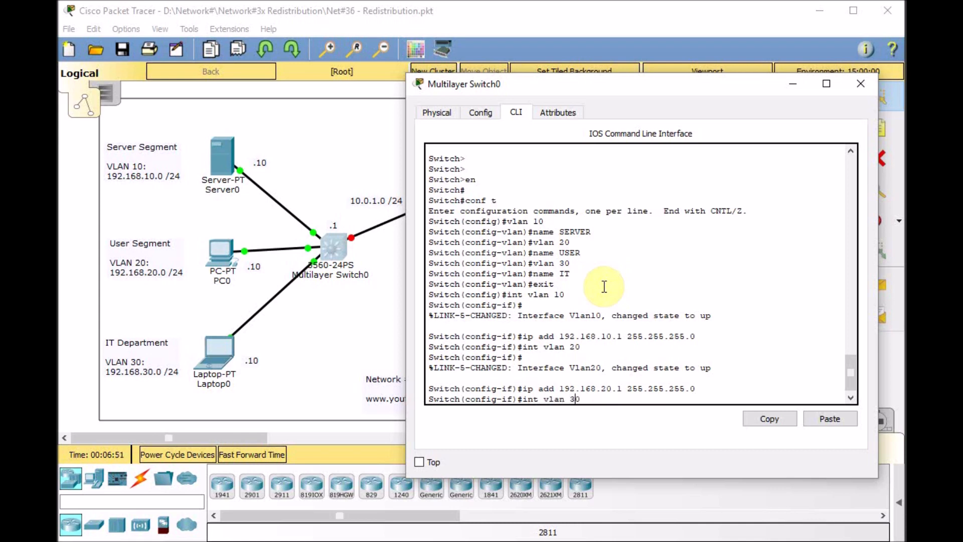
key("Return")
key("Up")
key("Up")
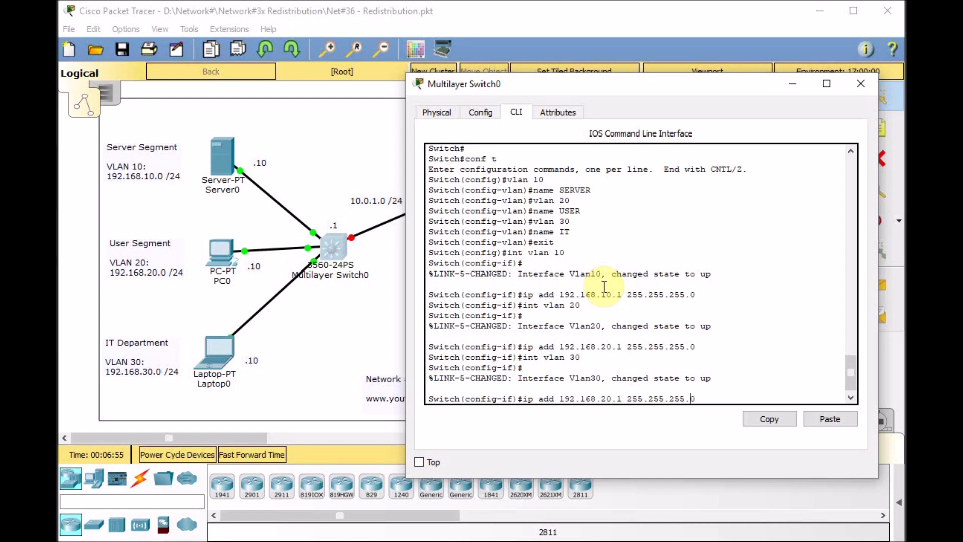
key("BackSpace")
key("BackSpace")
type("30")
key("Return")
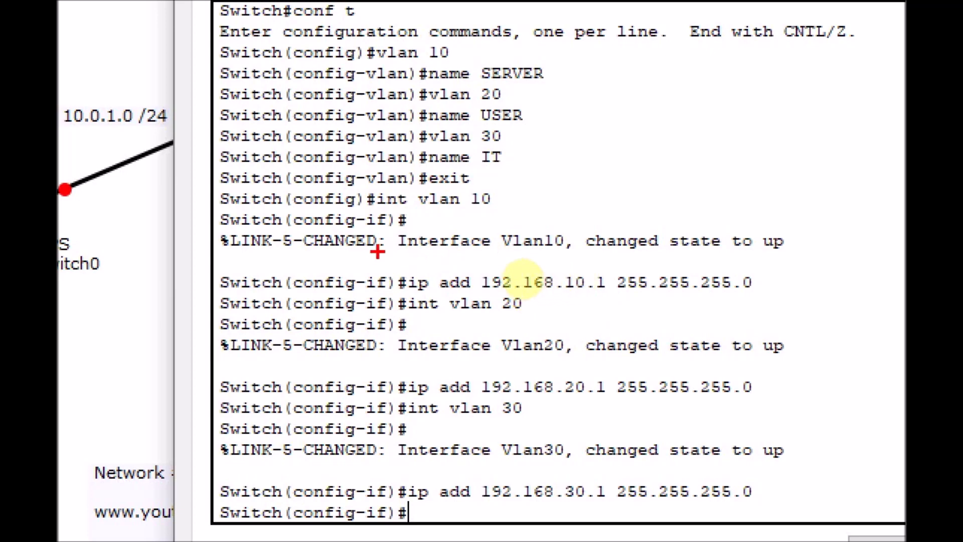
left_click_drag(374, 211, 496, 202)
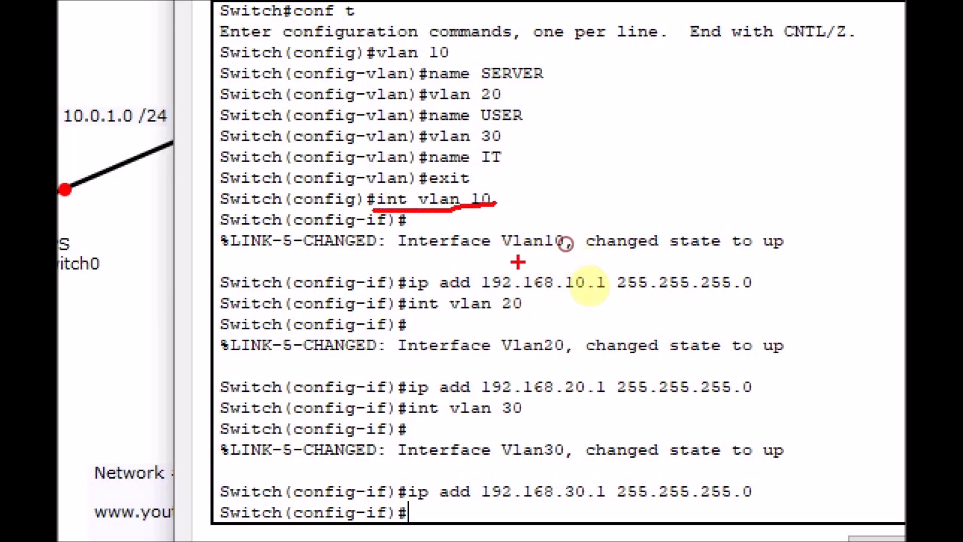
left_click_drag(400, 290, 604, 290)
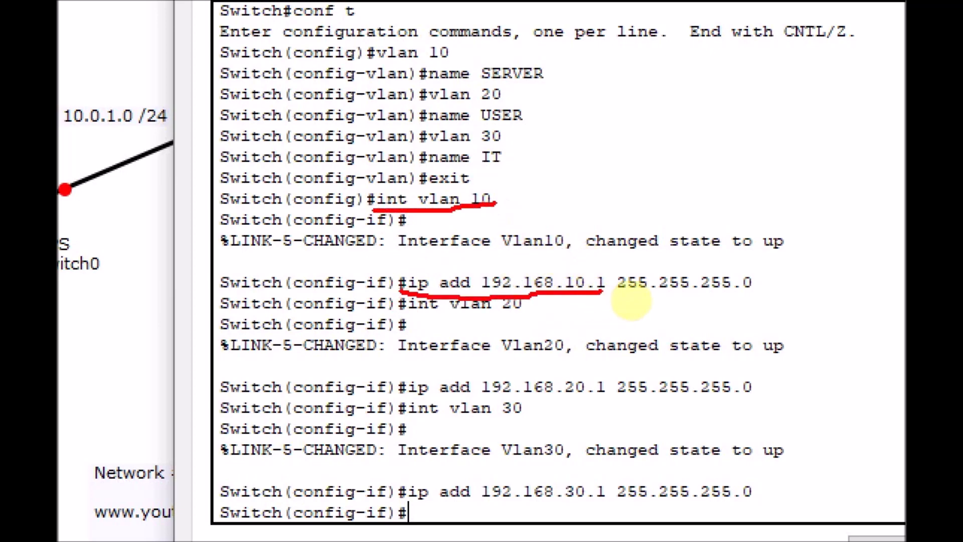
left_click_drag(412, 359, 559, 345)
left_click_drag(397, 429, 562, 417)
mouse_move(405, 515)
left_mouse_down()
mouse_move(549, 504)
mouse_move(593, 483)
left_mouse_up()
left_click_drag(392, 389, 594, 407)
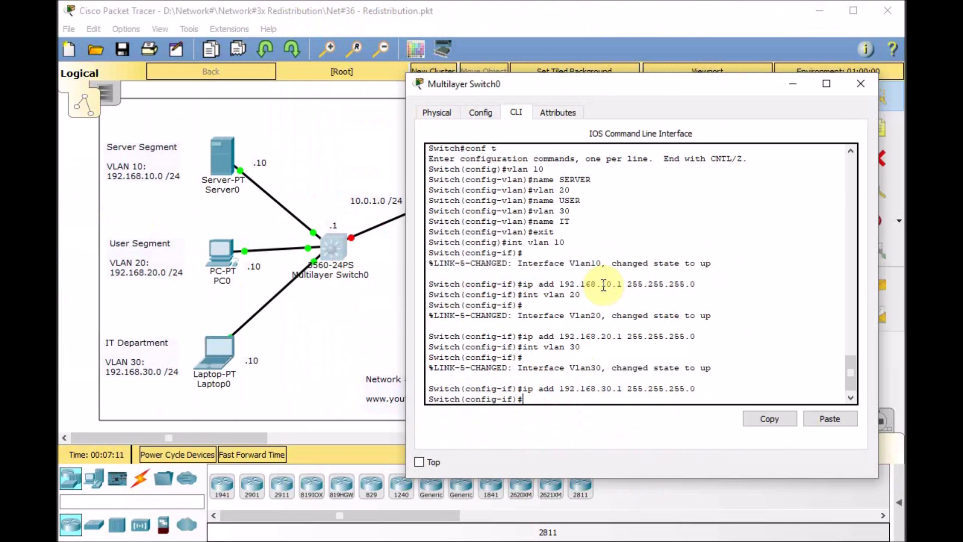
Leave interface configuration, check the brief IP interface summary of Multilayer Switch0, and return to the topology
type("exit")
key("Return")
type("do sh ip int brie")
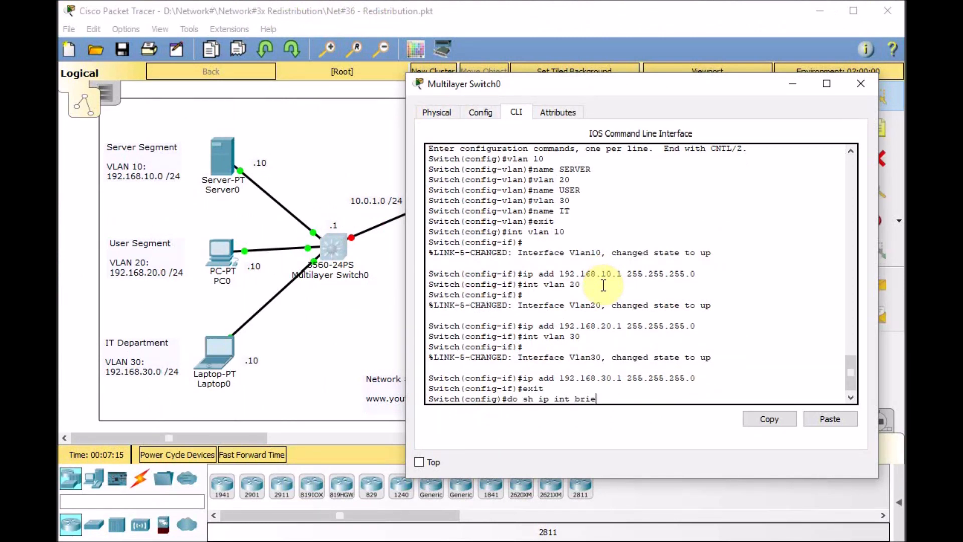
key("Return")
key("space")
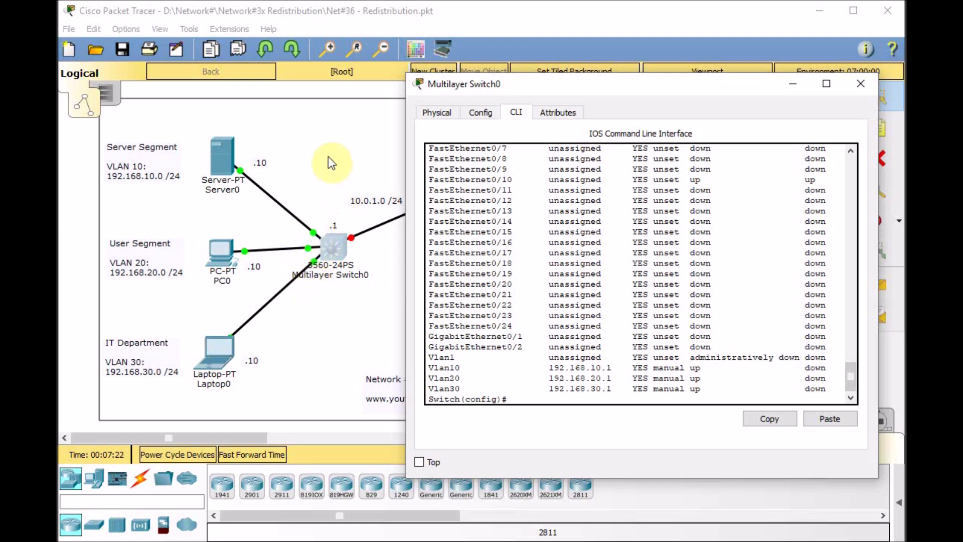
left_click(352, 93)
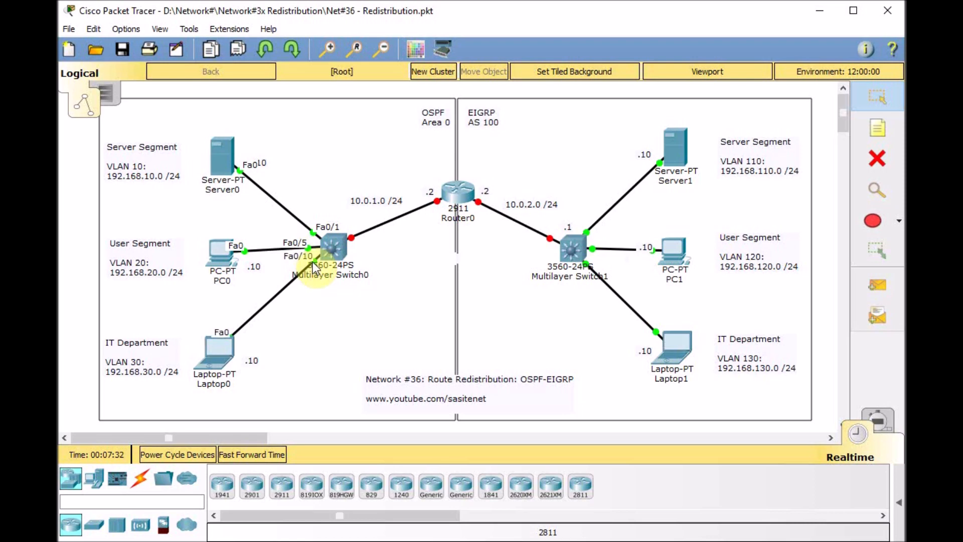
On Multilayer Switch0's command line, assign interface Fa0/1 to access VLAN 10
left_click(336, 249)
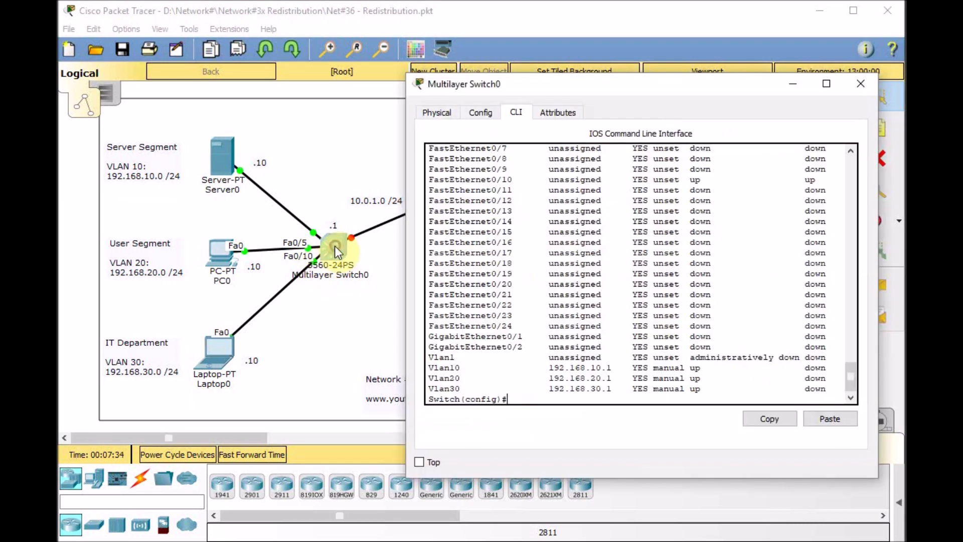
type("int")
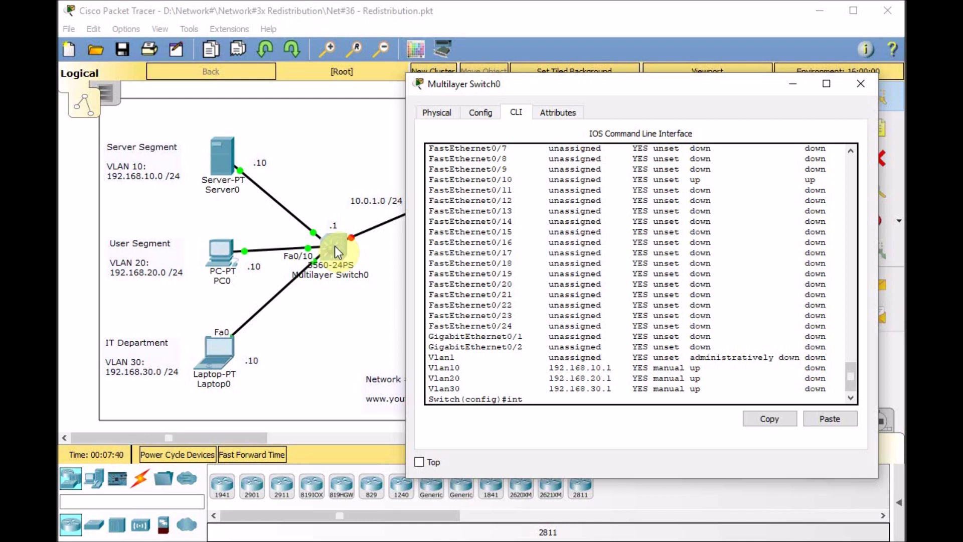
type(" fa 0/1")
key("Return")
type("sw")
key("Tab")
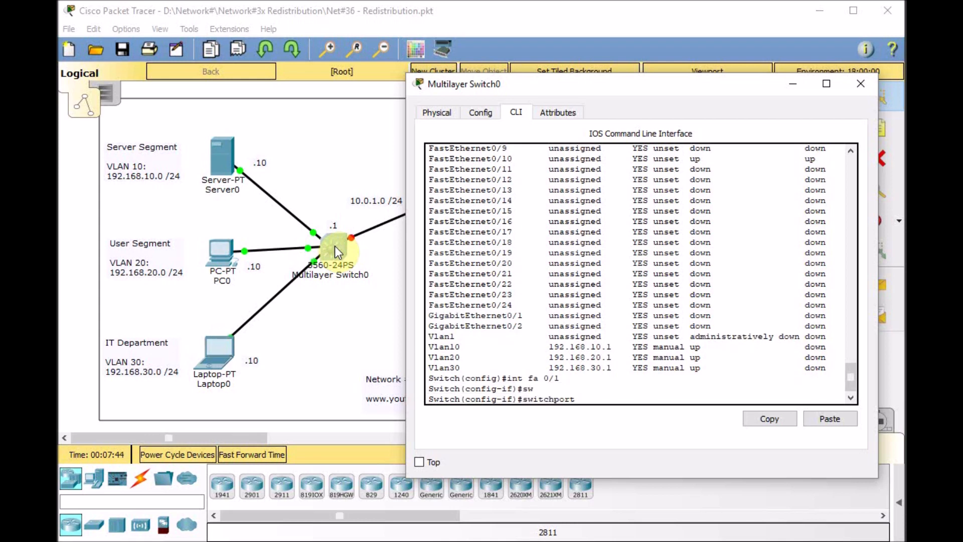
type("acc")
key("Tab")
type("v")
key("Tab")
type("10")
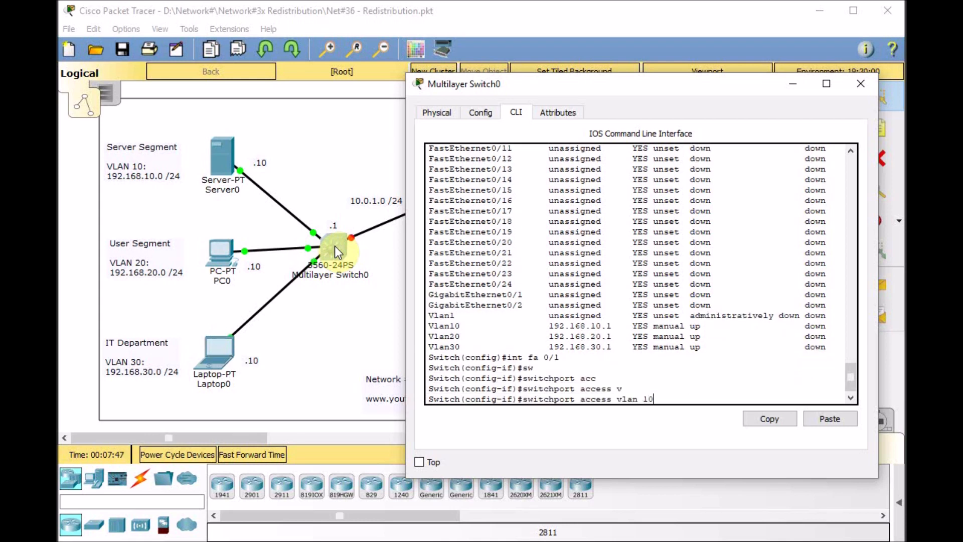
key("Return")
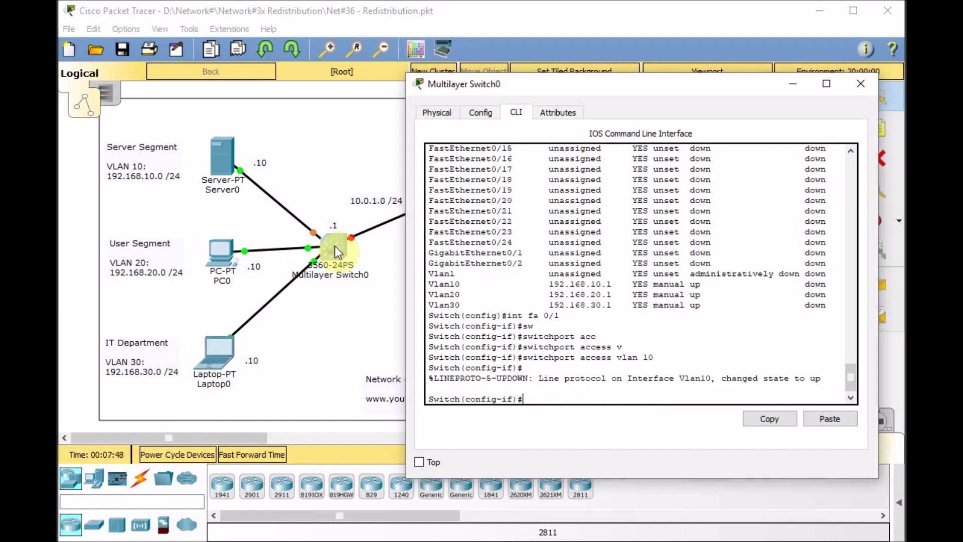
Set the switchport mode of interface Fa0/1 to access
type("sw")
key("Tab")
type("ac")
key("BackSpace")
type("mo")
key("Tab")
type("acc")
key("Tab")
key("Return")
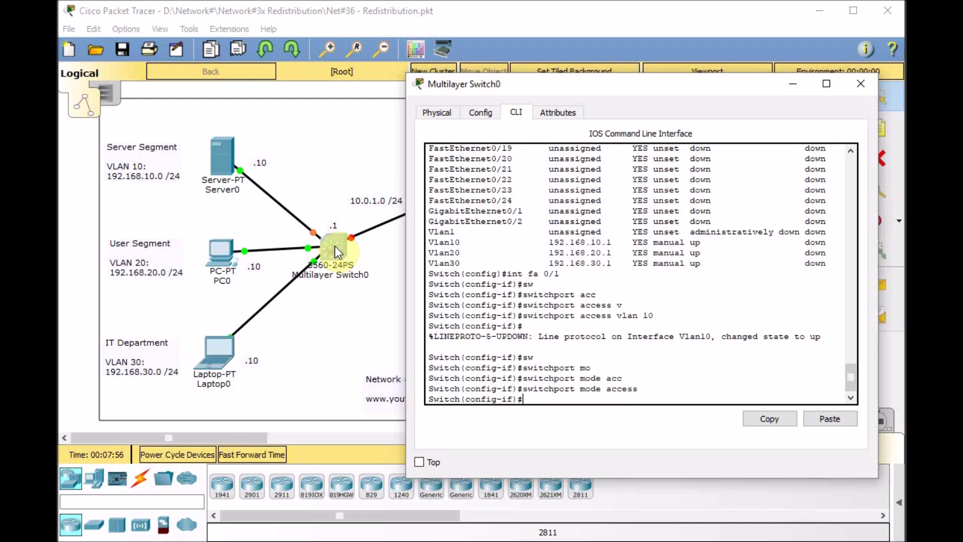
Enable spanning-tree PortFast on interface Fa0/1
type("spann")
key("Tab")
type("po")
key("Tab")
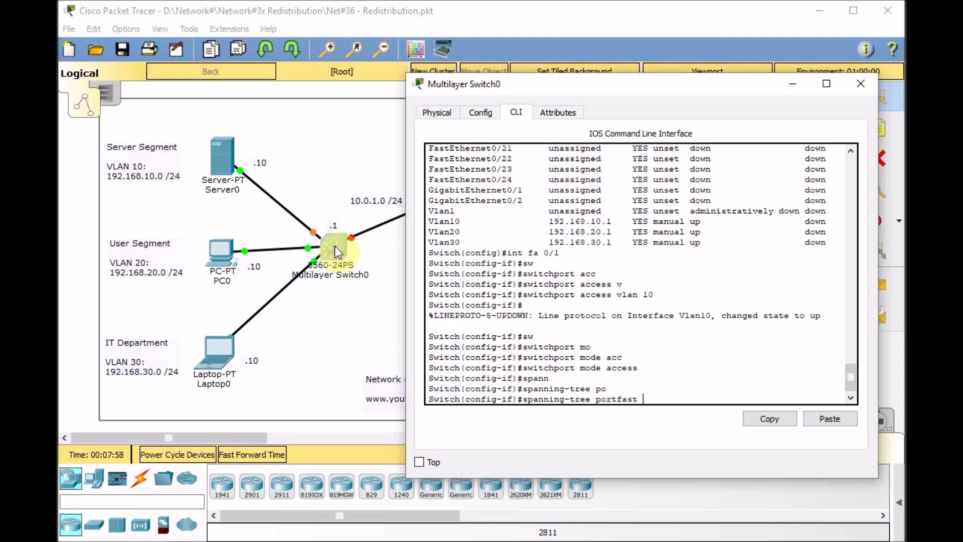
key("Return")
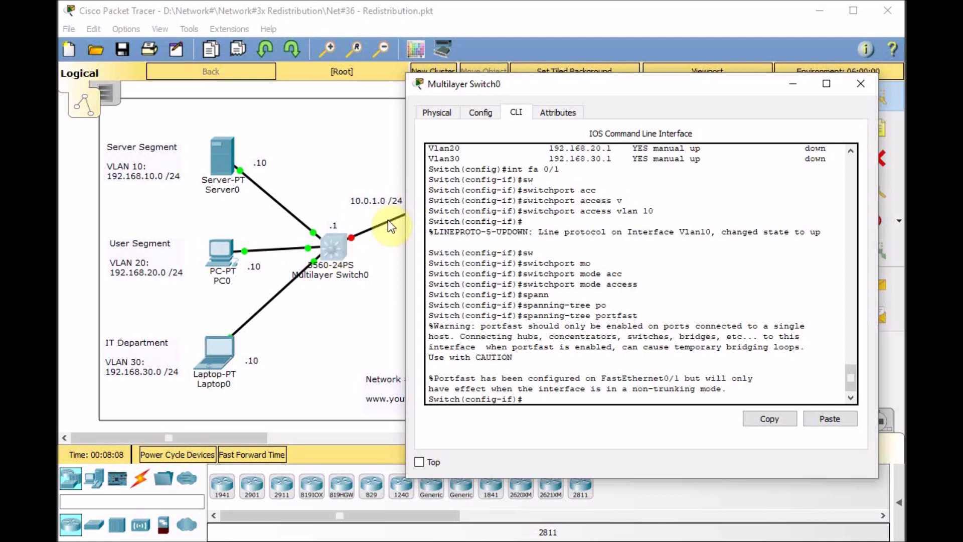
Switch to configuring interface Fa0/5 and assign it to access VLAN 20
key("Up")
key("Up")
key("Up")
key("Up")
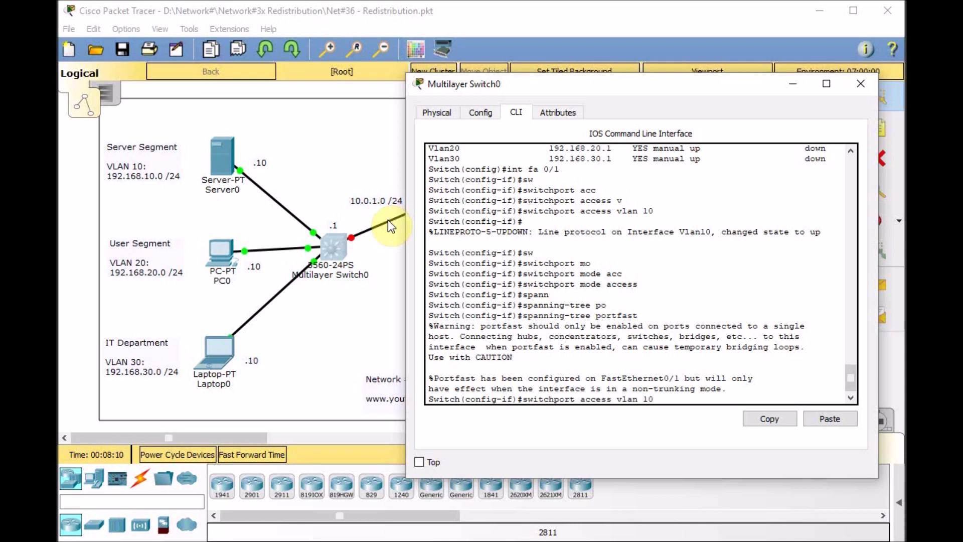
key("BackSpace")
type("5")
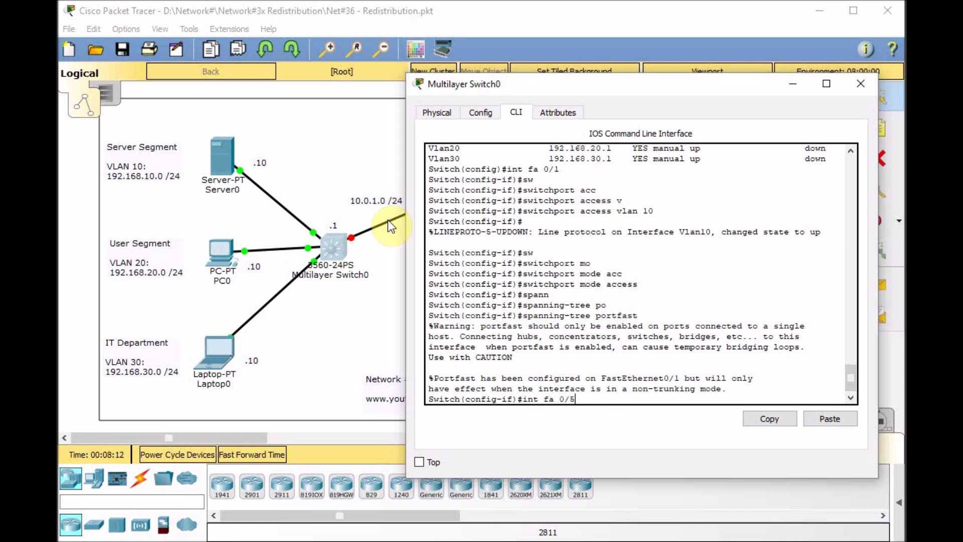
key("Return")
key("Up")
key("Up")
key("Up")
key("Up")
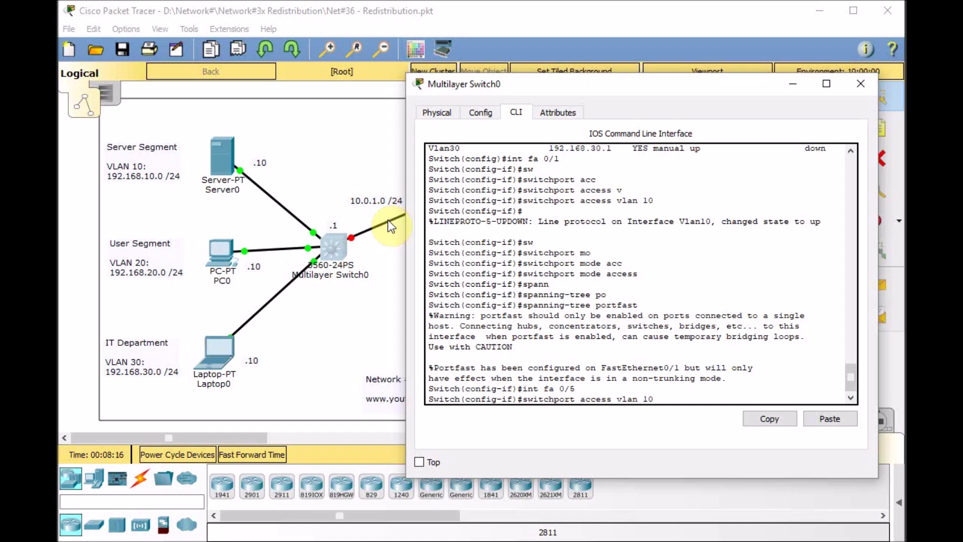
key("BackSpace")
type("2")
key("Return")
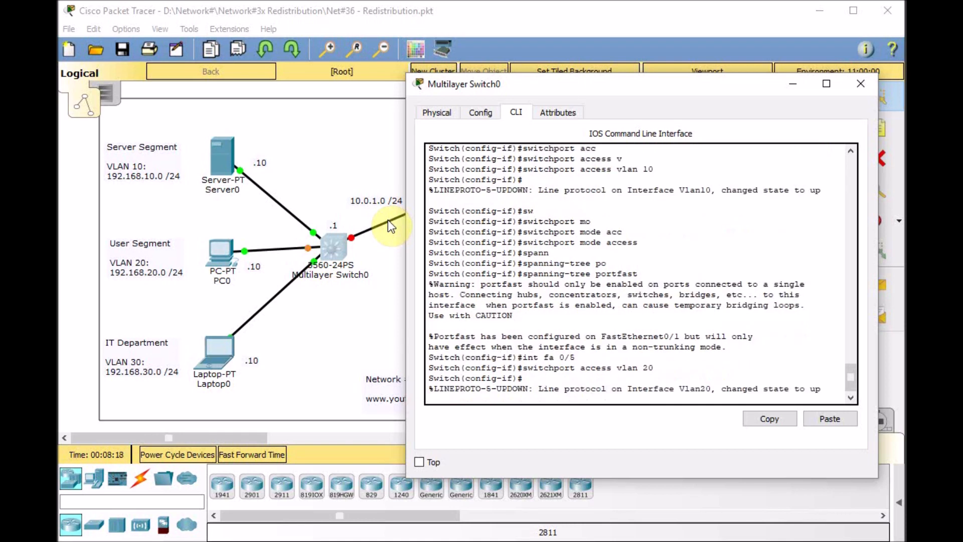
Enable spanning-tree PortFast on interface Fa0/5
key("Up")
key("Up")
key("Up")
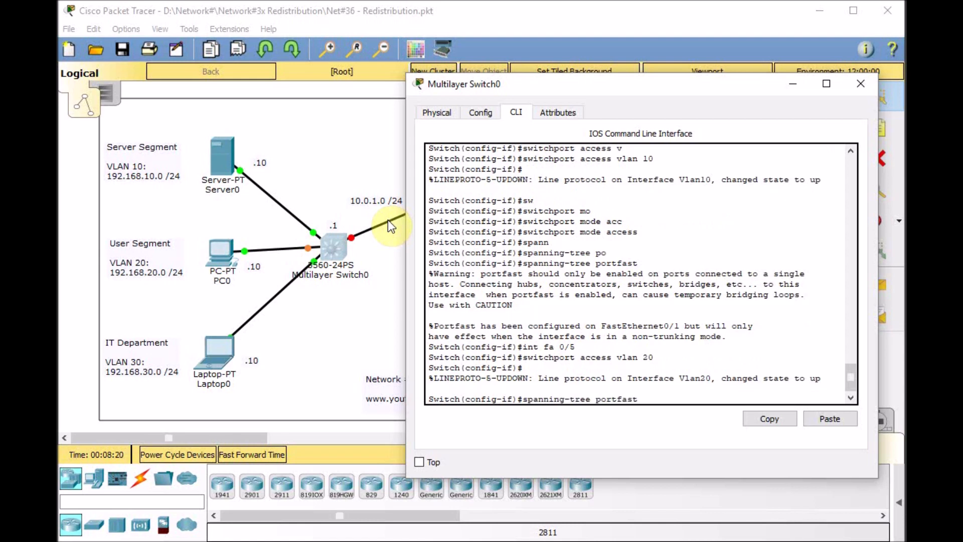
key("Return")
Switch to configuring interface Fa0/10 and assign it to access VLAN 30
key("Up")
key("Up")
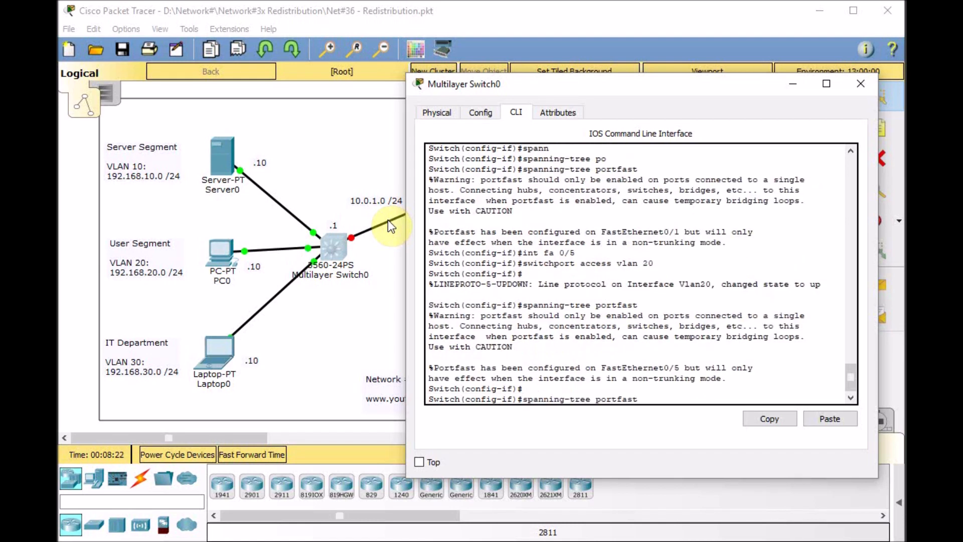
key("Up")
key("BackSpace")
type("10")
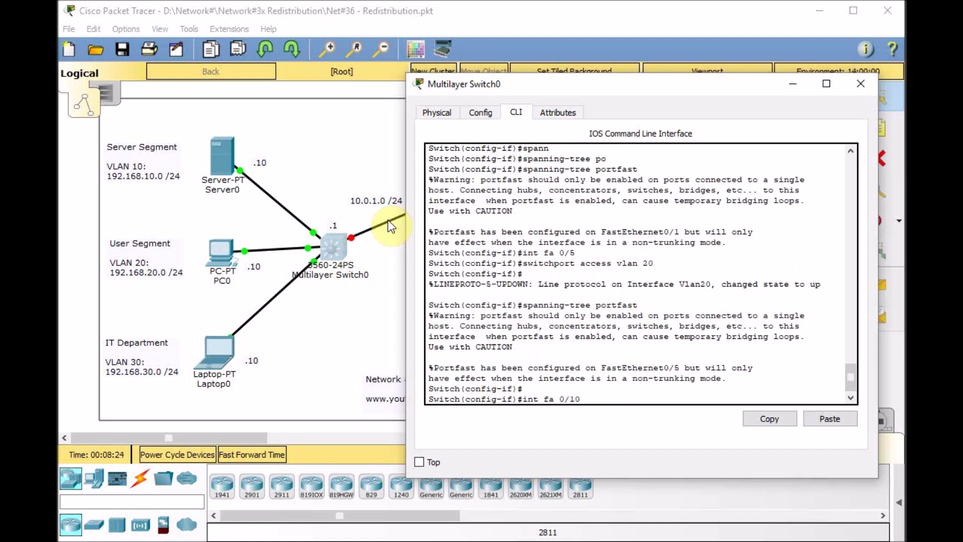
key("Return")
key("Up")
key("Up")
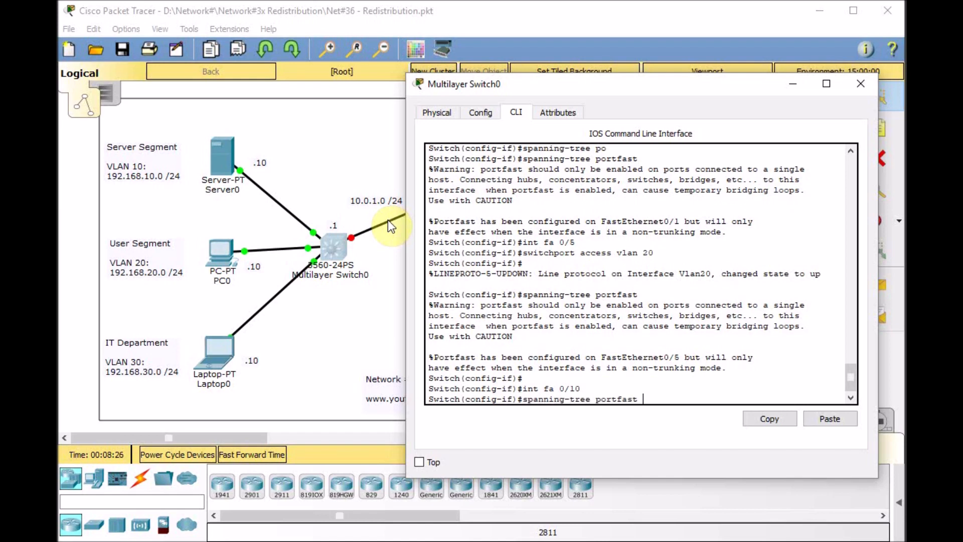
key("Up")
key("BackSpace")
key("BackSpace")
type("30")
key("Return")
Enable spanning-tree PortFast on interface Fa0/10
key("Up")
key("Up")
key("Up")
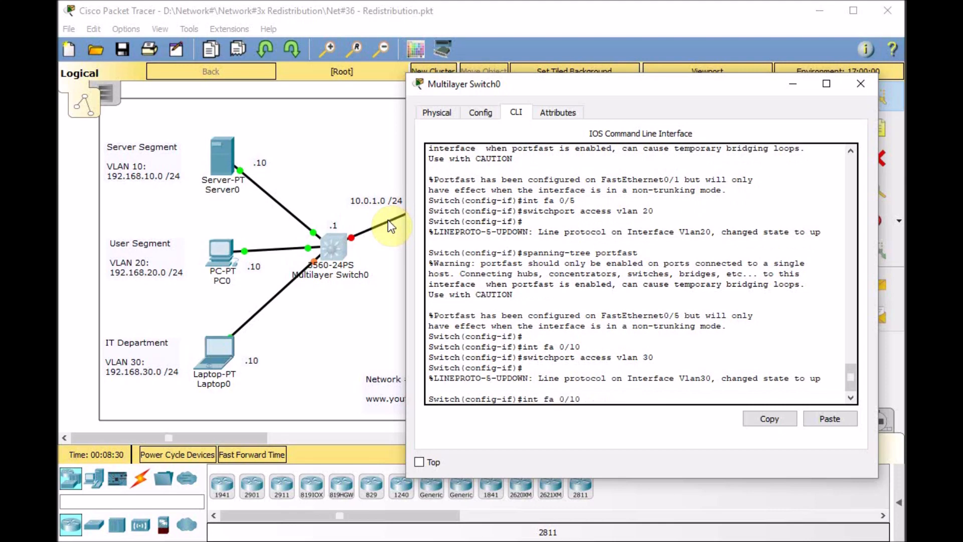
key("Return")
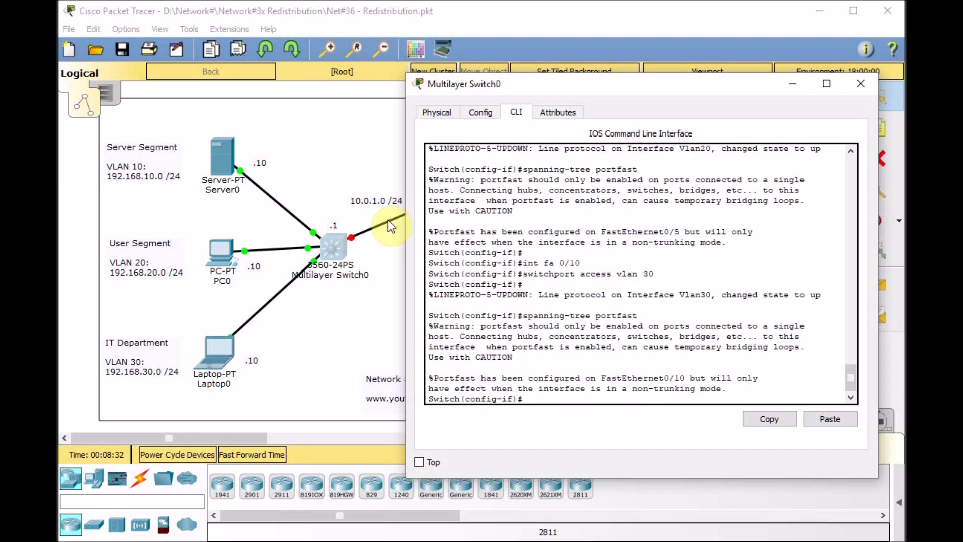
key("Return")
Leave interface configuration and check the VLAN 10, 20 and 30 interface status in the brief IP interface summary
type("exit")
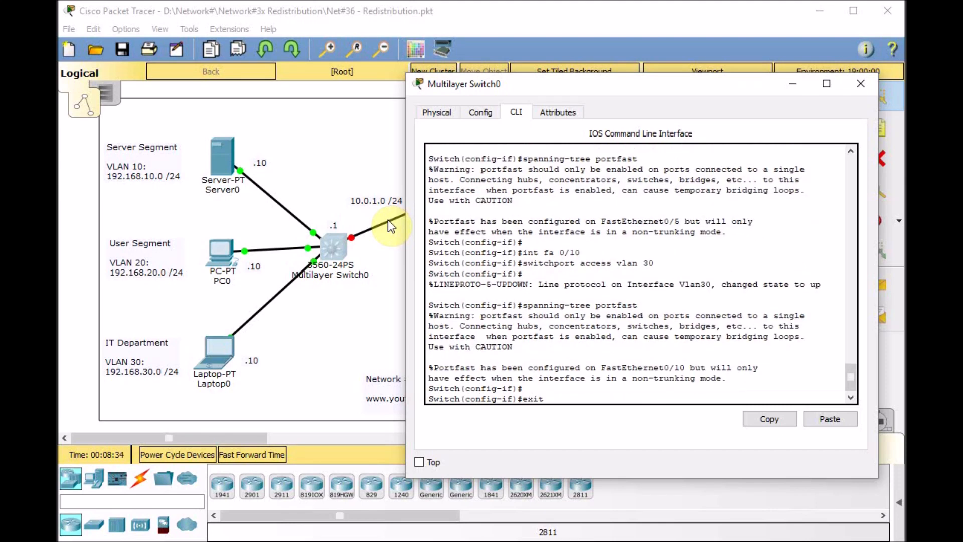
key("Return")
type("do sh ip int brie")
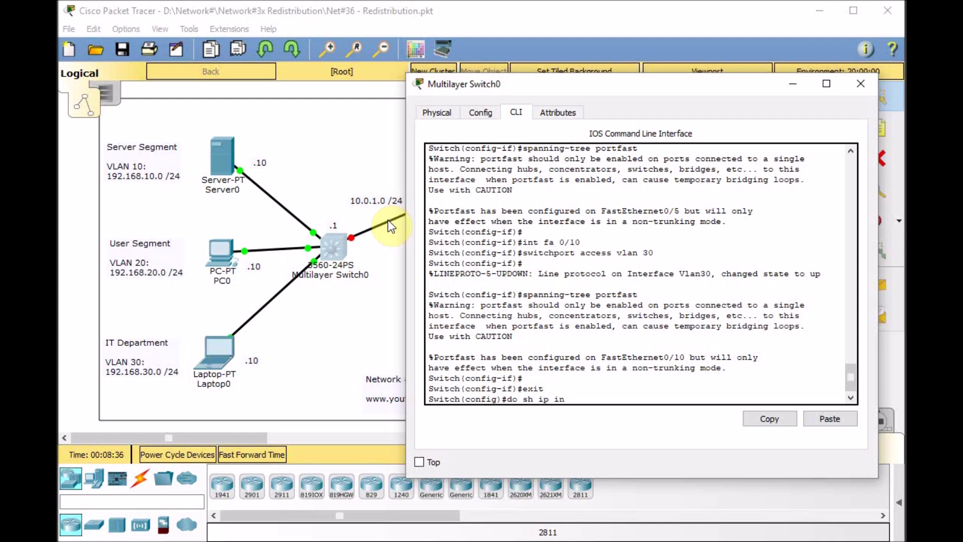
key("Return")
key("space")
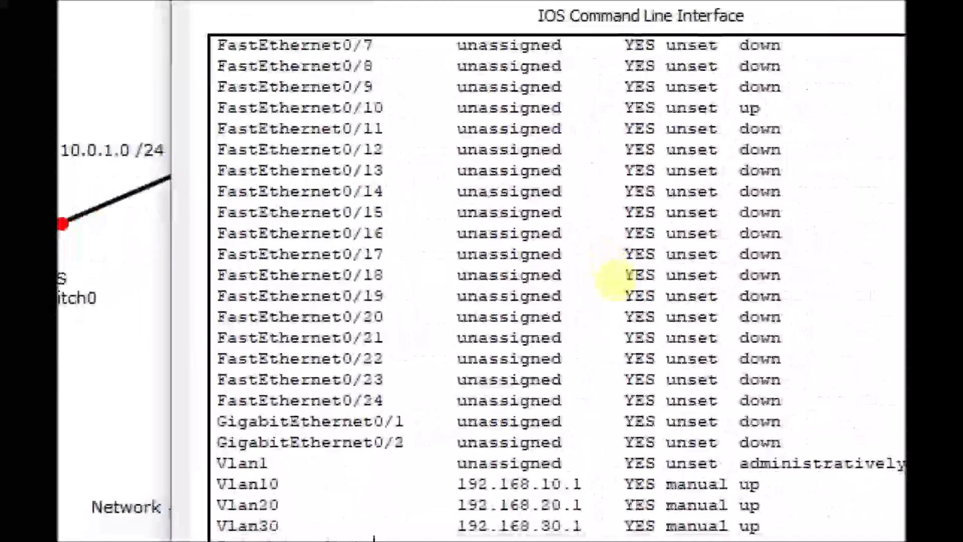
left_click(616, 280)
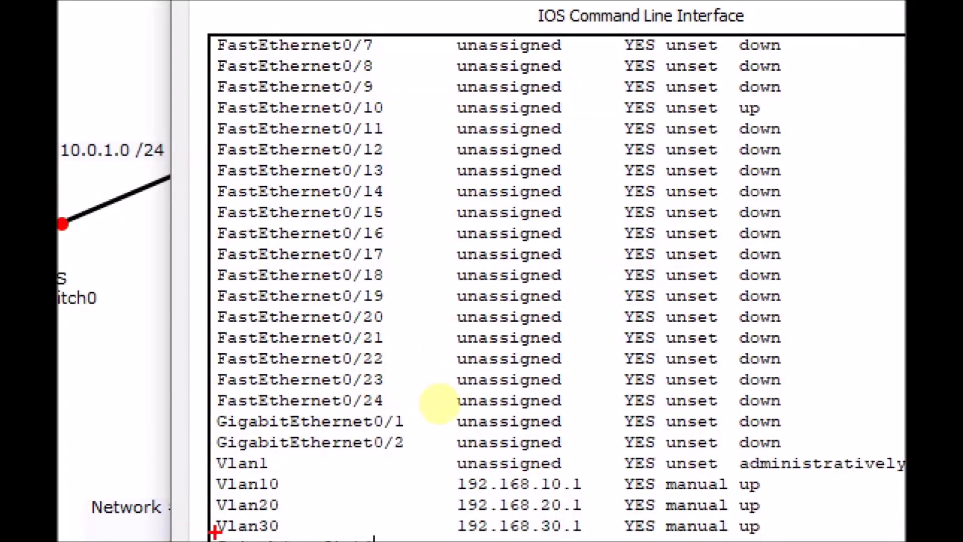
left_click_drag(197, 493, 257, 496)
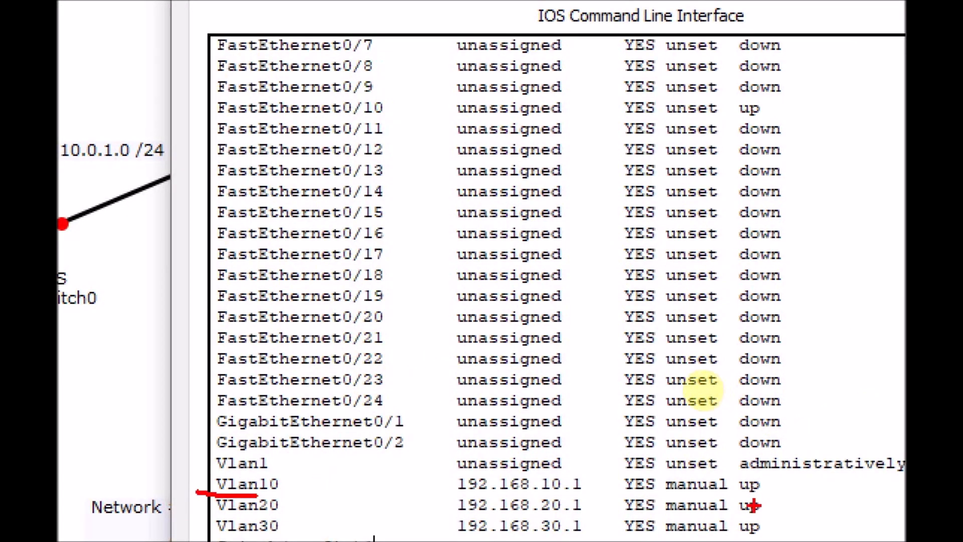
mouse_move(735, 500)
left_mouse_down()
mouse_move(781, 499)
mouse_move(802, 517)
left_mouse_up()
left_click_drag(735, 536, 806, 539)
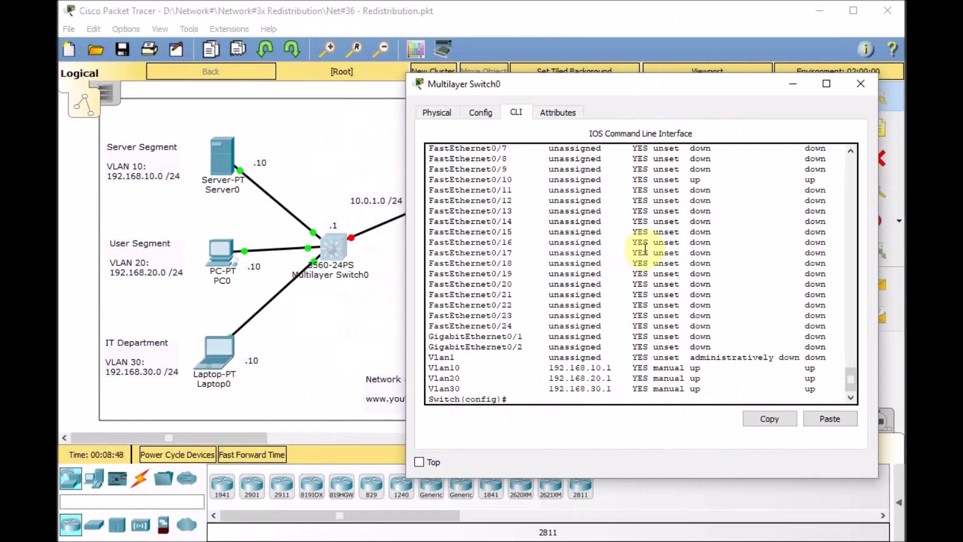
Enable IP routing on Multilayer Switch0 and turn interface G0/1 into a routed port with no switchport
type("routing")
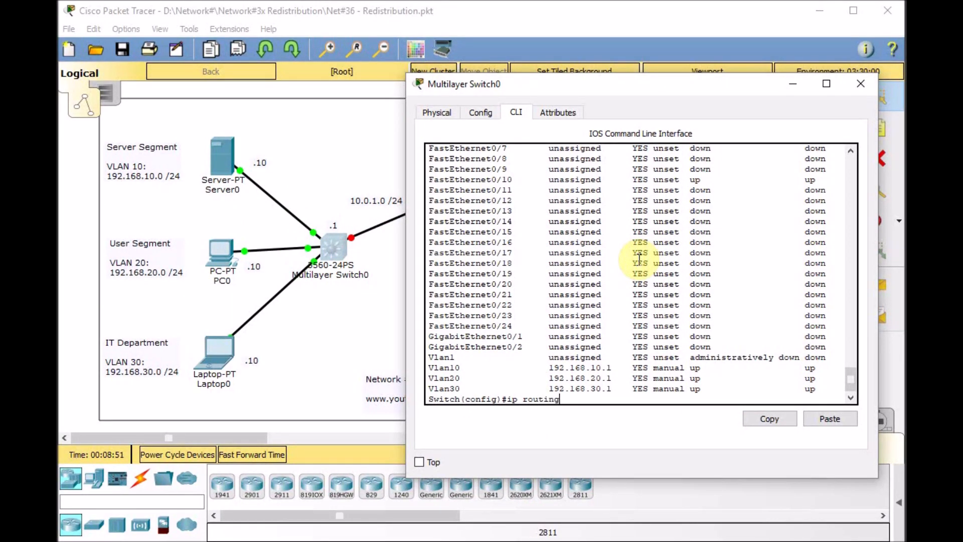
key("Return")
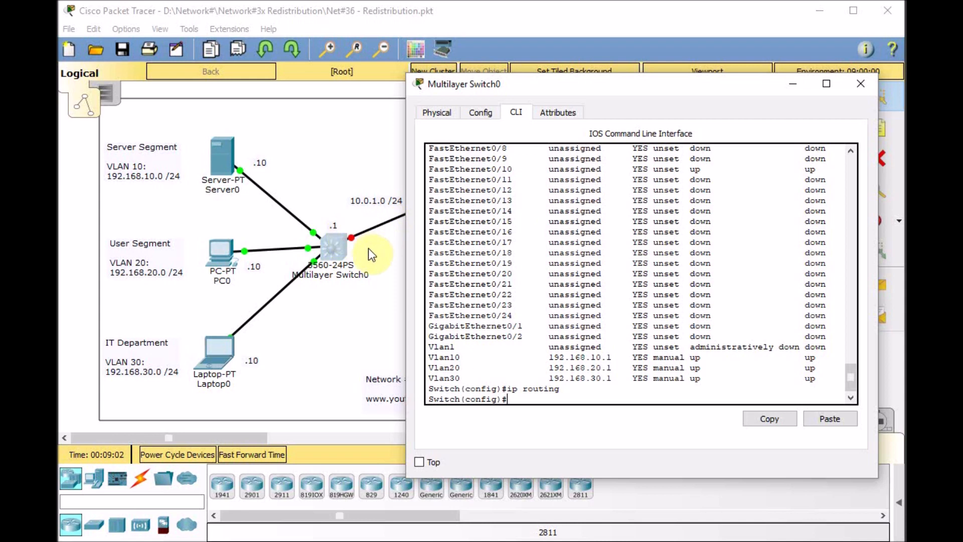
type("int g0/1")
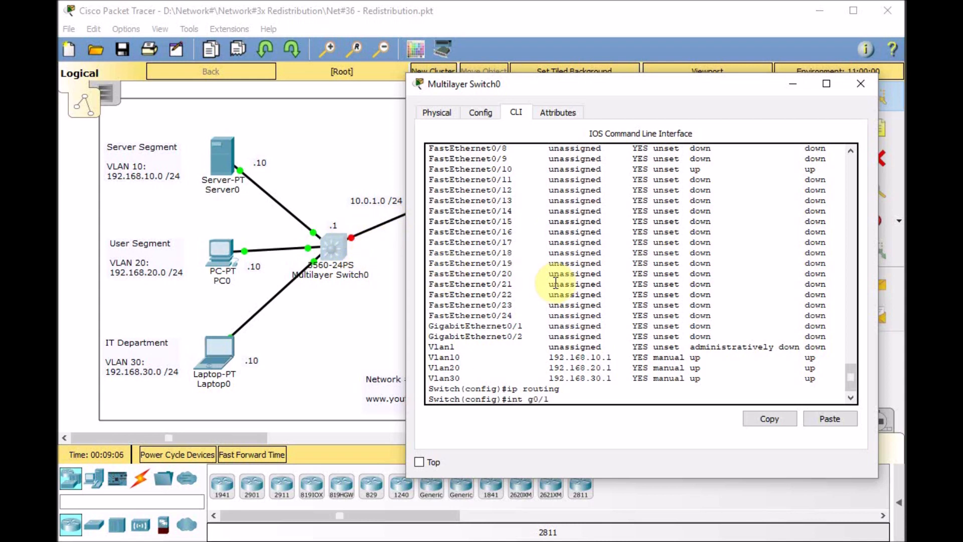
key("Return")
type("so sw")
key("Tab")
key("Return")
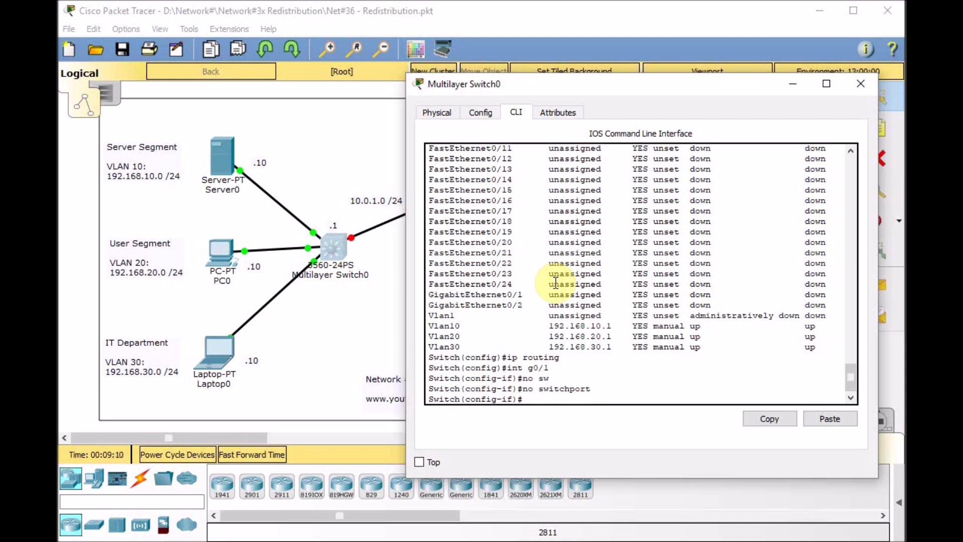
Give interface G0/1 the address 10.0.1.1 with mask 255.255.255.0
type("ip add")
key("Tab")
type("10.0.")
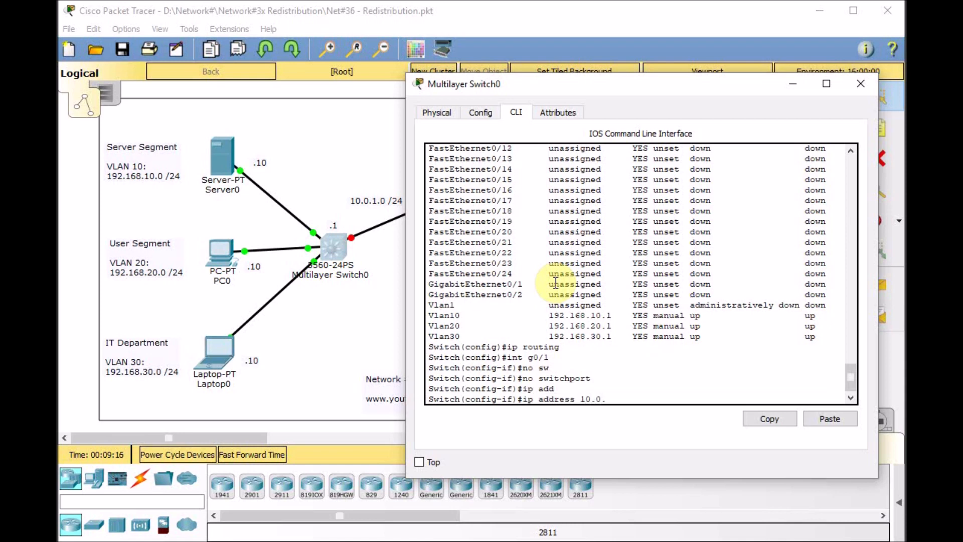
type("1.1 255.255.255.0")
key("Return")
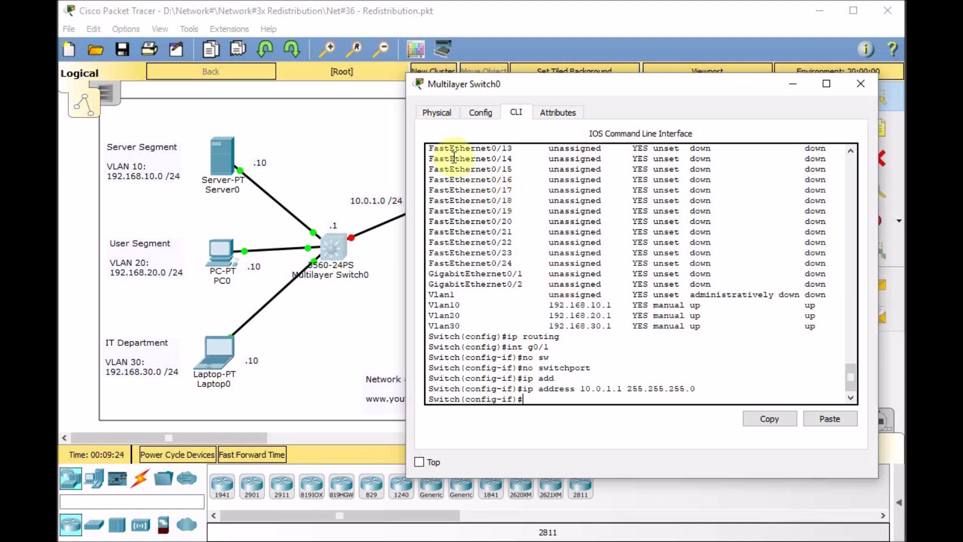
Return to the topology and display Laptop0's IP configuration in its Command Prompt
left_click(380, 91)
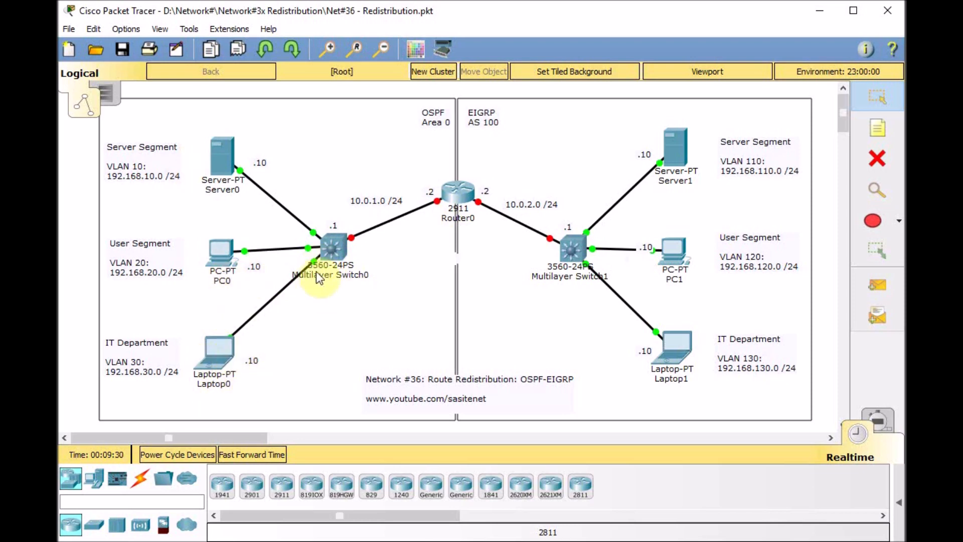
mouse_move(324, 245)
left_click(220, 351)
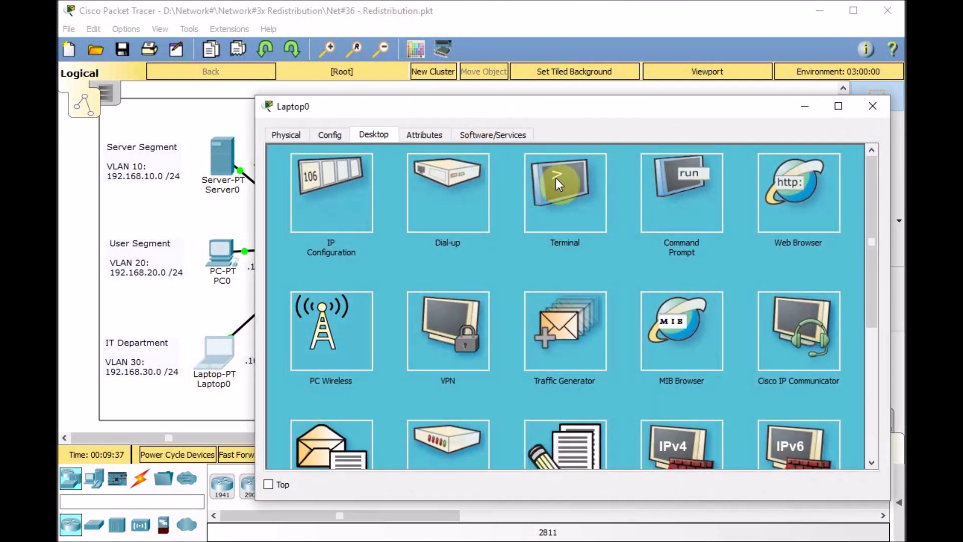
left_click(701, 195)
type("ipconfig")
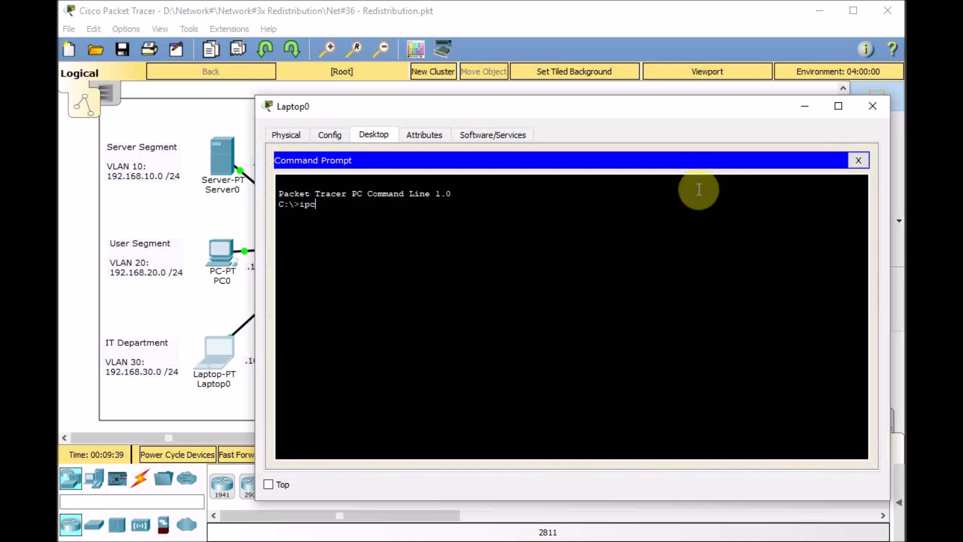
key("Return")
Ping the VLAN 30 gateway 192.168.30.1 from Laptop0
type("ping ")
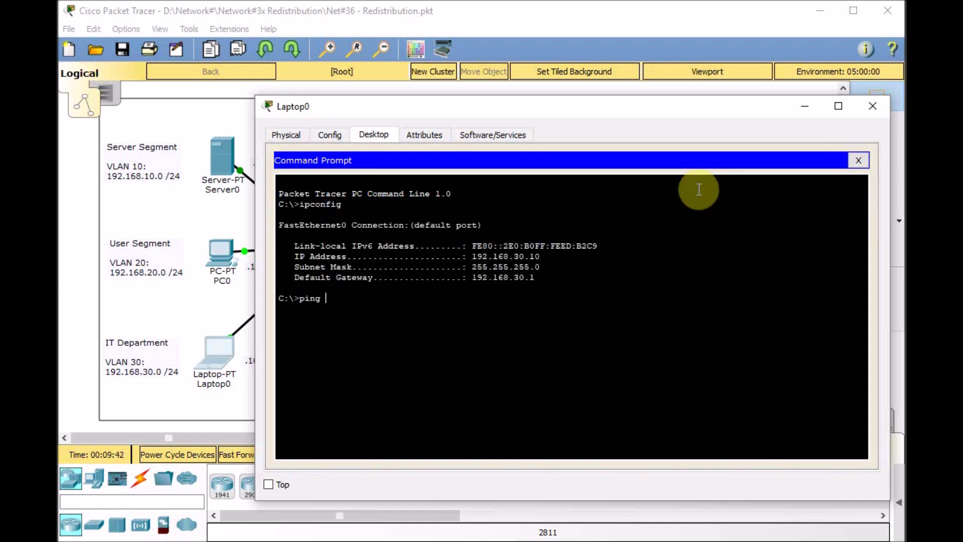
type("192.168.30.1")
key("Return")
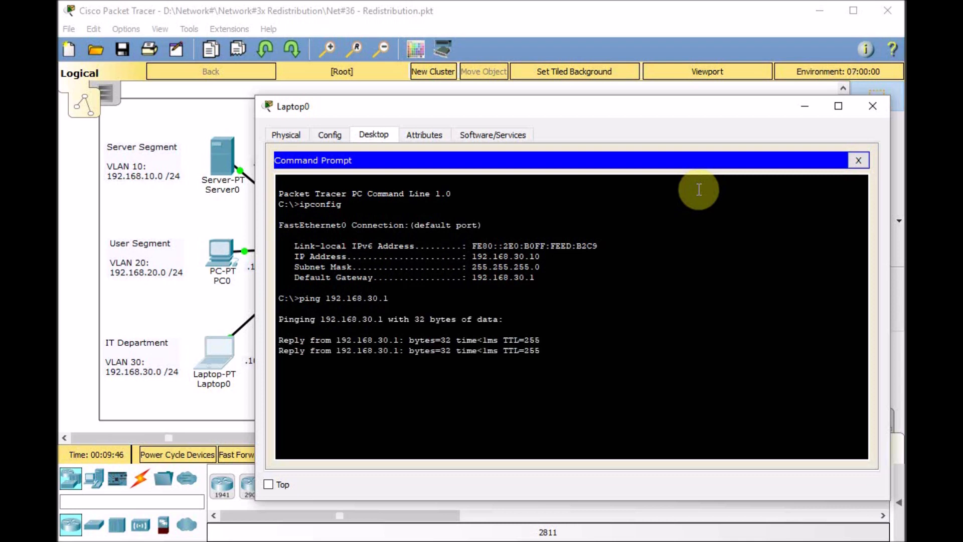
Stop the running ping and ping Server0 at 192.168.10.10 from Laptop0
key("ctrl+c")
type("ping")
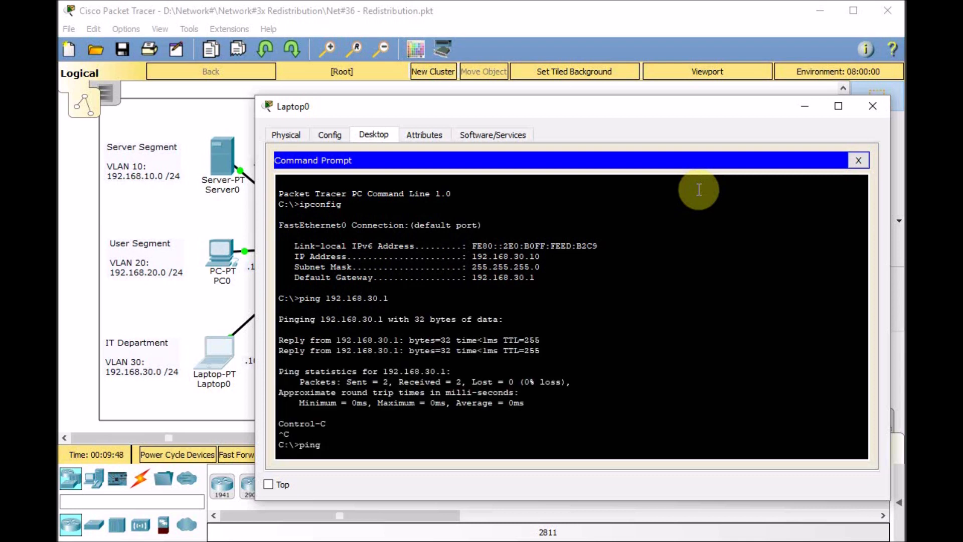
type(" 192.168.10.10")
key("Return")
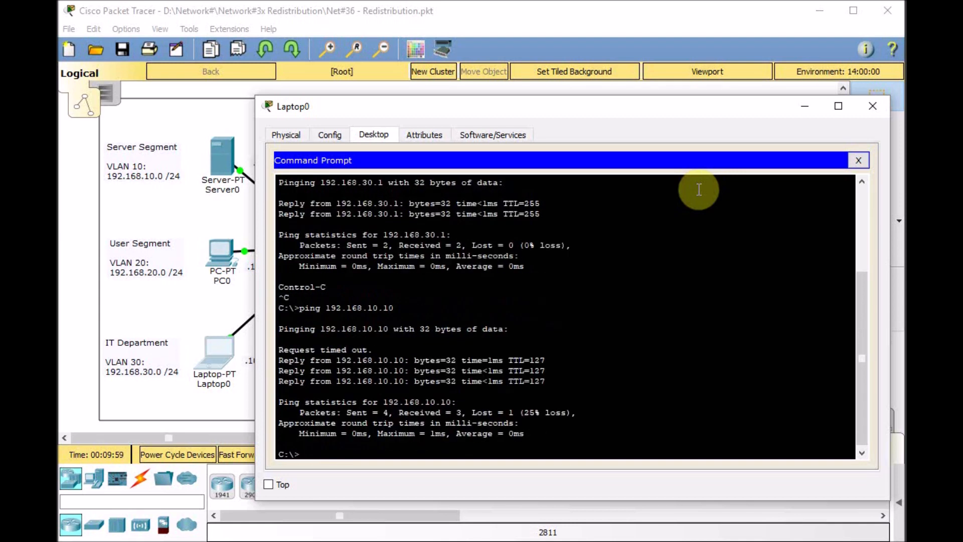
Ping PC0 in VLAN 20 at 192.168.20.10 from Laptop0
key("Up")
key("Left")
key("Left")
key("Left")
key("Left")
key("BackSpace")
type("2")
key("Return")
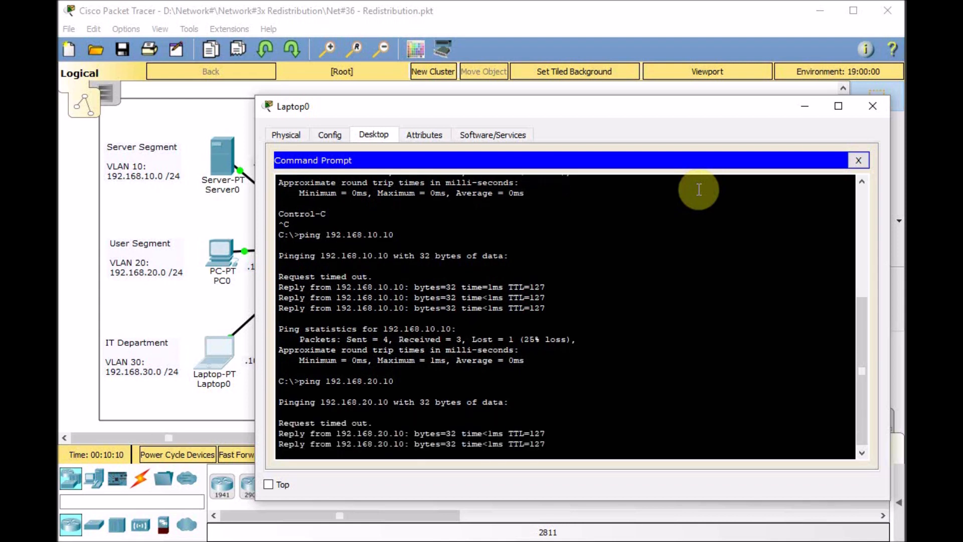
Return to the topology, open Router0's command line and enter global configuration mode
left_click(525, 23)
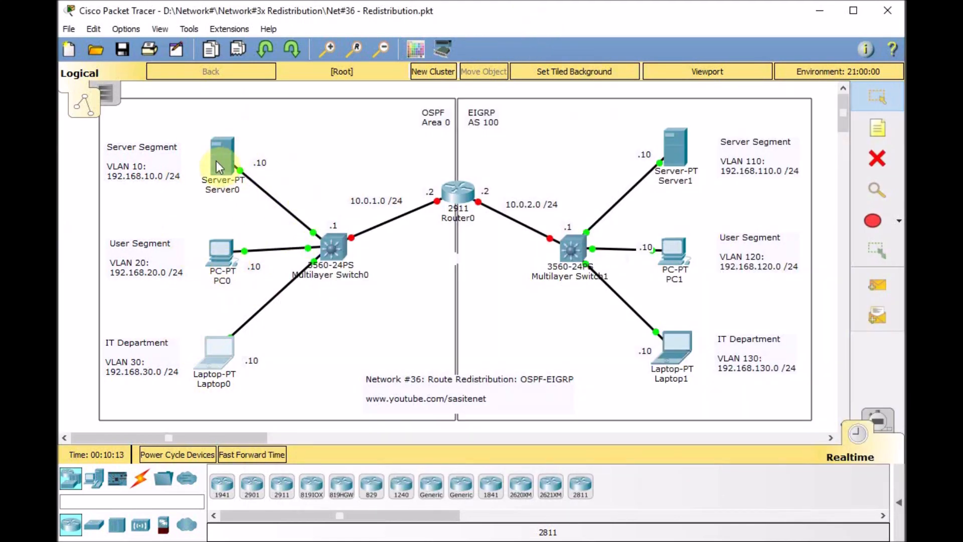
left_click(458, 189)
left_click_drag(777, 133, 816, 134)
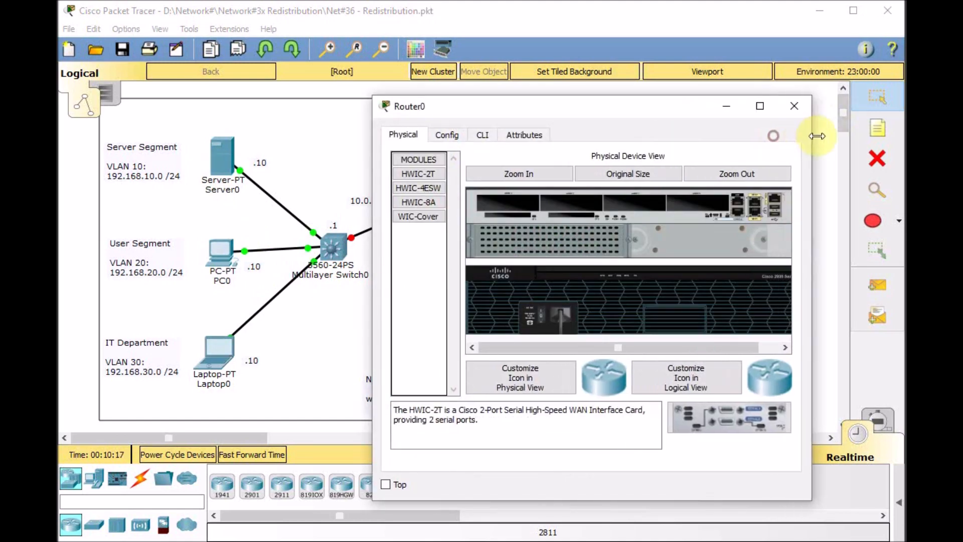
left_click_drag(617, 107, 676, 82)
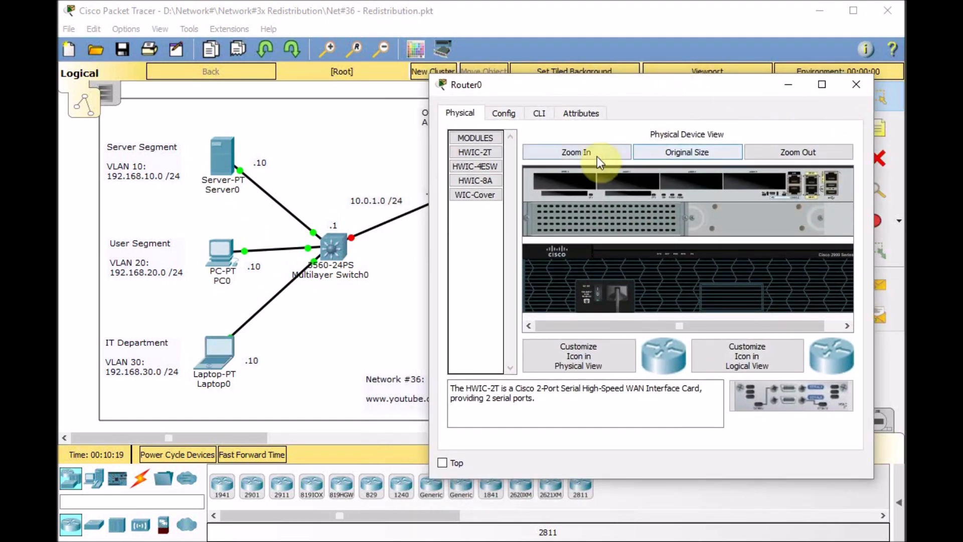
left_click(534, 113)
key("Return")
key("Return")
type("en")
key("Return")
type("conf t")
key("Return")
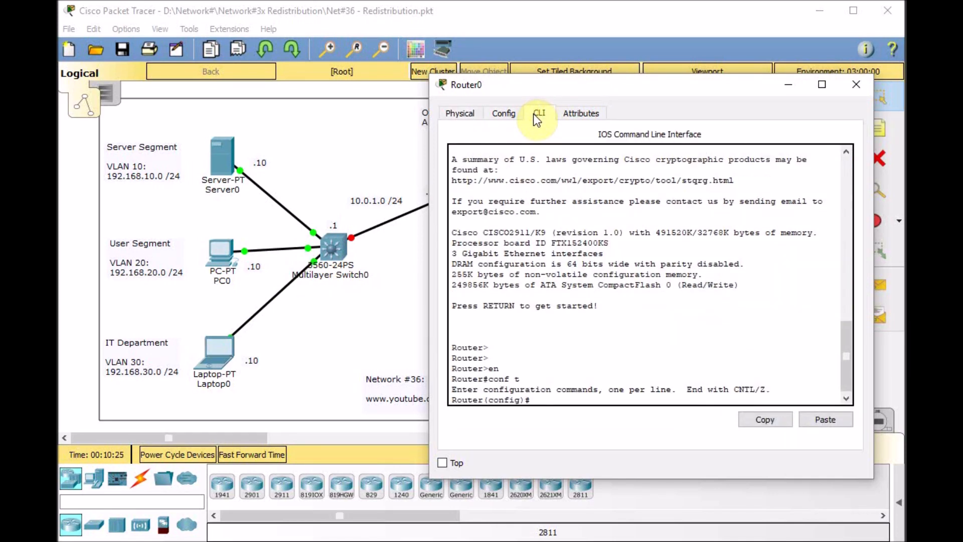
Enable Router0's interface G0/0 and give it the address 10.0.1.2 with mask 255.255.255.0
type("int g 0/0")
key("Return")
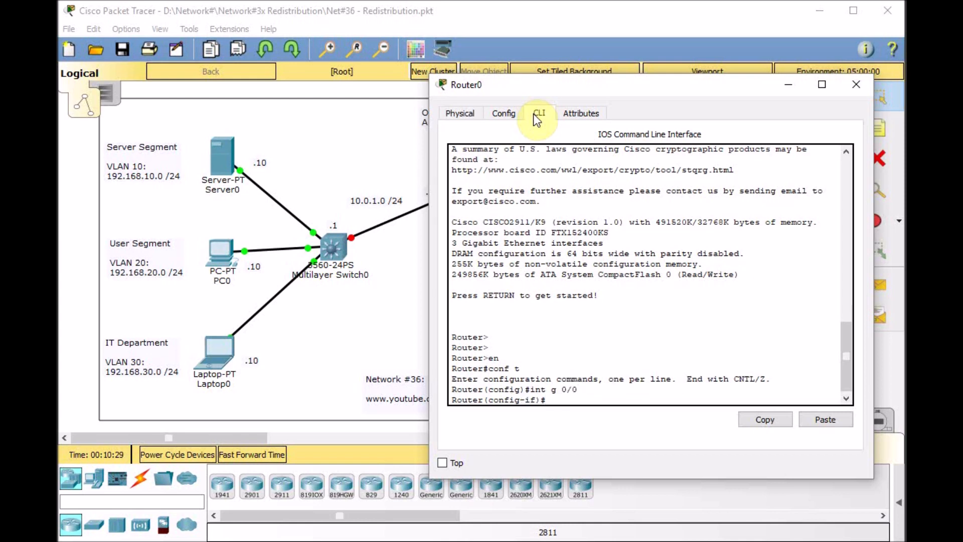
type("no sh")
key("Return")
type("ip add")
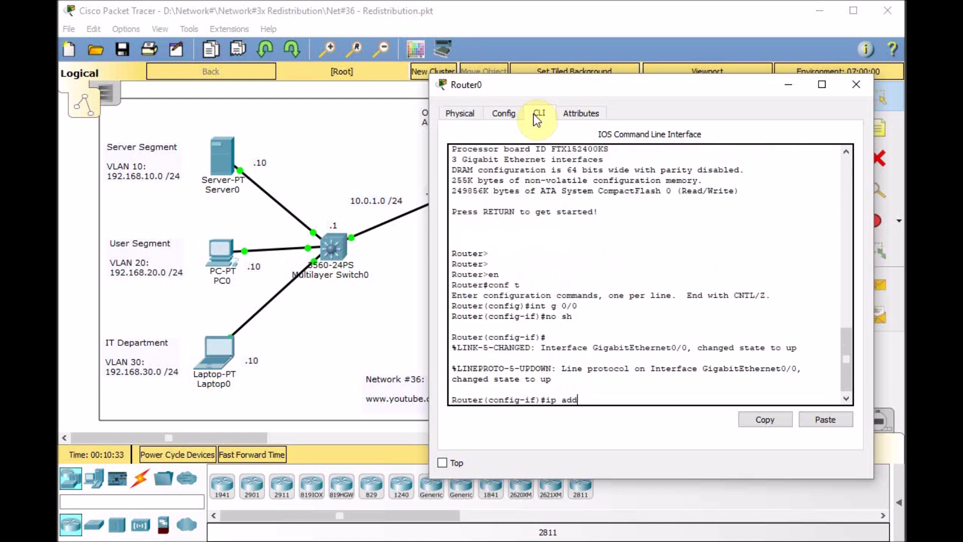
key("Tab")
type("10.0.1.2 255.255.255.0")
key("Return")
Display Router0's brief IP interface summary and widen the window so its rows fit
type("do sh ip int brie")
key("Return")
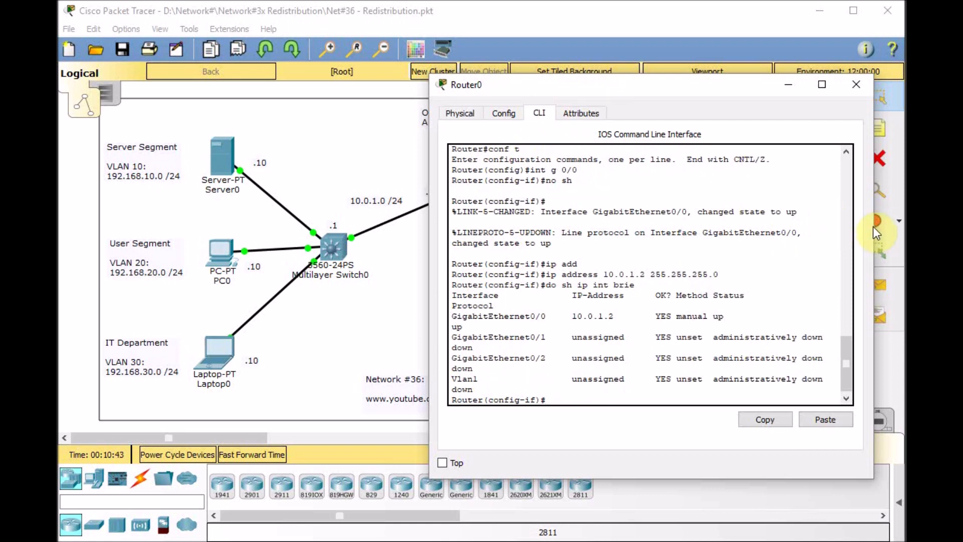
left_click_drag(874, 227, 894, 224)
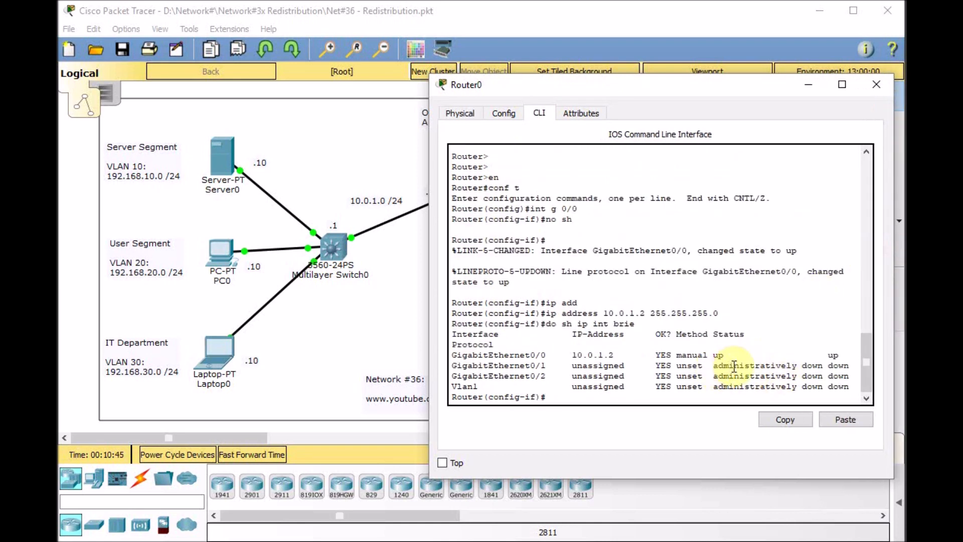
Ping Multilayer Switch0's routed port at 10.0.1.1 from Router0
type("do ping 192.1")
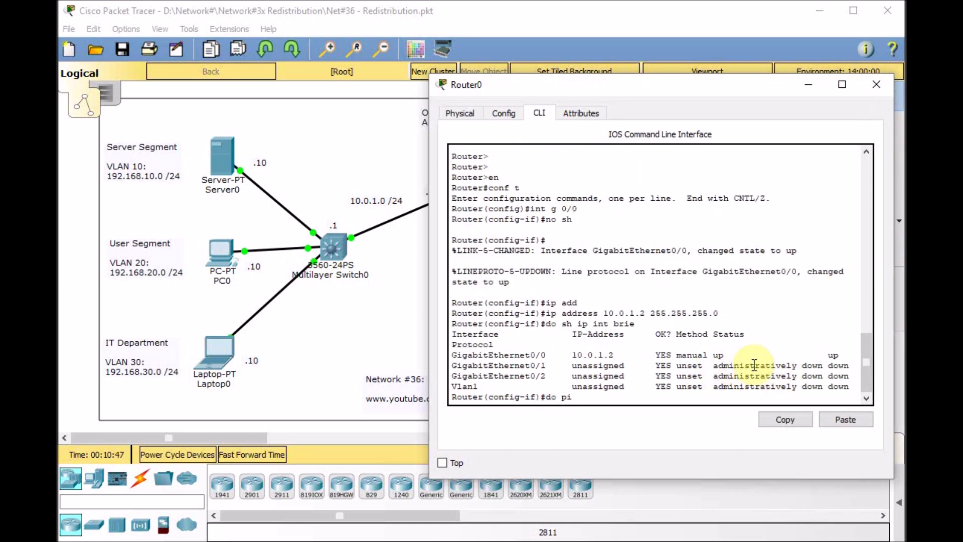
key("BackSpace")
key("BackSpace")
key("BackSpace")
key("BackSpace")
type("0.0.1.1")
key("Return")
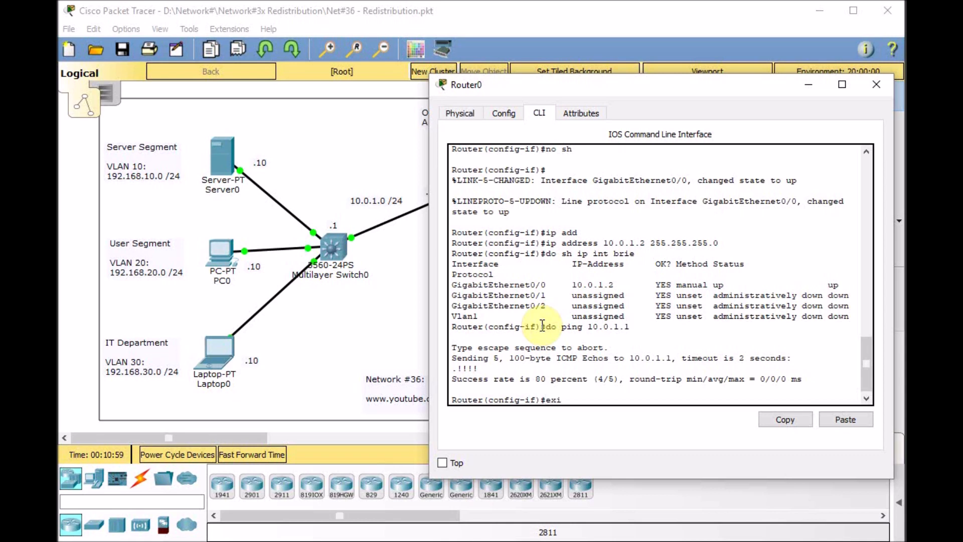
Start OSPF process 1 on Router0 and advertise network 10.0.1.0 with wildcard 0.0.0.255 in area 0
type("t")
key("Return")
type("router ospf")
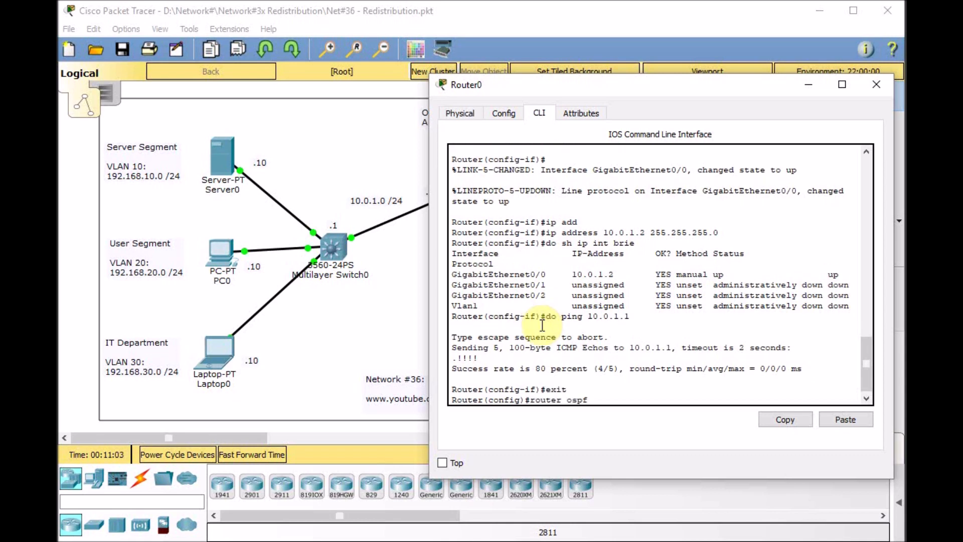
type(" 1")
key("Return")
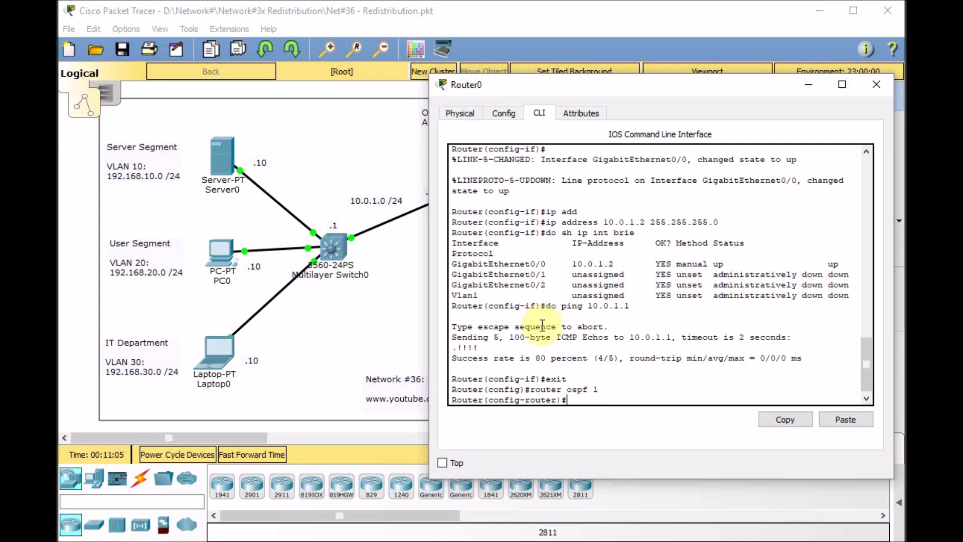
type("net")
key("Tab")
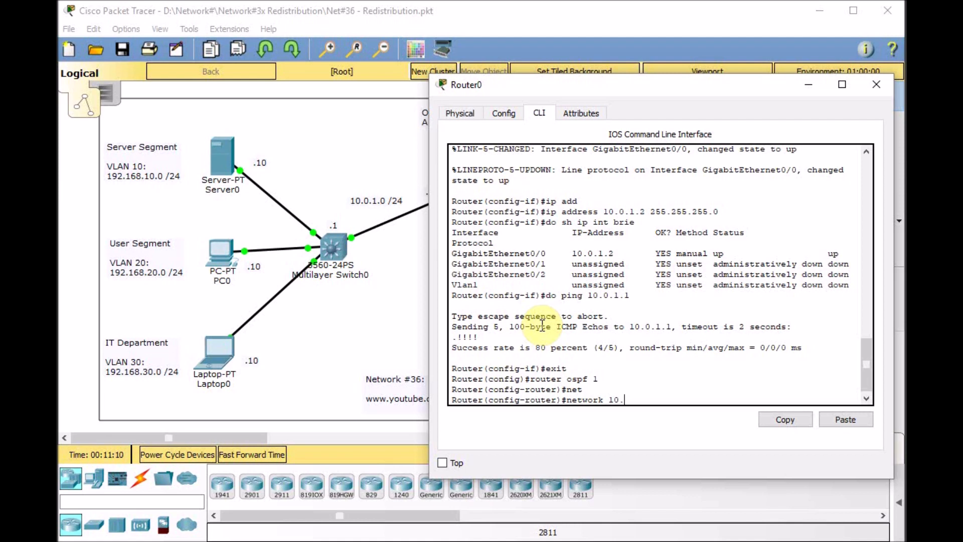
type("10.0.1.0 0.0.0.255 area 0")
key("Return")
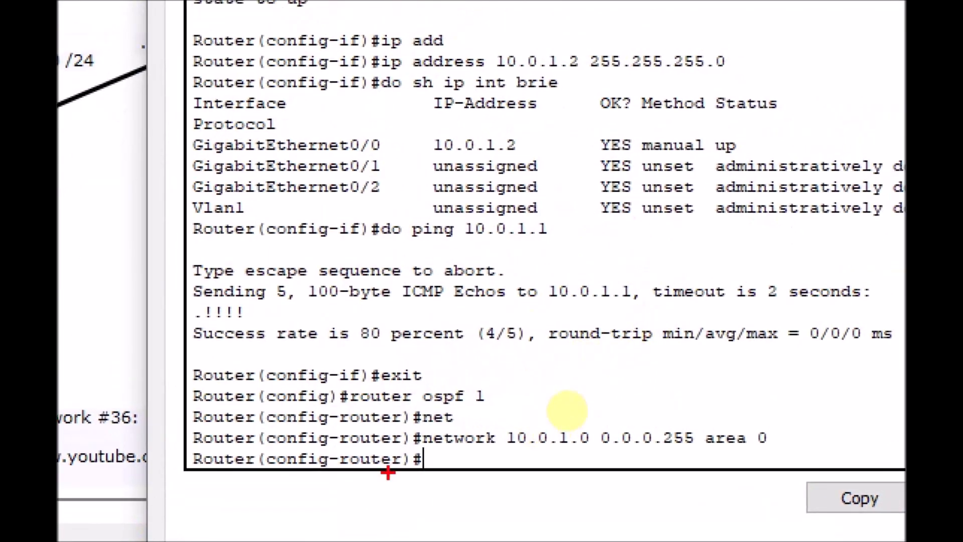
left_click_drag(348, 400, 494, 399)
mouse_move(412, 453)
left_mouse_down()
mouse_move(811, 441)
mouse_move(560, 421)
mouse_move(419, 430)
mouse_move(423, 452)
left_mouse_up()
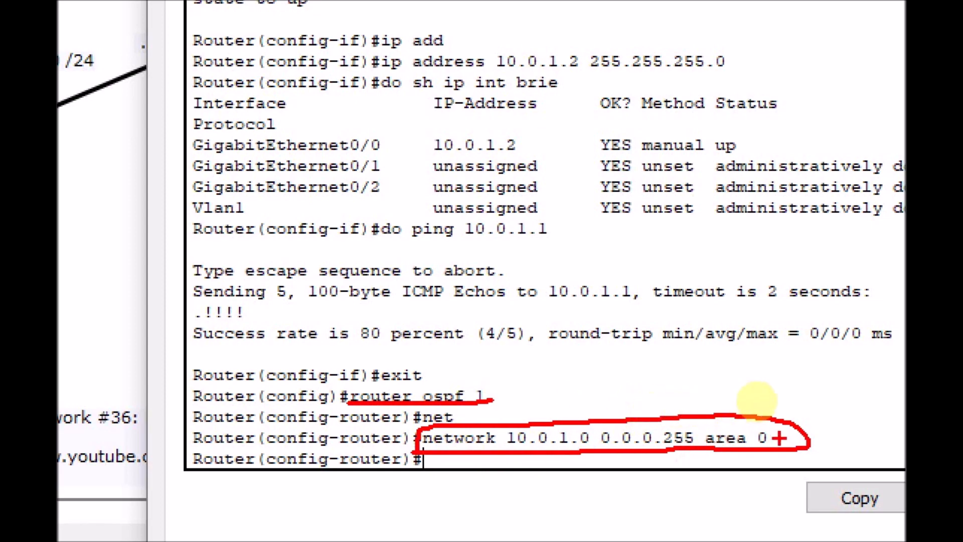
key("Escape")
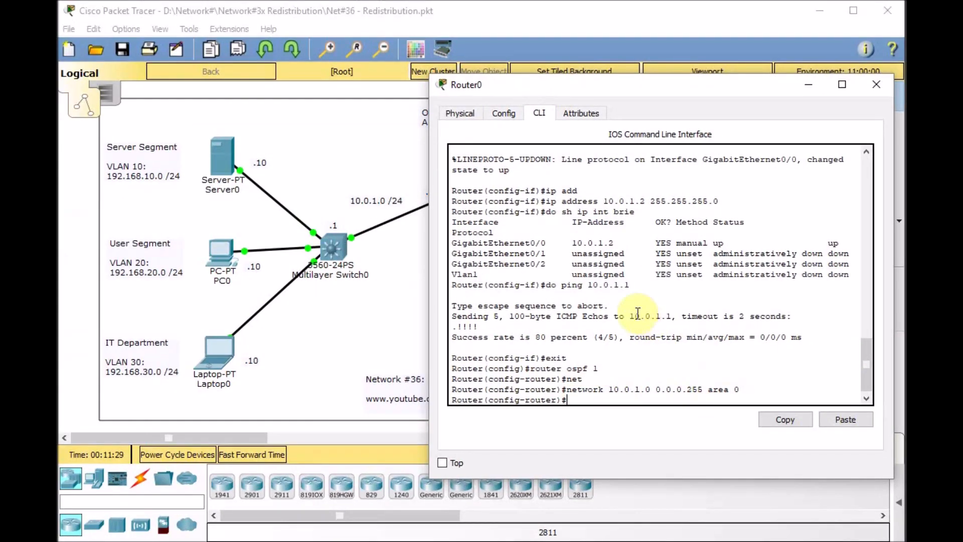
Leave configuration mode on Router0 and display its IP routing table
type("t")
key("Return")
key("ctrl+z")
type("sh ip route")
key("Return")
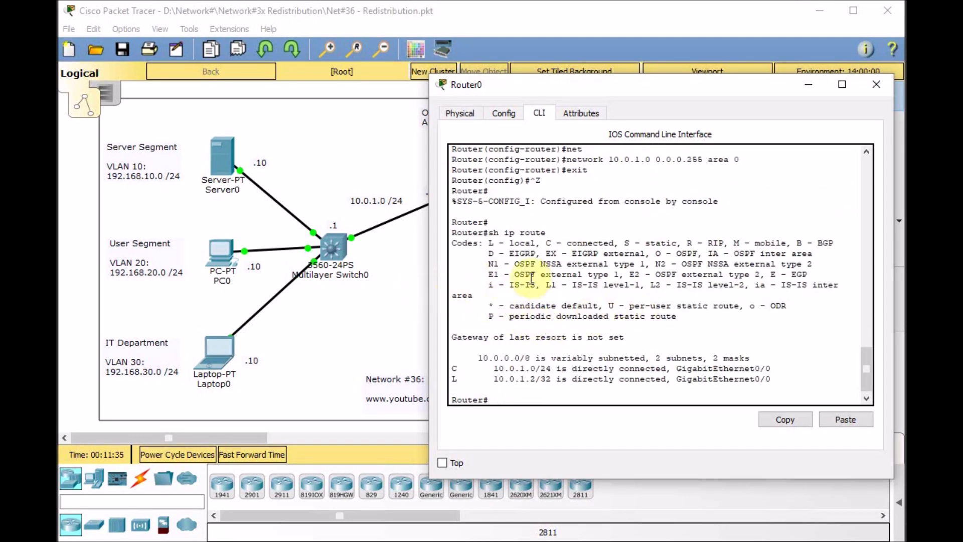
Open Multilayer Switch0's command line, leave interface configuration and start OSPF process 1
left_click(335, 248)
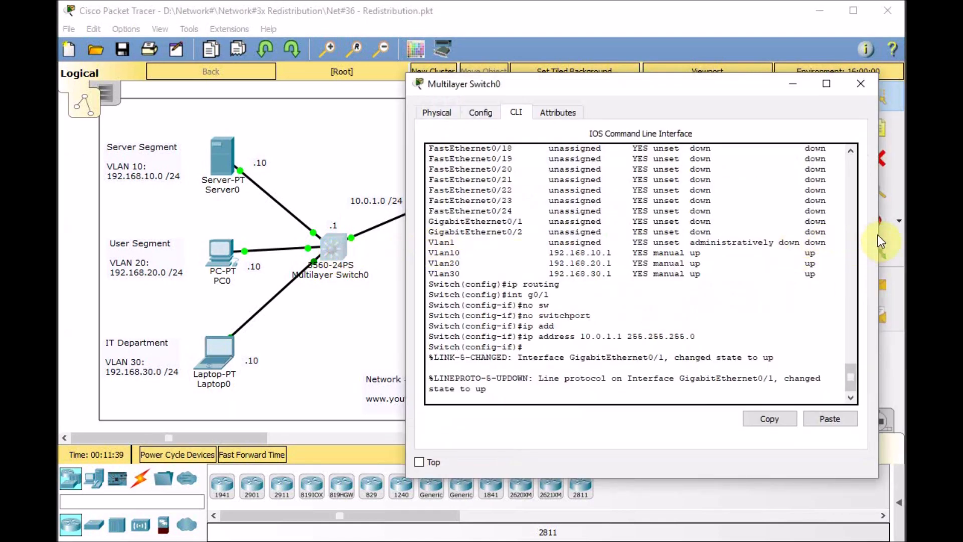
left_click_drag(877, 232, 893, 235)
key("Return")
key("Return")
key("Return")
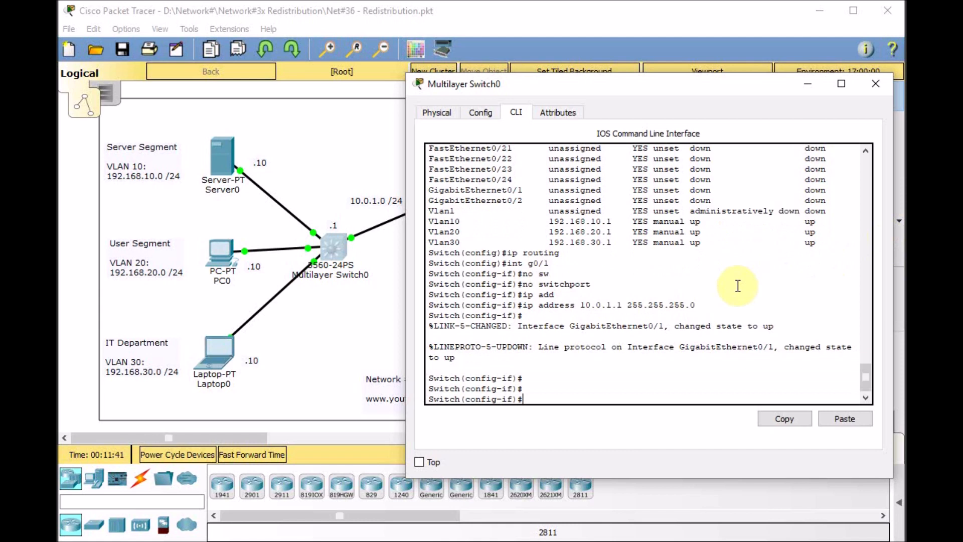
type("exit")
key("Return")
type("rcspf 1")
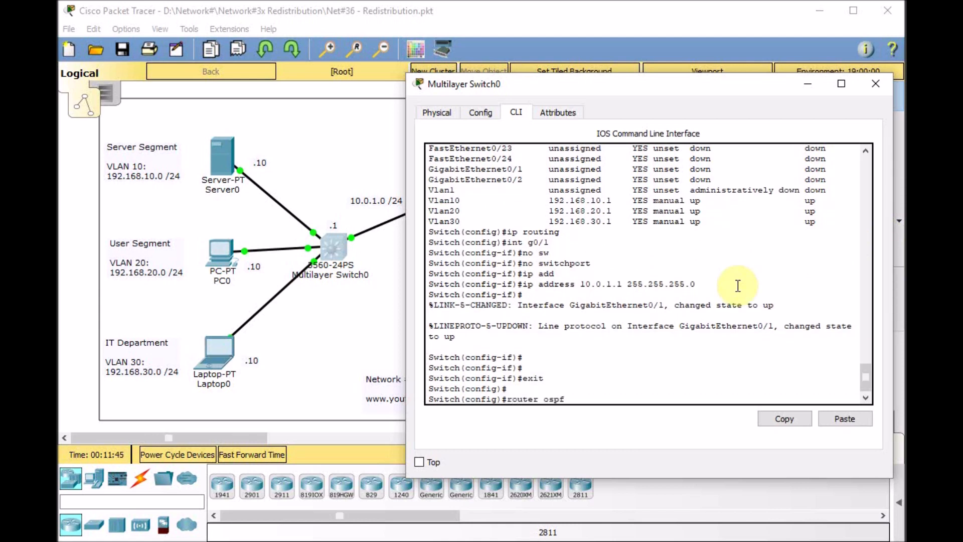
key("Return")
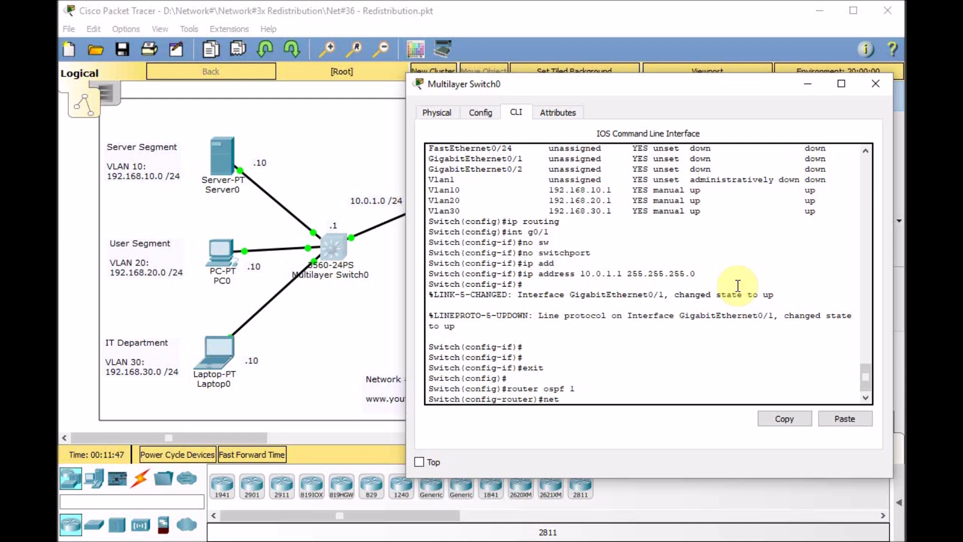
Advertise network 10.0.1.0 with wildcard 0.0.0.255 in OSPF area 0 on Multilayer Switch0
type("net")
key("Tab")
type("10.0.1.0 0.0.0.2")
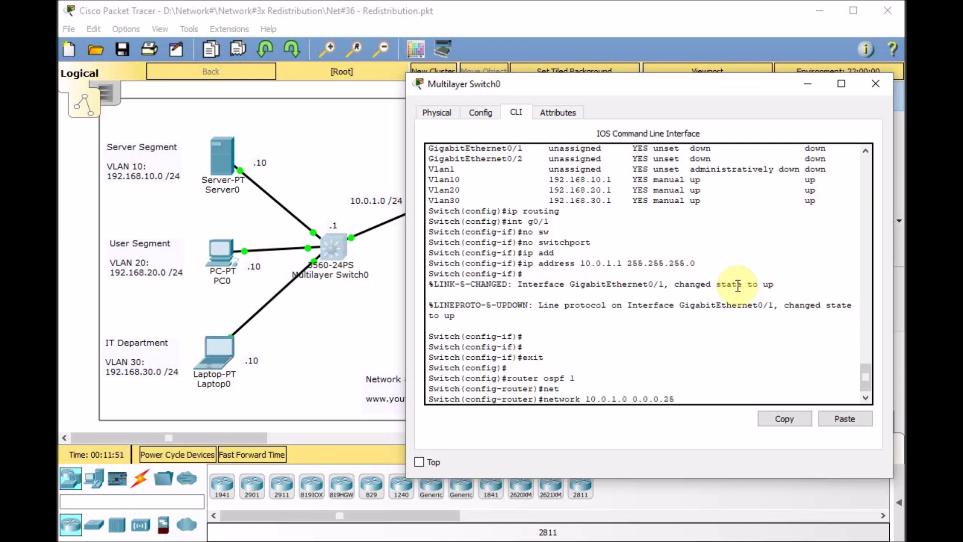
type("55 are")
key("Tab")
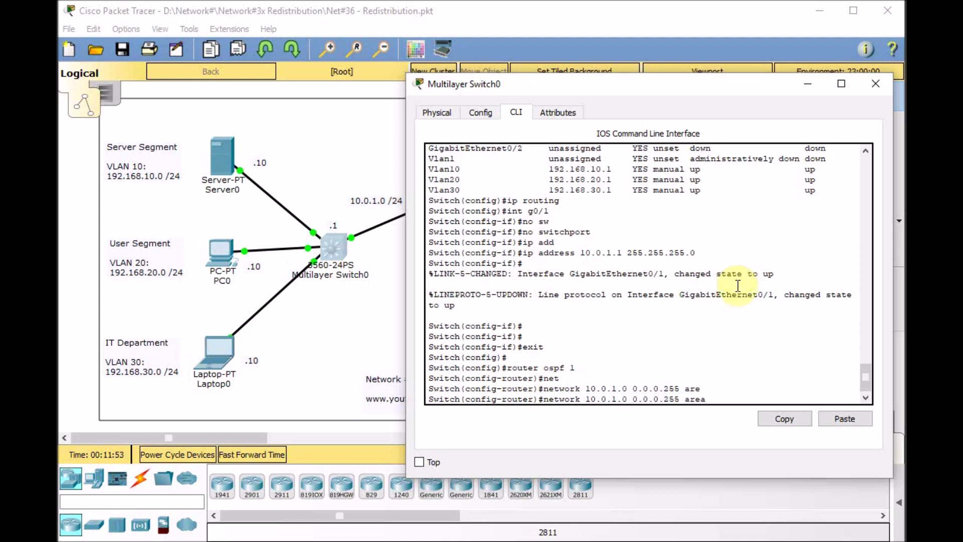
type("0")
key("Return")
type("net")
key("Tab")
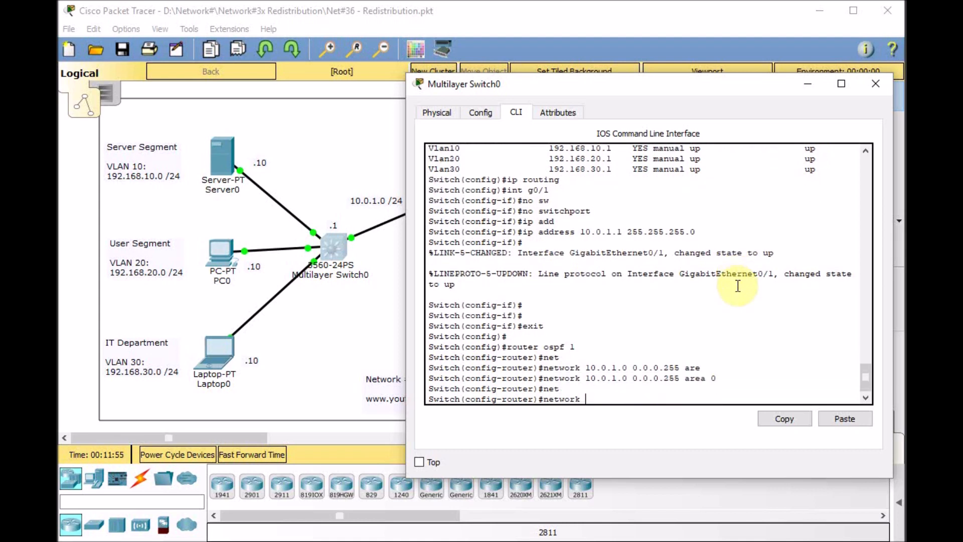
type("192.168.0")
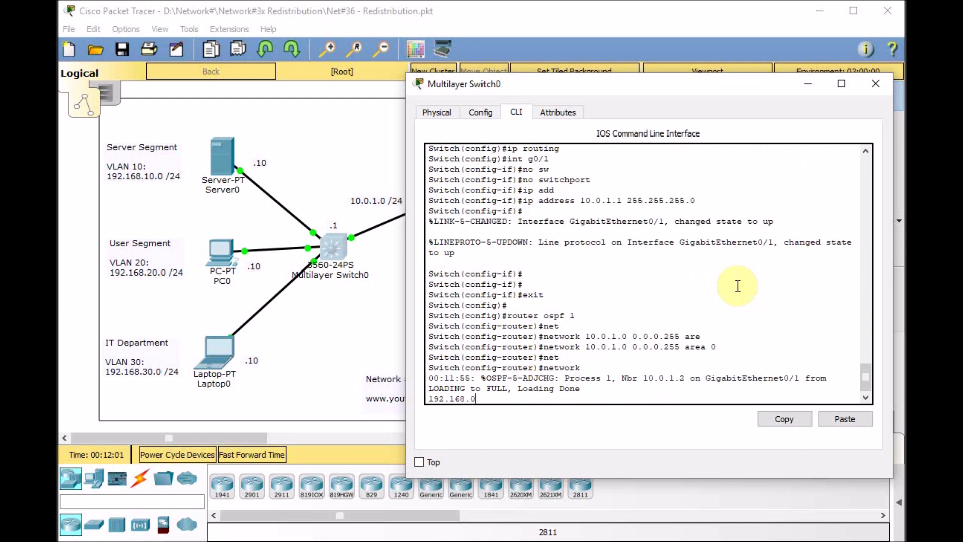
key("BackSpace")
key("BackSpace")
key("BackSpace")
key("BackSpace")
key("BackSpace")
key("BackSpace")
key("BackSpace")
key("BackSpace")
key("BackSpace")
key("BackSpace")
key("BackSpace")
key("BackSpace")
key("BackSpace")
key("BackSpace")
key("BackSpace")
key("BackSpace")
key("Return")
key("Return")
key("Return")
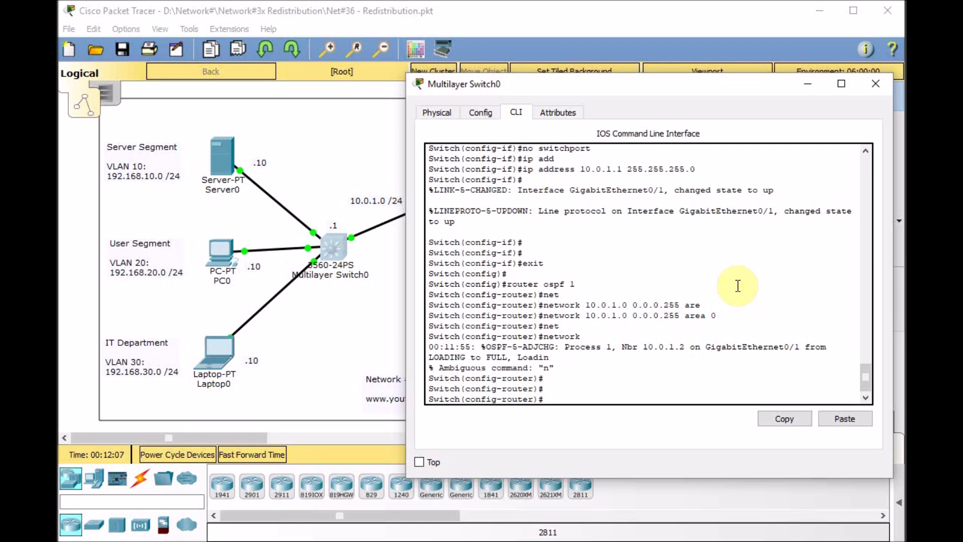
Advertise network 192.168.0.0 with wildcard 0.0.255.255 in OSPF area 0 on Multilayer Switch0
type("net")
key("Tab")
type("192")
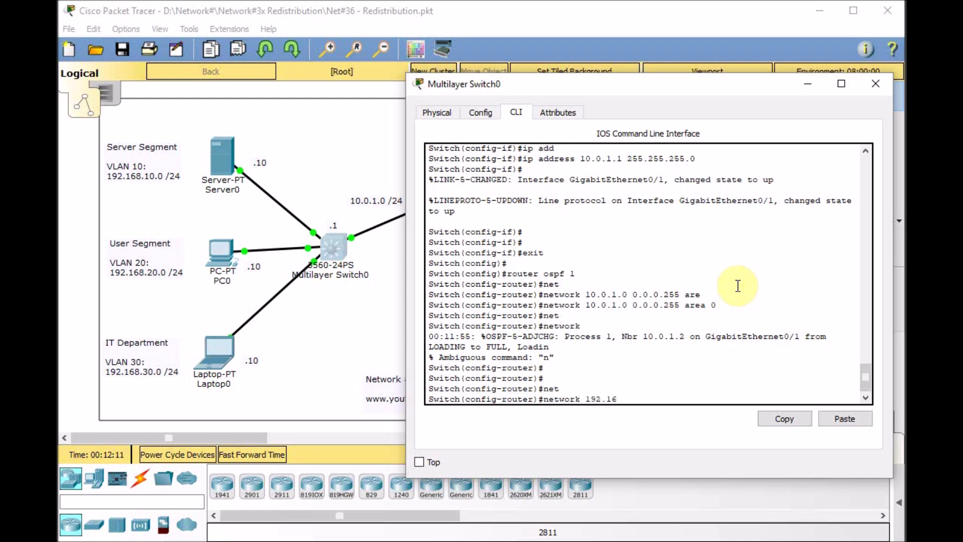
type(".168.0.0 0.0.255.255 area 0")
key("Return")
key("ctrl+1")
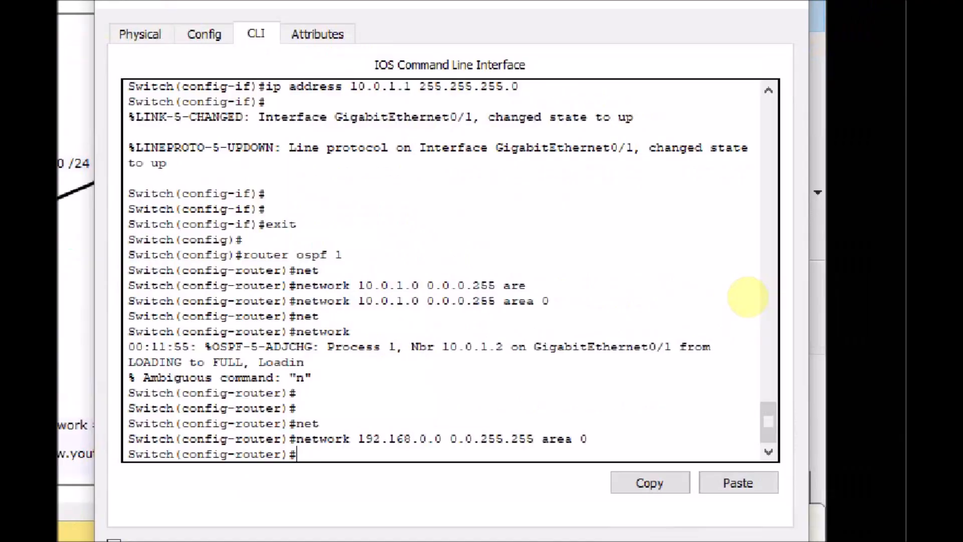
left_click(631, 308)
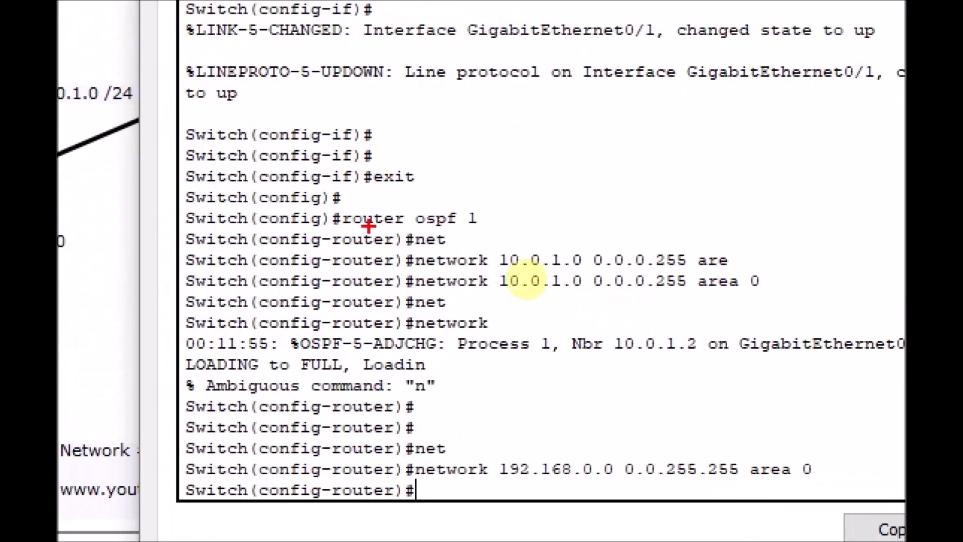
left_click_drag(343, 228, 478, 229)
mouse_move(403, 297)
left_mouse_down()
mouse_move(763, 290)
mouse_move(755, 277)
mouse_move(533, 270)
mouse_move(429, 278)
mouse_move(405, 295)
left_mouse_up()
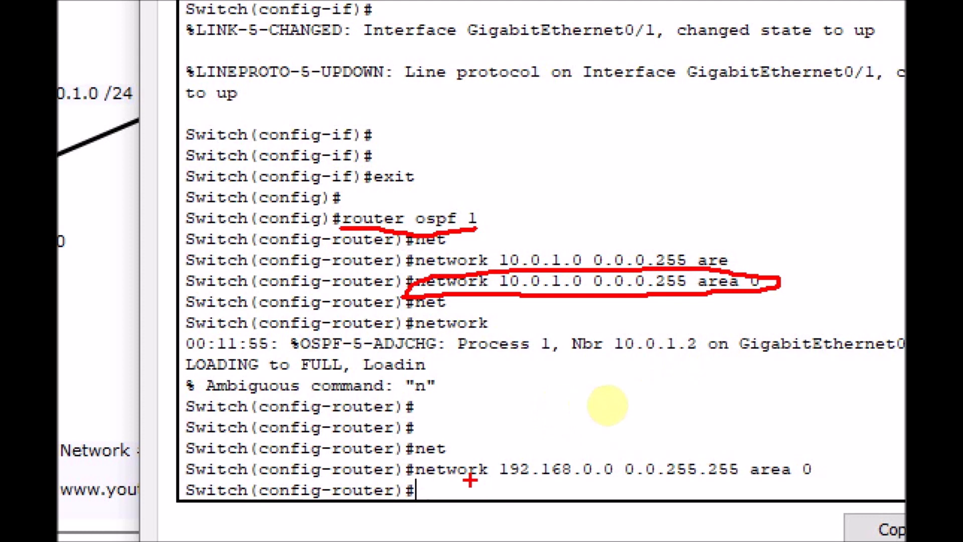
mouse_move(415, 482)
left_mouse_down()
mouse_move(745, 478)
mouse_move(798, 443)
mouse_move(414, 447)
left_mouse_up()
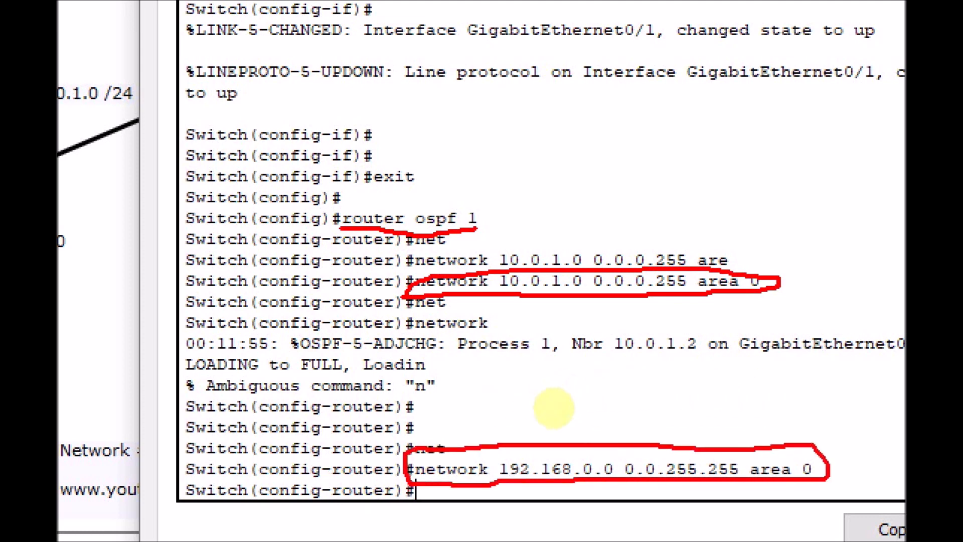
key("Escape")
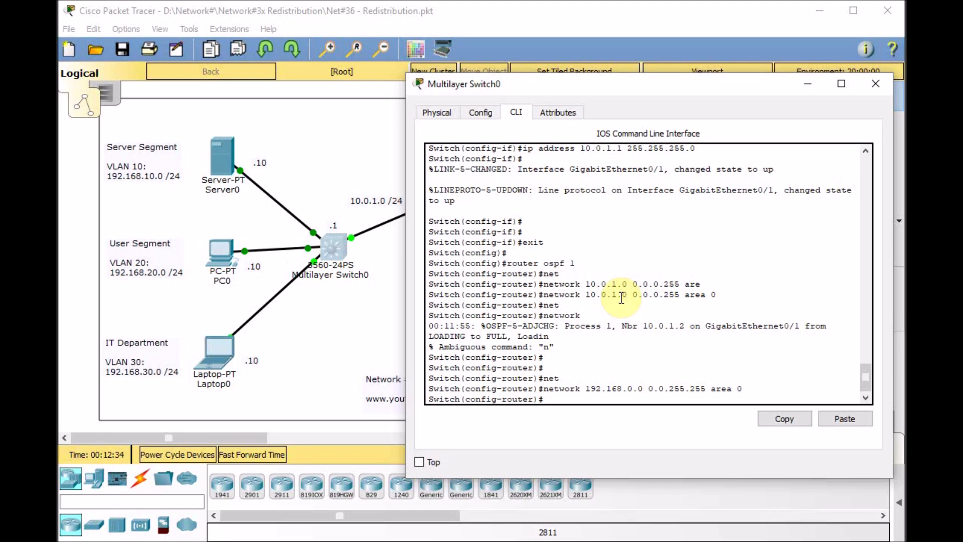
Leave configuration mode on Multilayer Switch0 and display its IP routing table
key("ctrl+z")
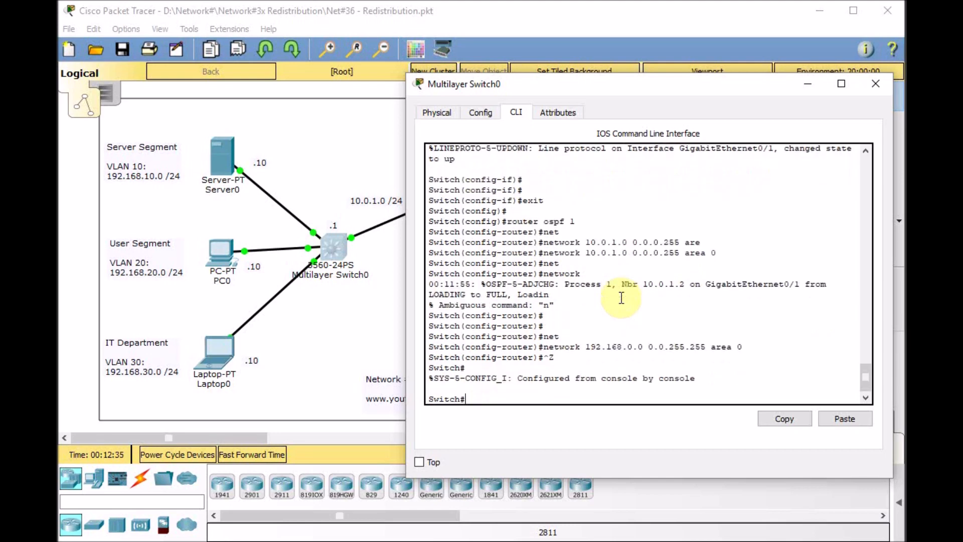
key("Return")
key("Return")
type("sh ip route")
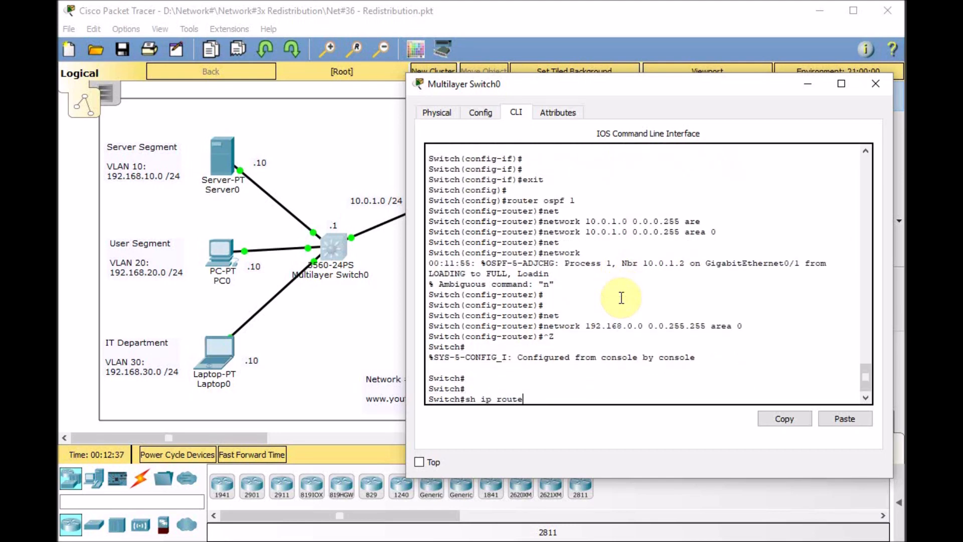
key("Return")
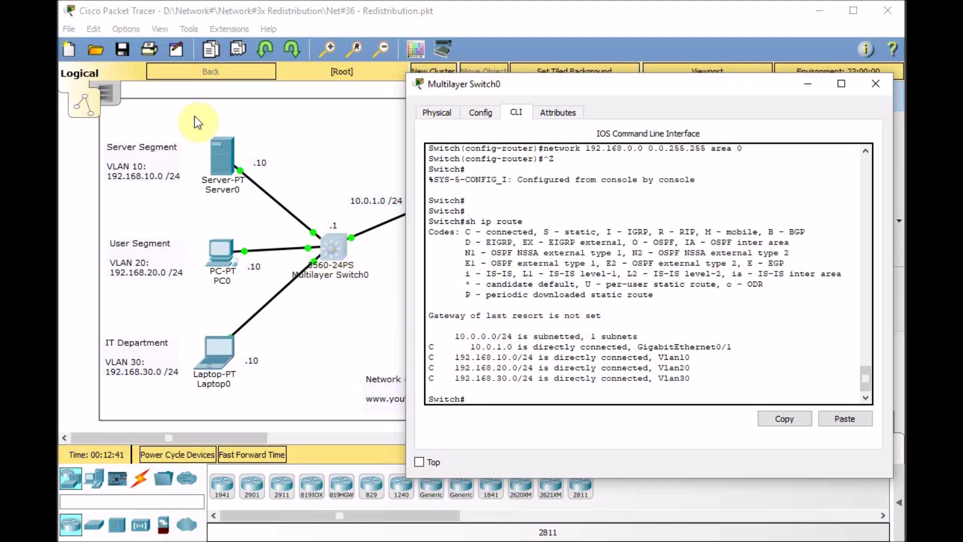
Return to Router0's command line and display its IP routing table
left_click(351, 134)
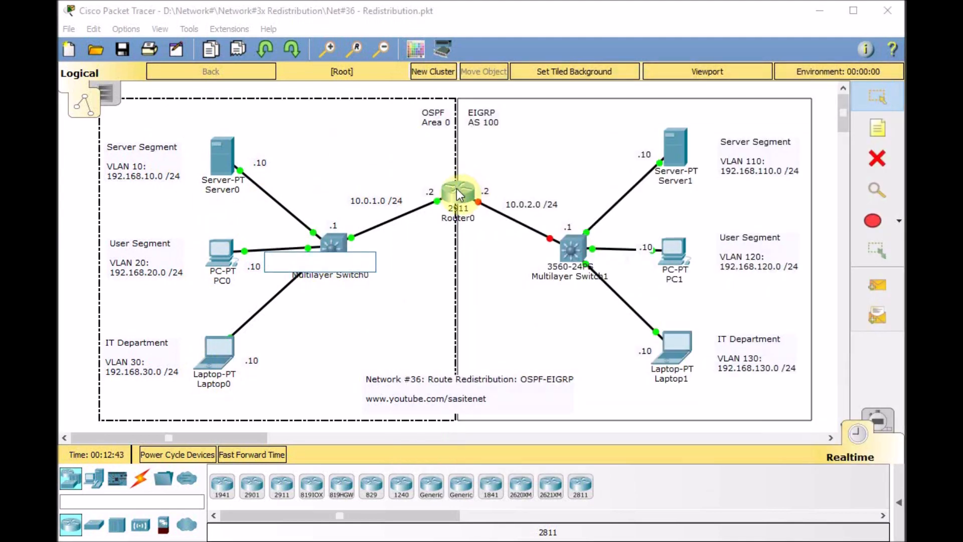
left_click(456, 211)
key("Return")
key("Return")
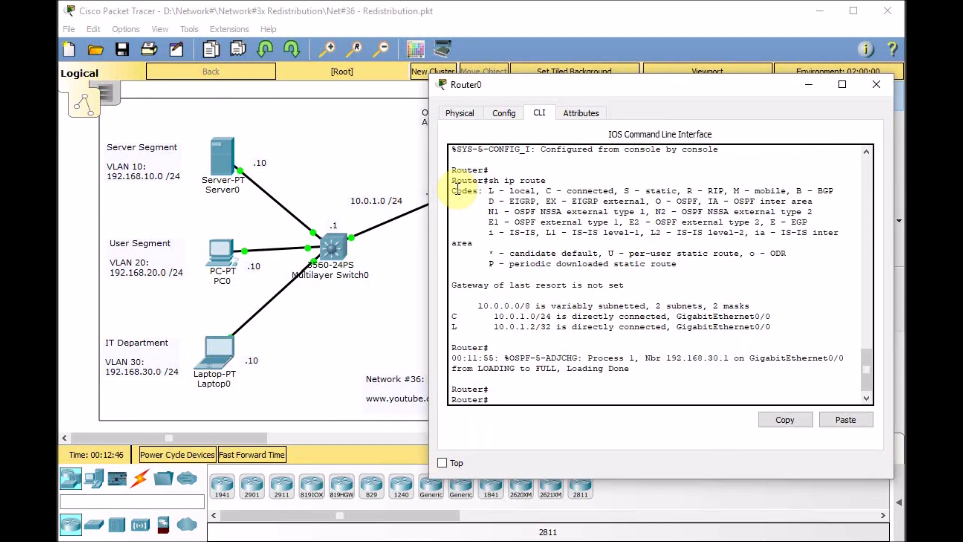
type("sh ip route")
key("Return")
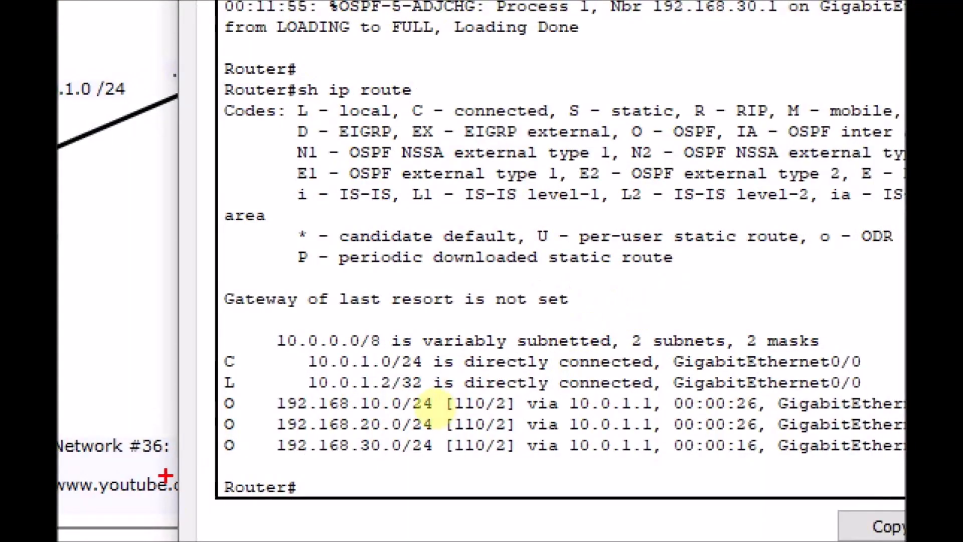
left_click_drag(221, 410, 420, 410)
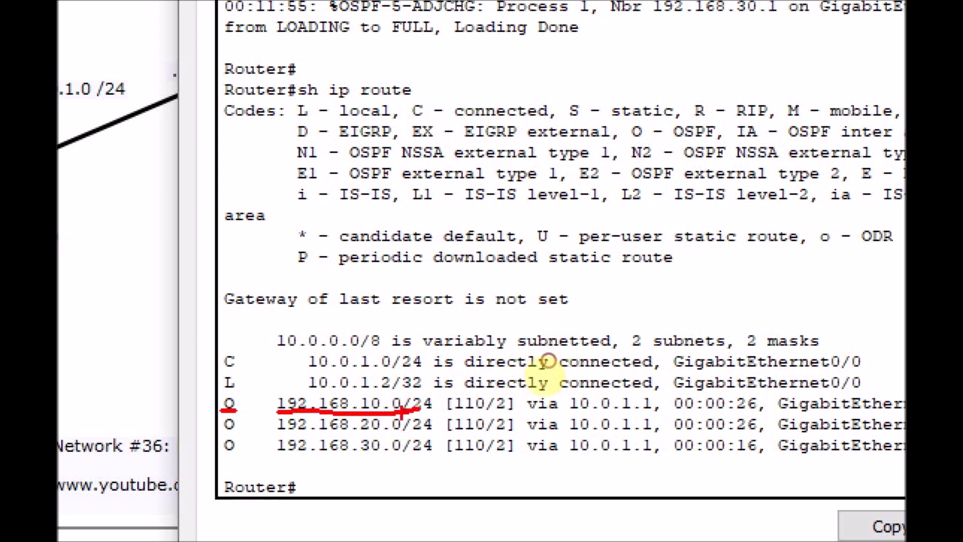
left_click_drag(278, 431, 419, 429)
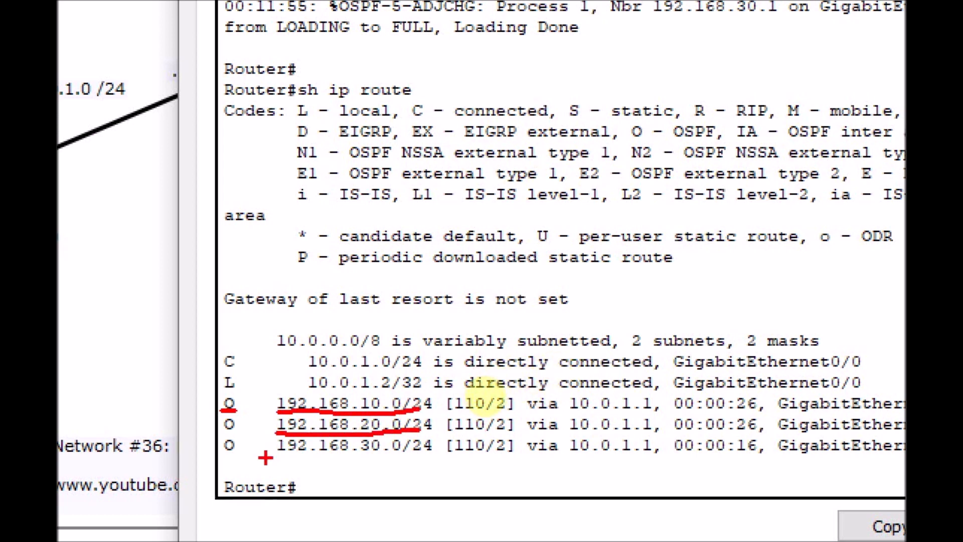
left_click_drag(269, 457, 404, 453)
left_click_drag(562, 410, 658, 420)
left_click_drag(554, 436, 658, 430)
key("Escape")
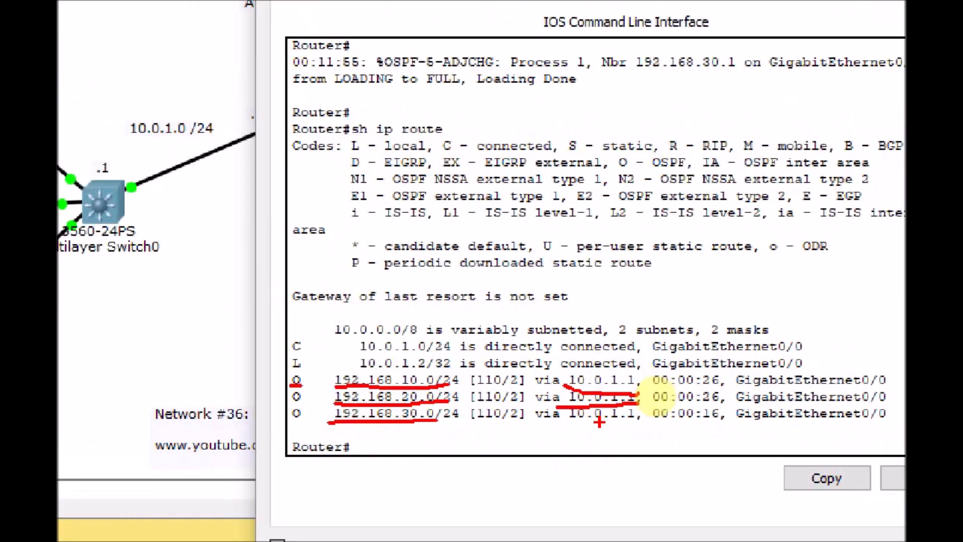
Ping Server0 at 192.168.10.10 and PC0 at 192.168.20.10 from Router0
type("ping")
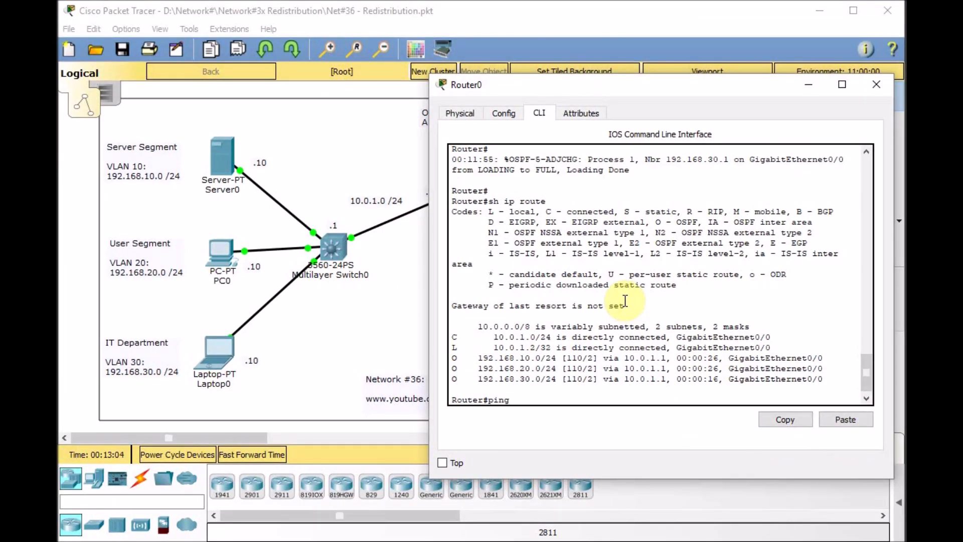
type(" 192.168.10.10")
key("Return")
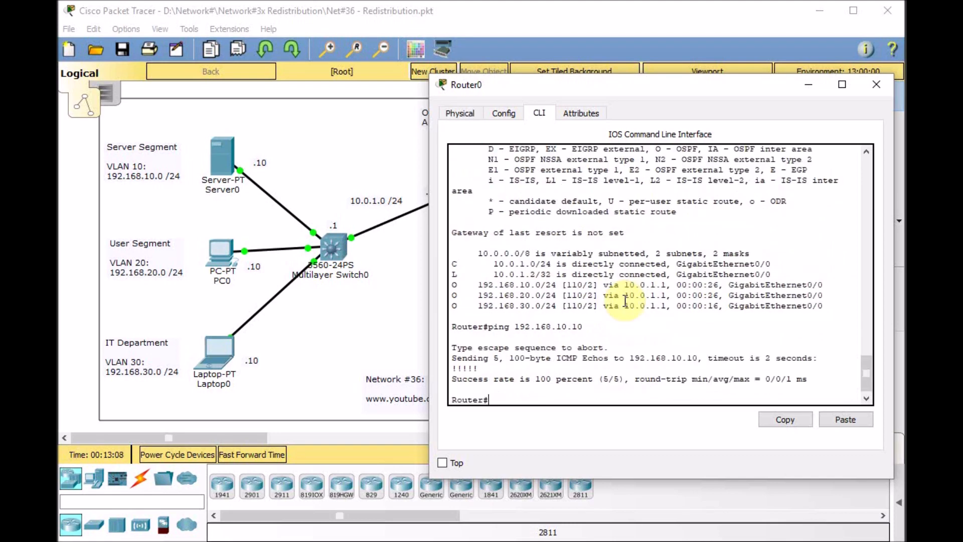
key("Up")
key("BackSpace")
key("BackSpace")
type("20")
key("Return")
Ping Laptop0 at 192.168.30.10 from Router0
key("Up")
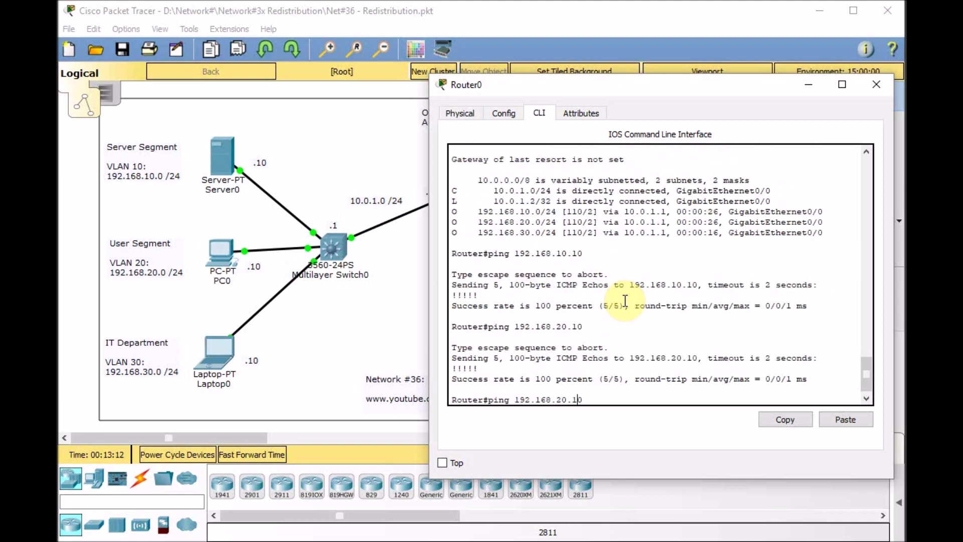
key("BackSpace")
type("3")
key("Return")
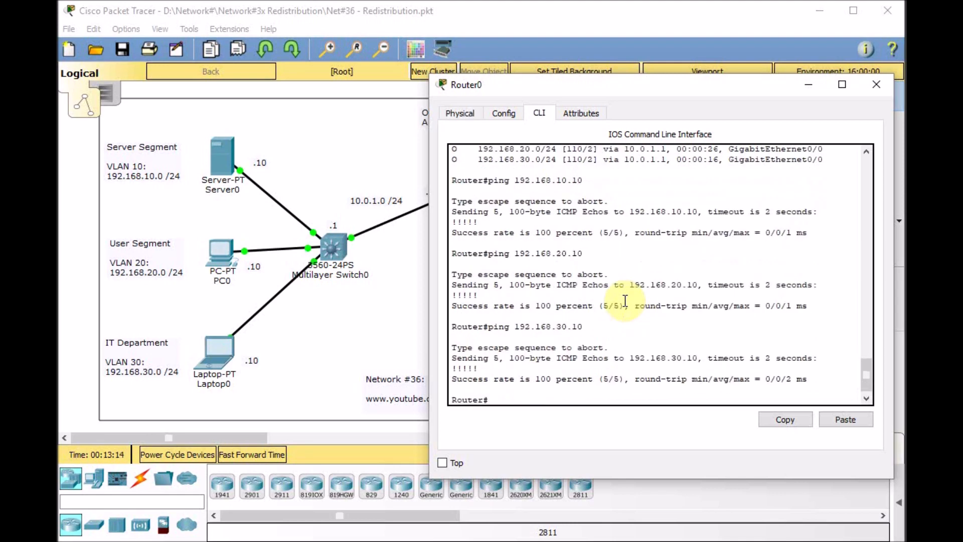
Ping Router0's address 10.0.1.2 from Laptop0's command prompt
left_click(218, 353)
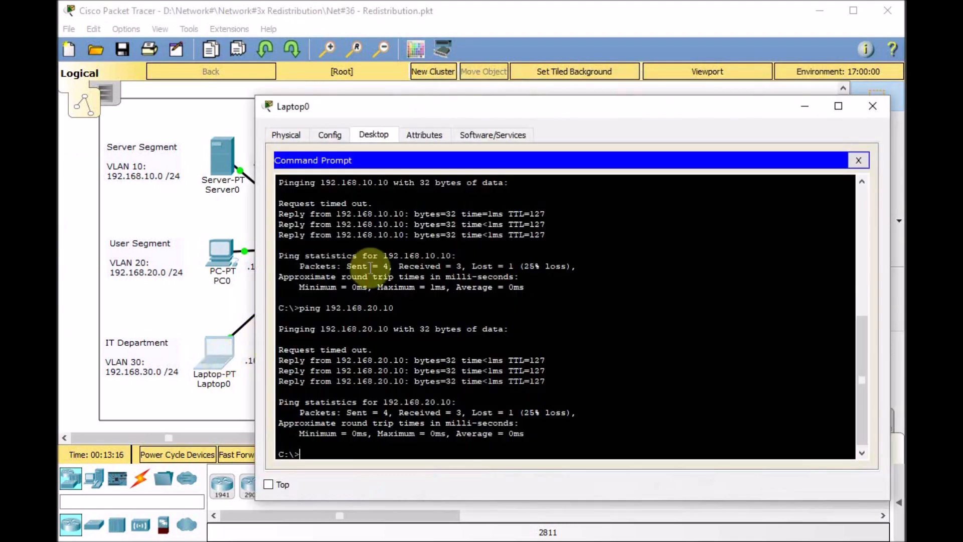
type("ping 10.0.1.2")
key("Return")
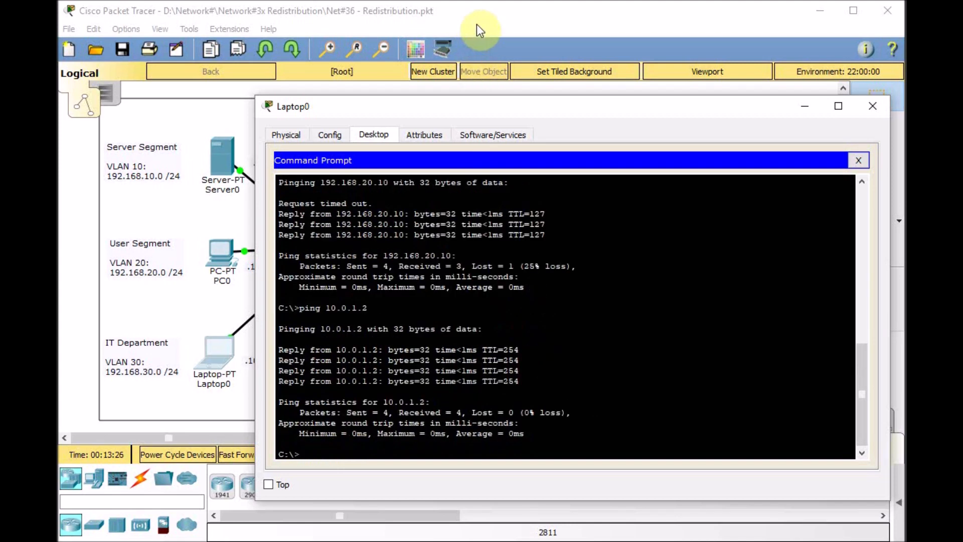
type("ping")
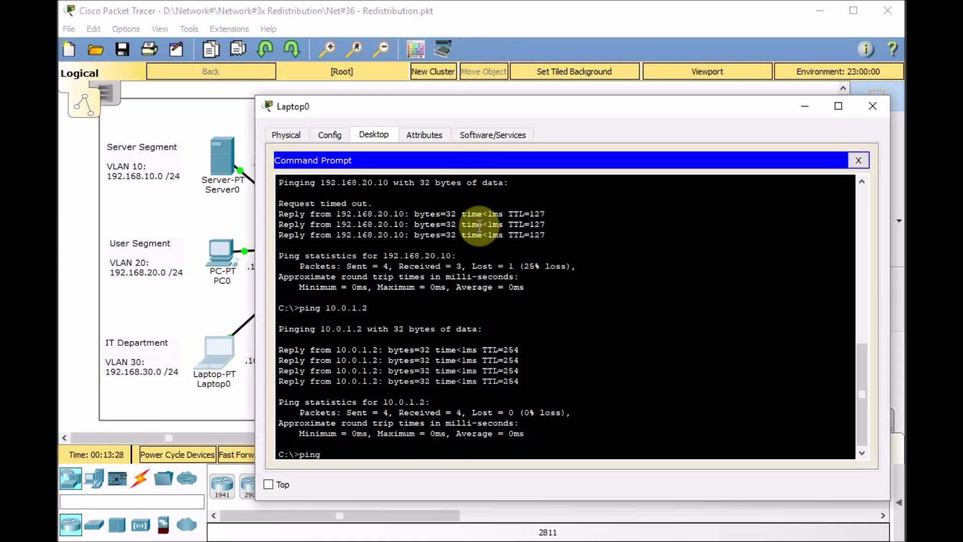
key("BackSpace")
key("BackSpace")
key("BackSpace")
Give Server1 the static IP address 192.168.110.10 with subnet mask 255.255.255.0
left_click(549, 21)
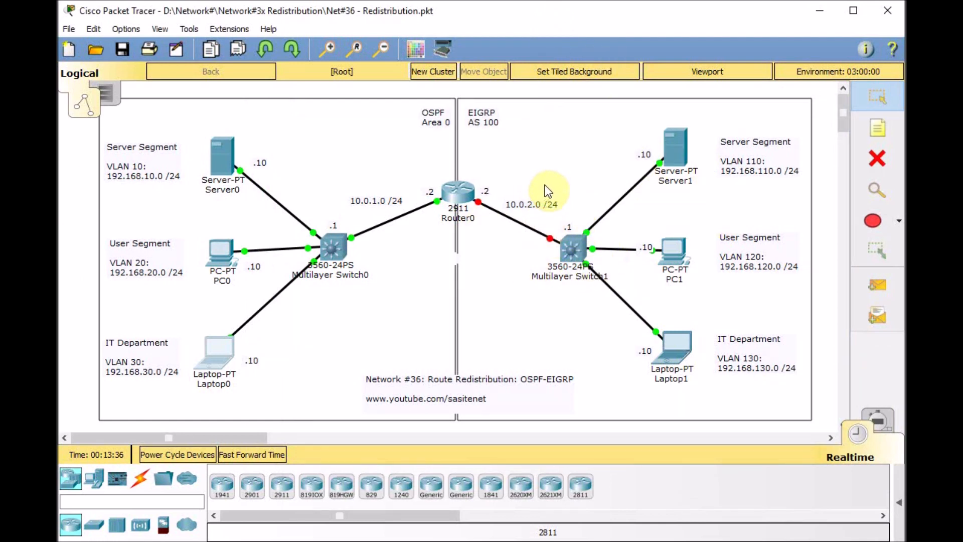
left_click(678, 155)
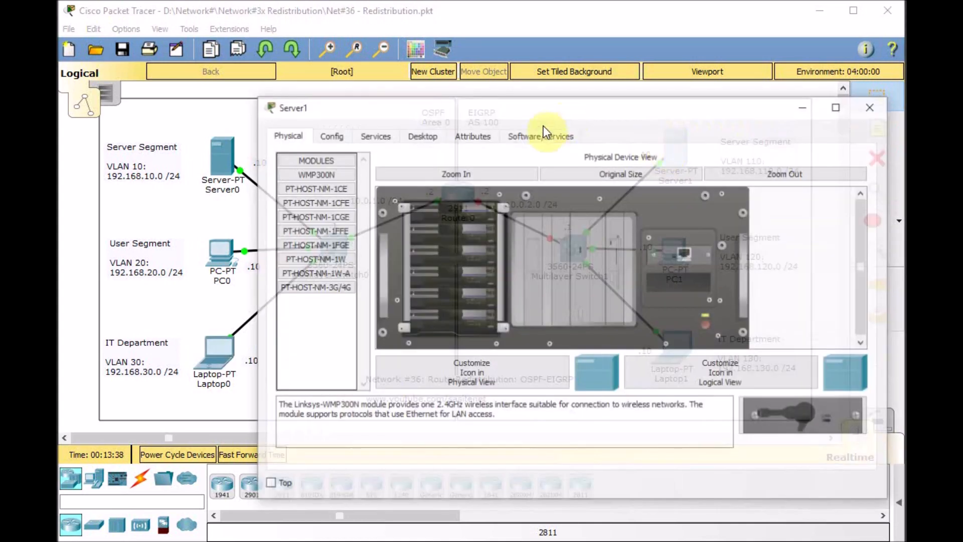
left_click_drag(570, 106, 392, 72)
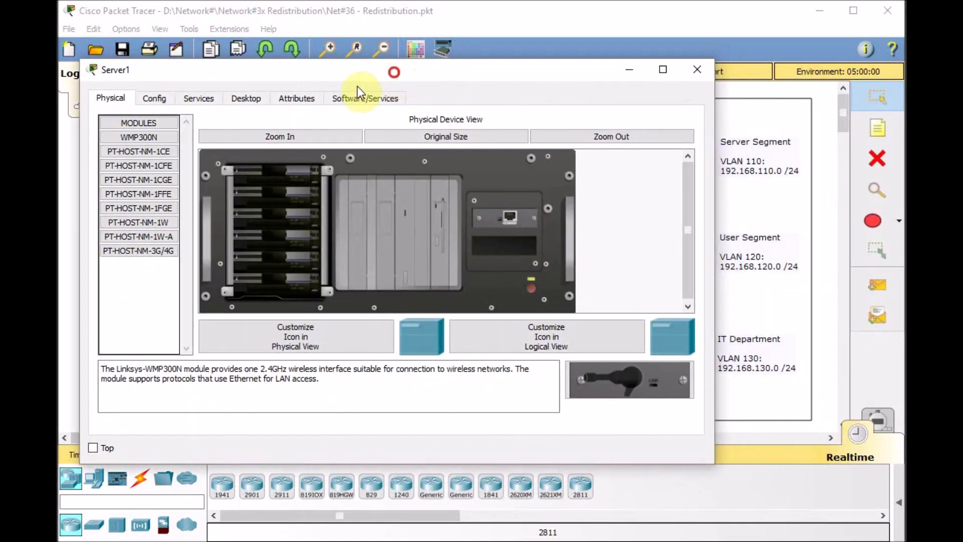
left_click(245, 101)
left_click(177, 160)
left_click(406, 199)
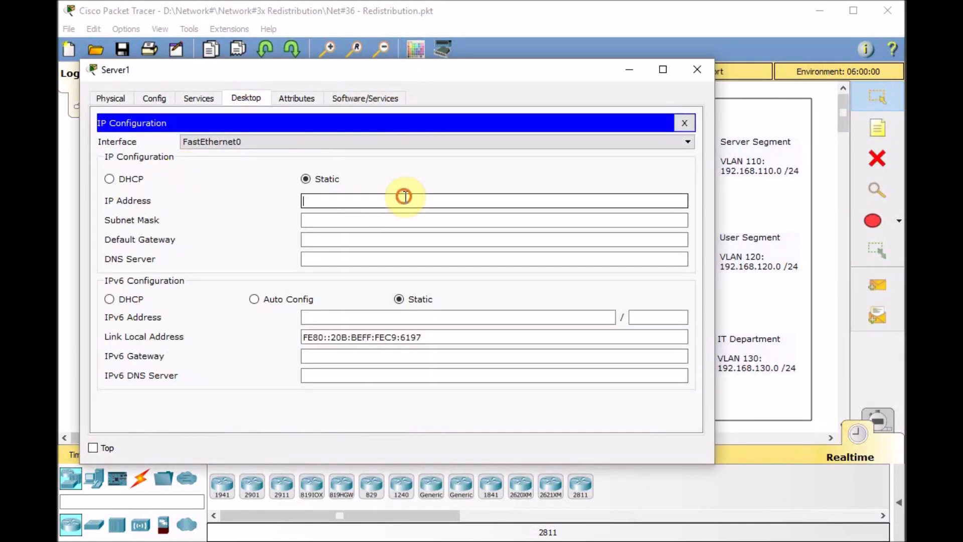
type("192.168.110.10")
key("Tab")
Set Server1's default gateway to 192.168.110.1 and close its configuration
key("Tab")
type("192.168")
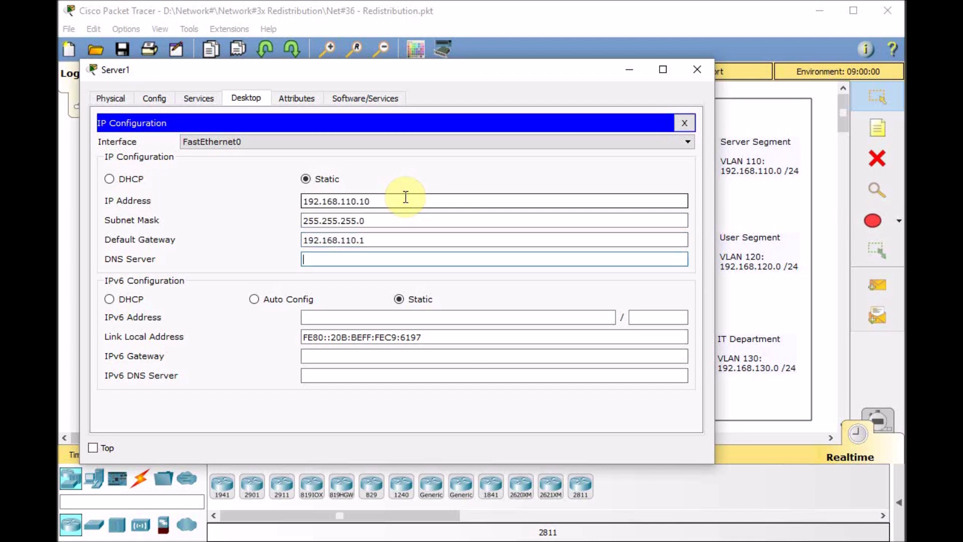
left_click(683, 124)
left_click(698, 69)
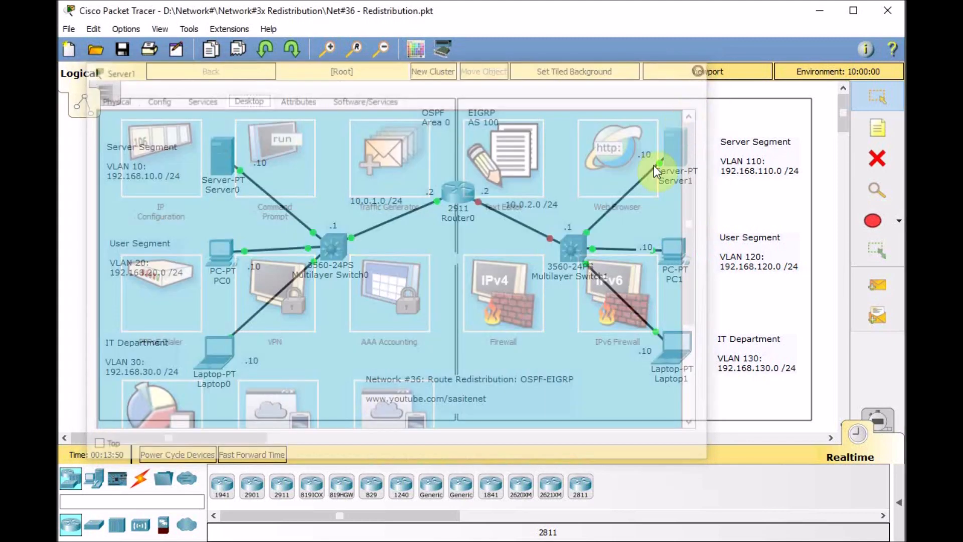
Give PC1 the static IP address 192.168.120.10 with subnet mask 255.255.255.0
left_click(679, 252)
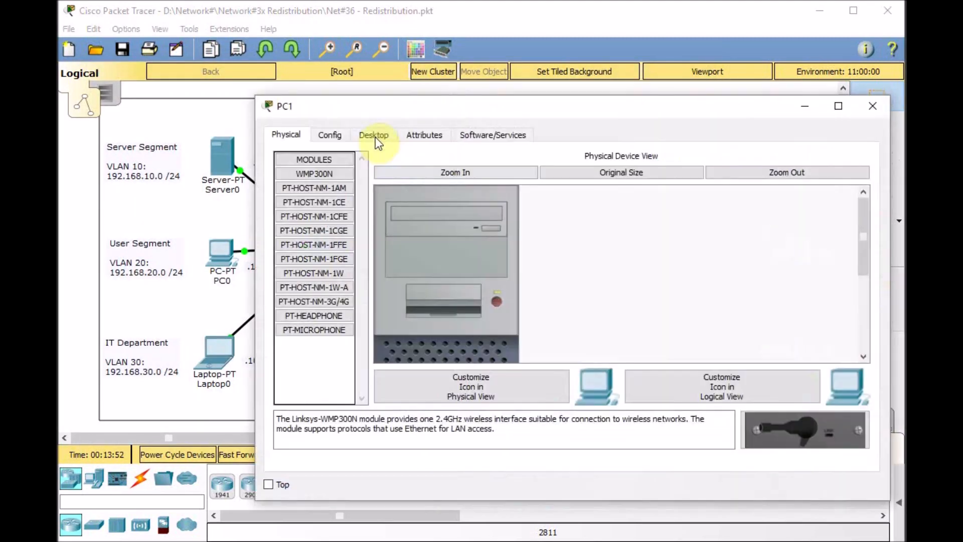
left_click_drag(450, 101, 450, 88)
left_click(372, 95)
left_click_drag(372, 95, 188, 65)
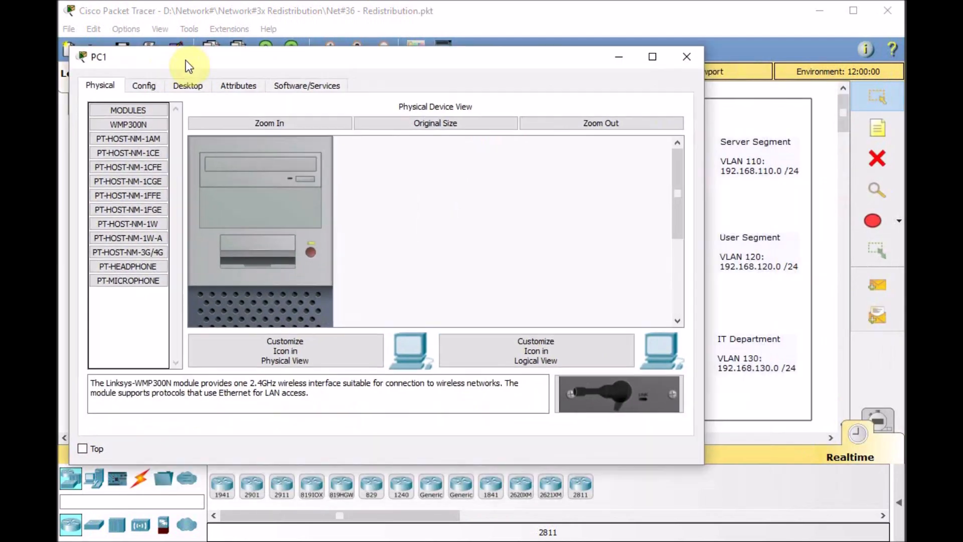
left_click(188, 88)
left_click(159, 162)
left_click(341, 169)
type("192.168")
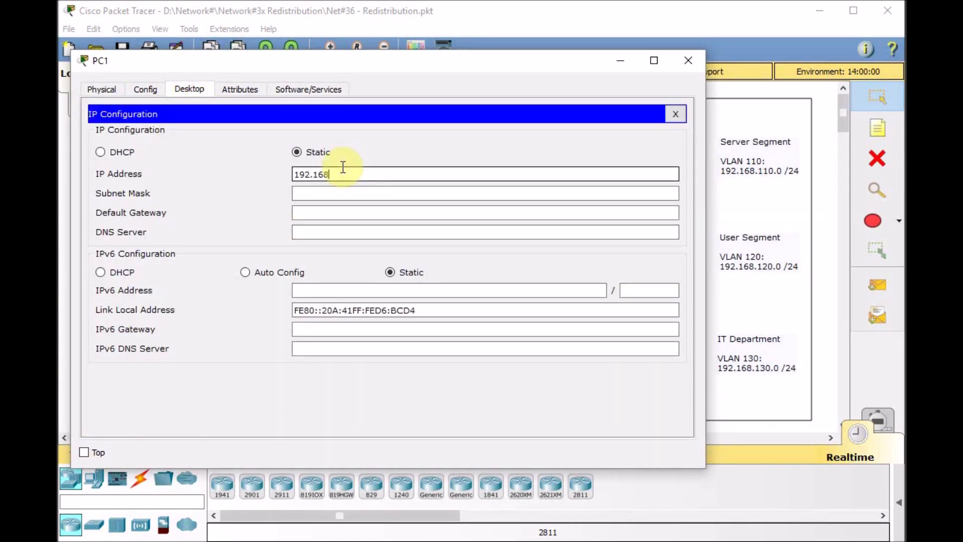
type(".120.10")
key("Tab")
Set PC1's default gateway to 192.168.120.1 and close its configuration
key("Tab")
type("192.16")
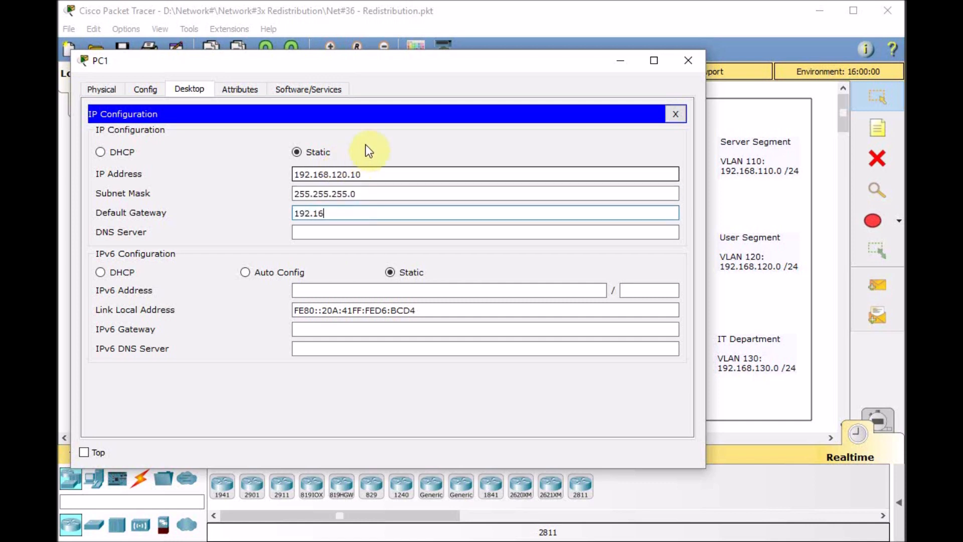
type("8.120.1")
key("Tab")
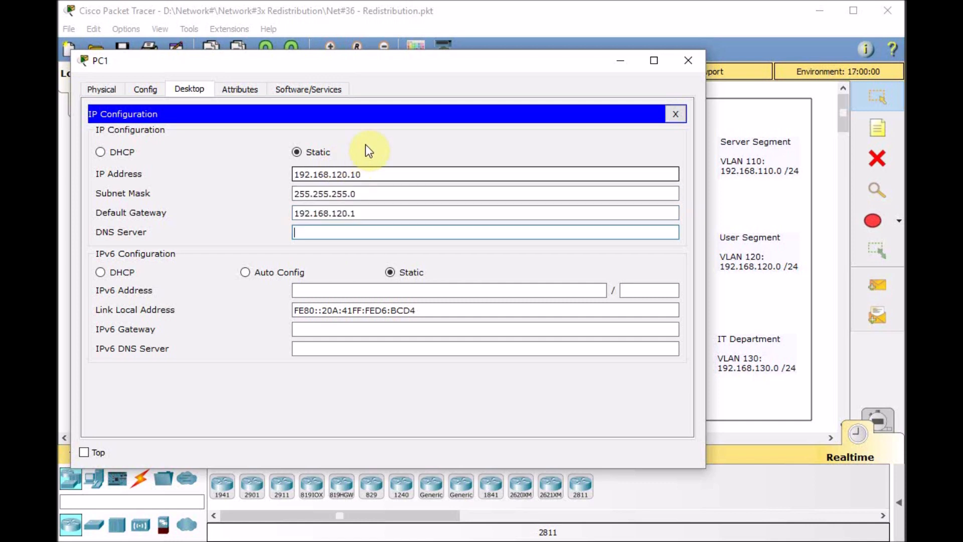
left_click(666, 119)
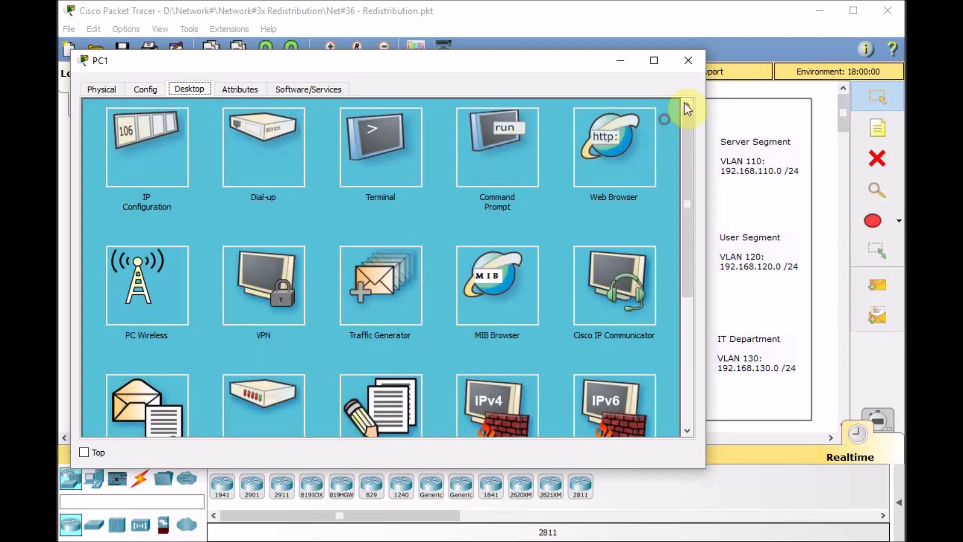
left_click(688, 60)
Give Laptop1 the static IP address 192.168.130.10 with subnet mask 255.255.255.0
left_click(683, 347)
left_click_drag(462, 109, 278, 76)
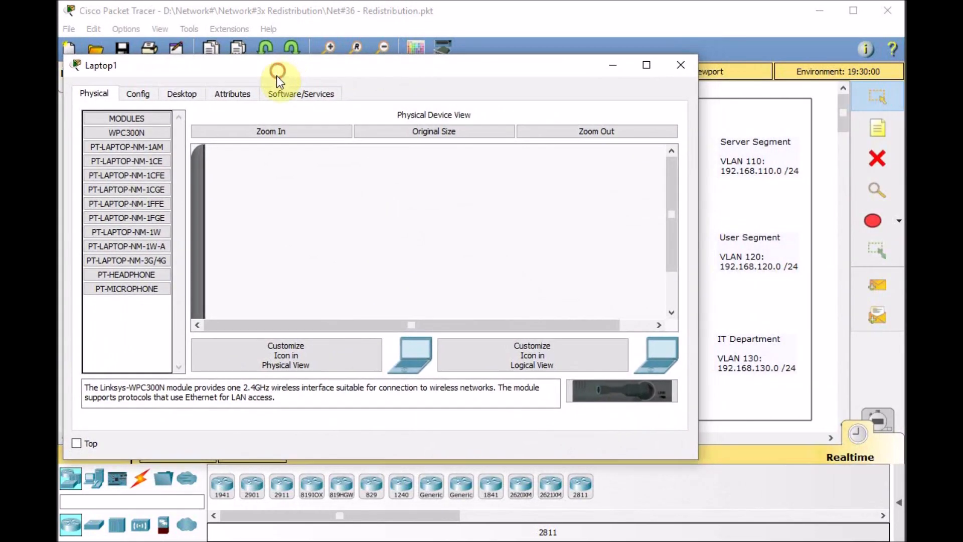
left_click(181, 98)
left_click(317, 178)
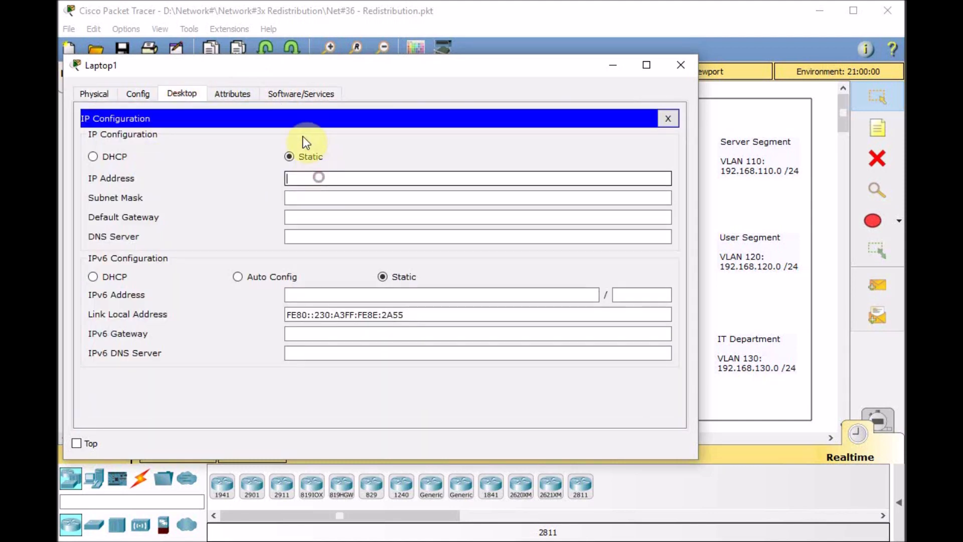
type("192.168.130.10")
key("Tab")
Set Laptop1's default gateway to 192.168.130.1 and close its configuration
key("Tab")
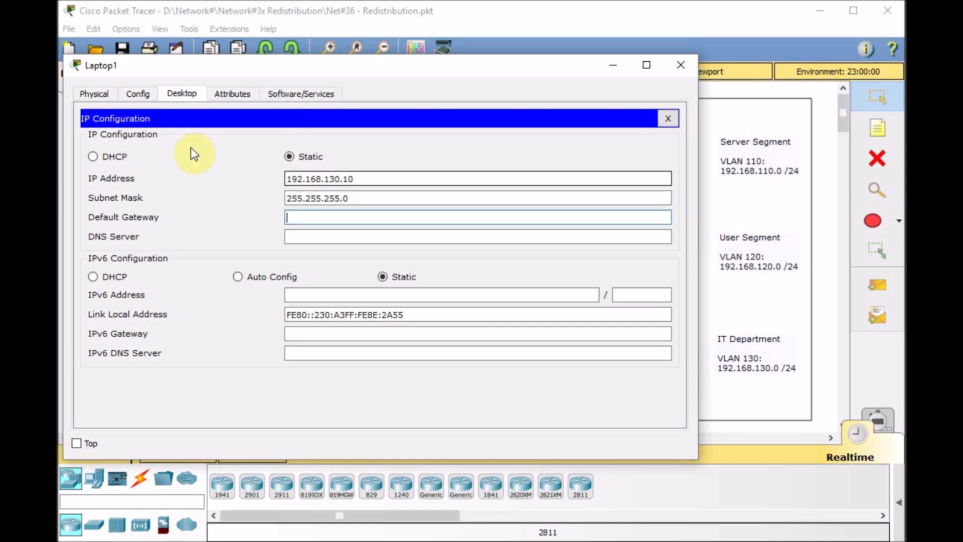
type("192.168.130.1")
key("Tab")
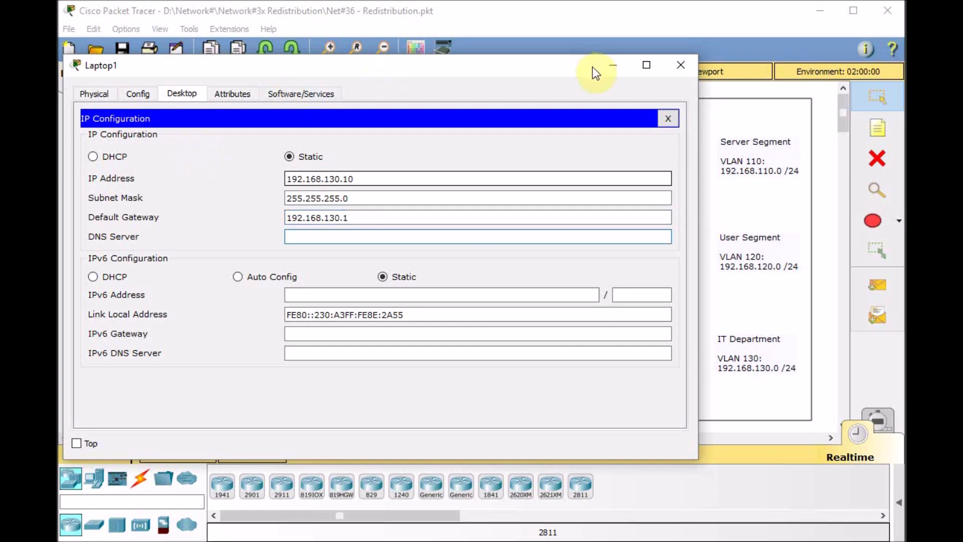
left_click(665, 122)
left_click(681, 65)
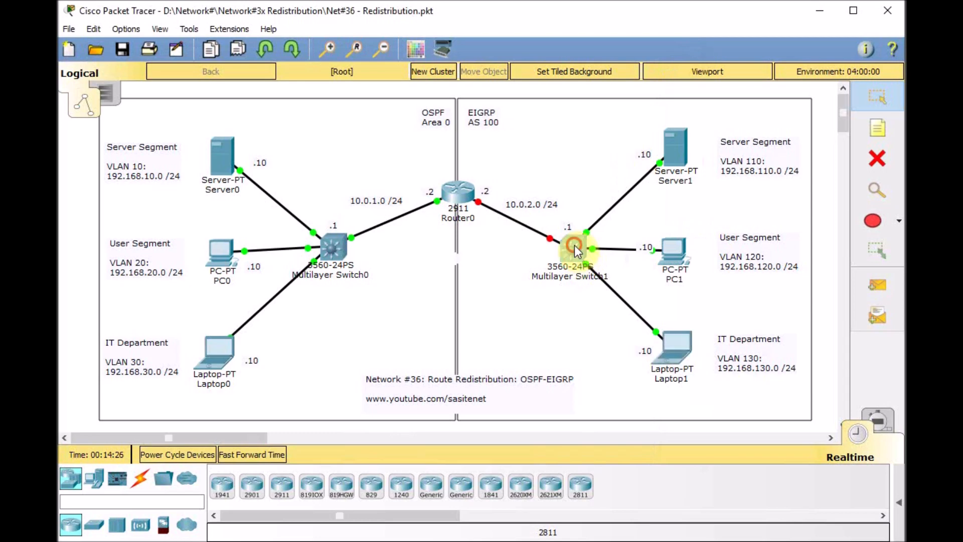
Open Multilayer Switch1's command line in a widened window that leaves the EIGRP-side hosts in view
left_click(574, 245)
left_click_drag(555, 107, 244, 50)
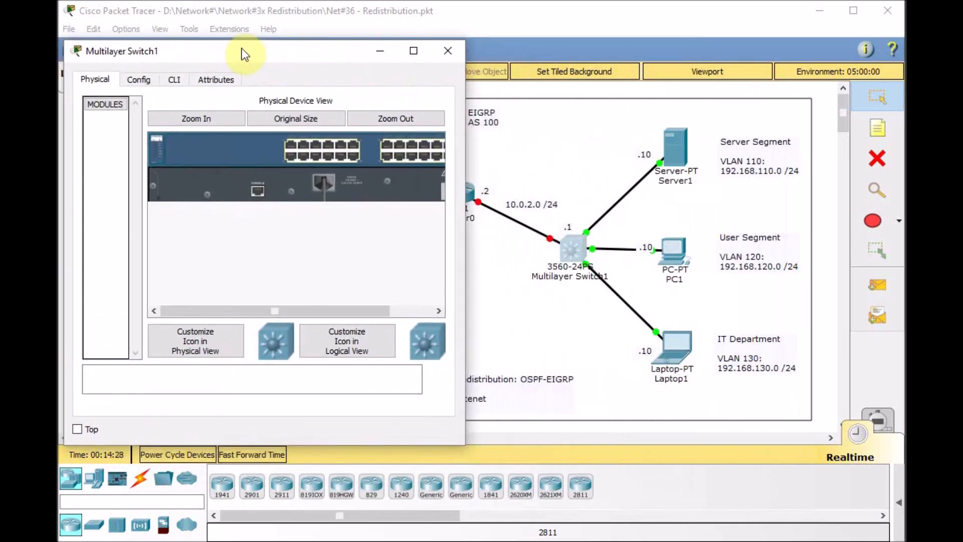
left_click_drag(466, 128, 555, 123)
left_click(175, 80)
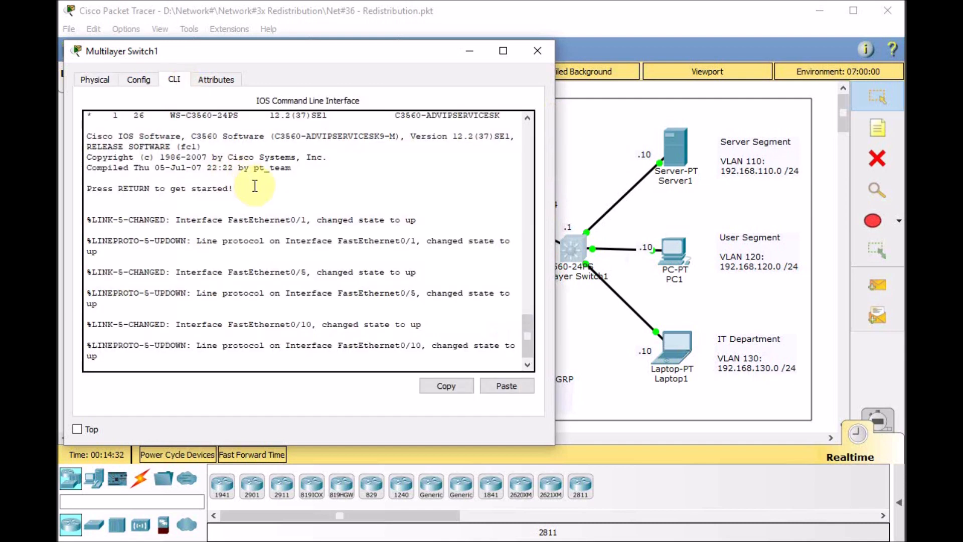
Enter global configuration mode on Multilayer Switch1 and create VLAN 110 with the name SERVER
key("Return")
key("Return")
key("Return")
type("en")
key("Return")
type("conf t")
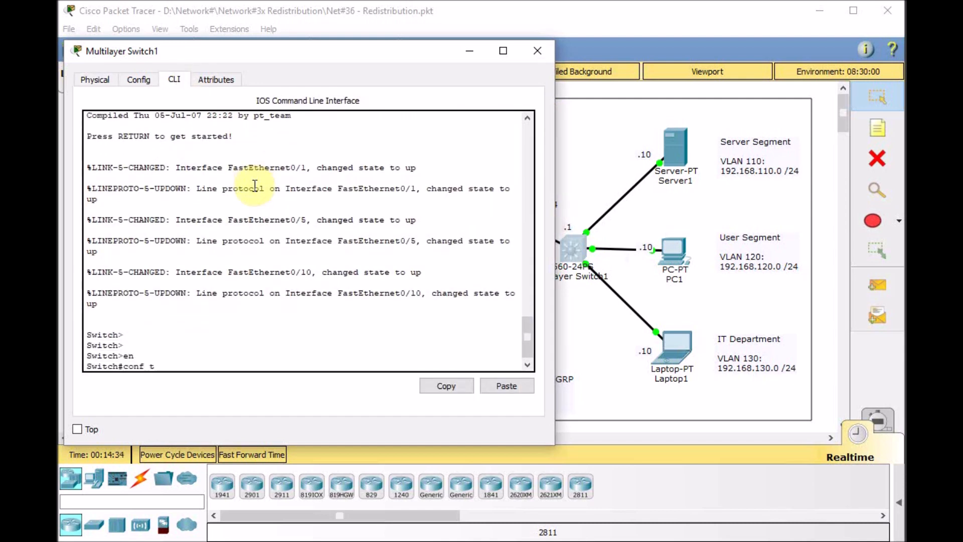
key("Return")
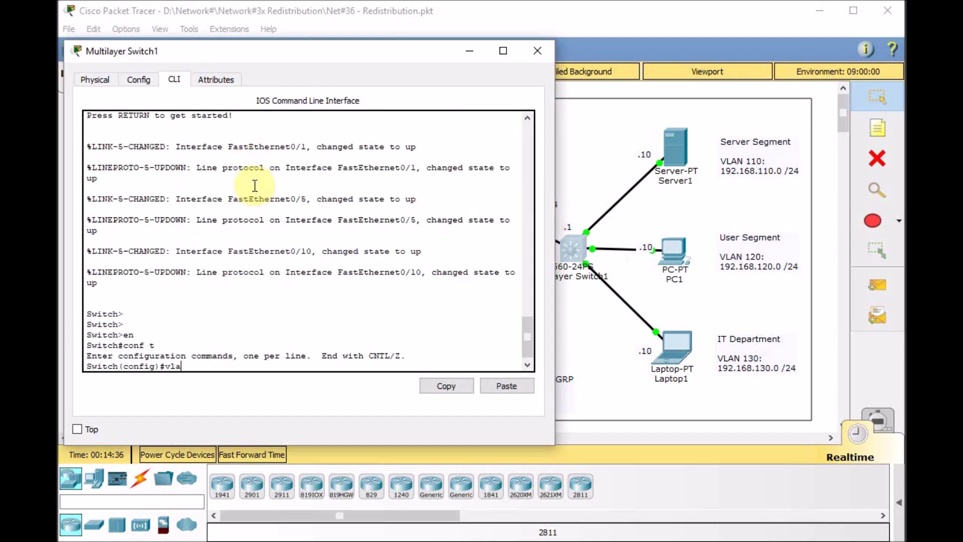
type("vlan 110")
key("Return")
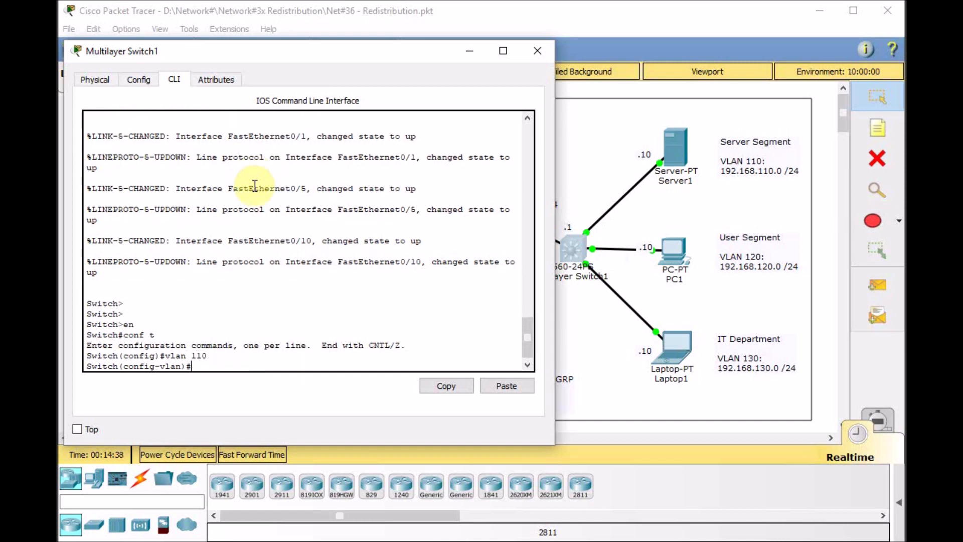
type("name SERVER")
key("Return")
Create VLAN 120 on Multilayer Switch1 and name it USER
key("Up")
key("Up")
key("BackSpace")
key("BackSpace")
type("20")
key("Return")
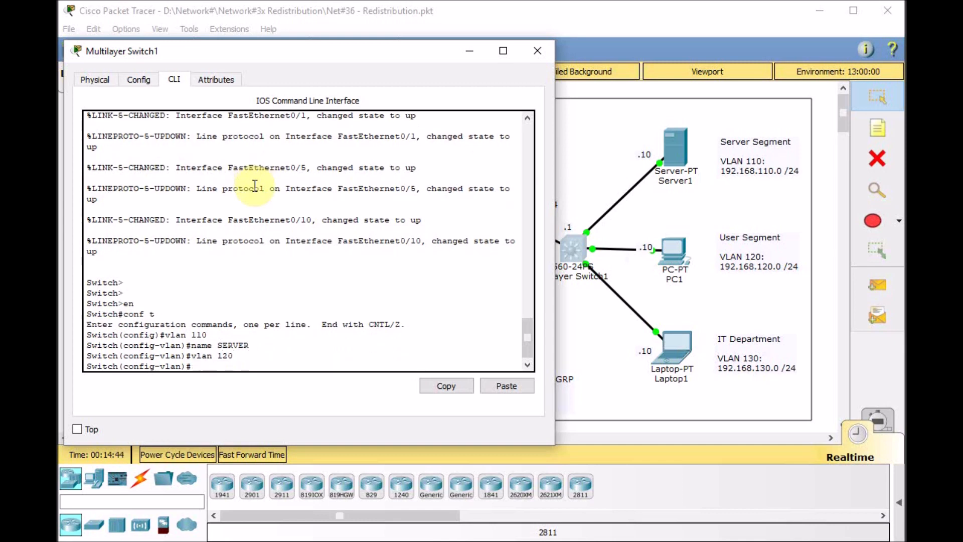
type("name USER")
key("Return")
Create VLAN 130 on Multilayer Switch1 and name it IT
key("Up")
key("Up")
key("Left")
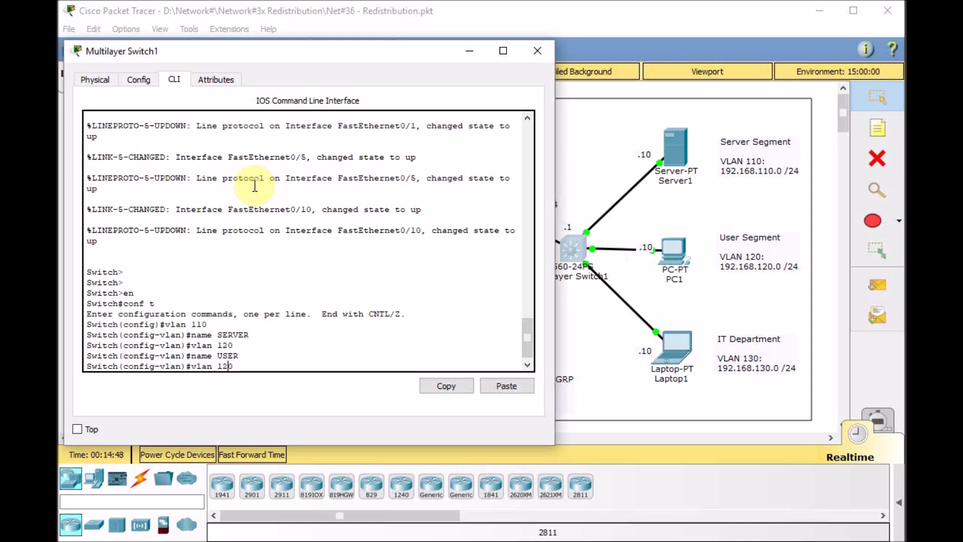
key("BackSpace")
type("3")
key("Return")
type("name")
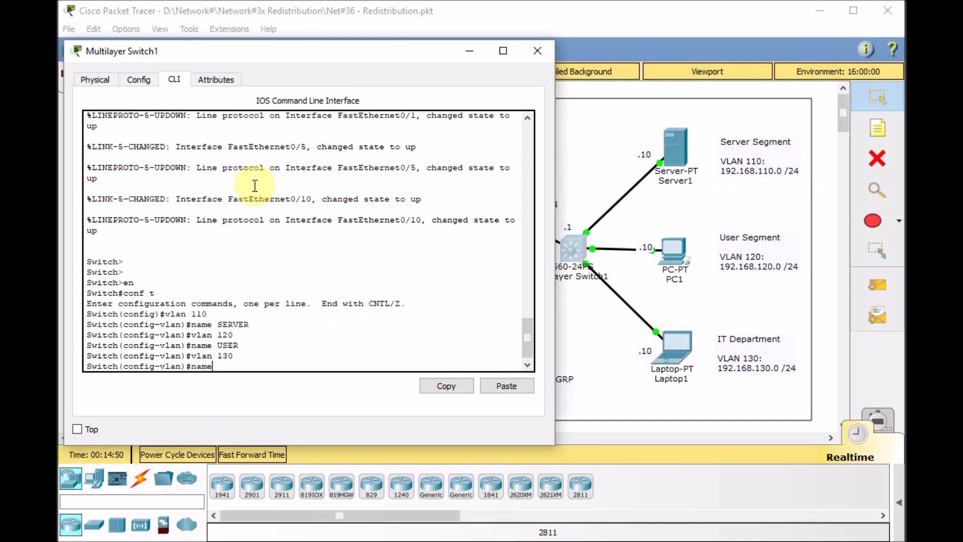
key("Tab")
type("IT")
key("Return")
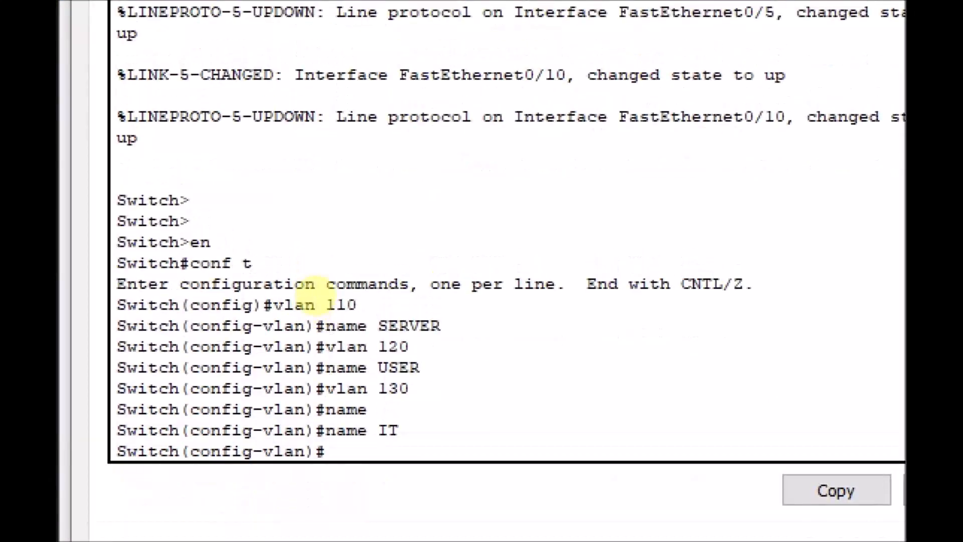
left_click_drag(316, 316, 369, 312)
left_click_drag(367, 356, 410, 357)
left_click_drag(370, 397, 432, 397)
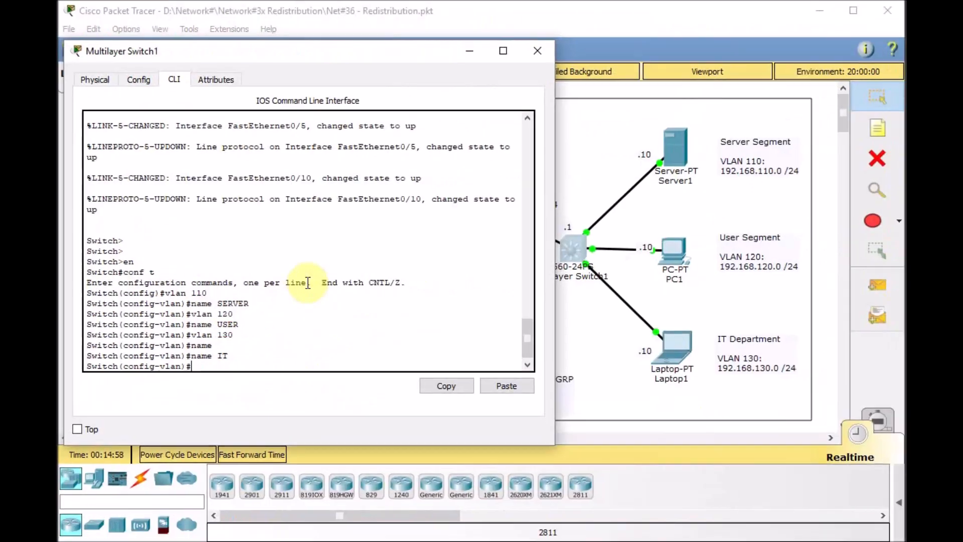
Leave VLAN configuration and give the VLAN 110 interface the IP address 192.168.110.1 with mask 255.255.255.0
type("xit")
key("Return")
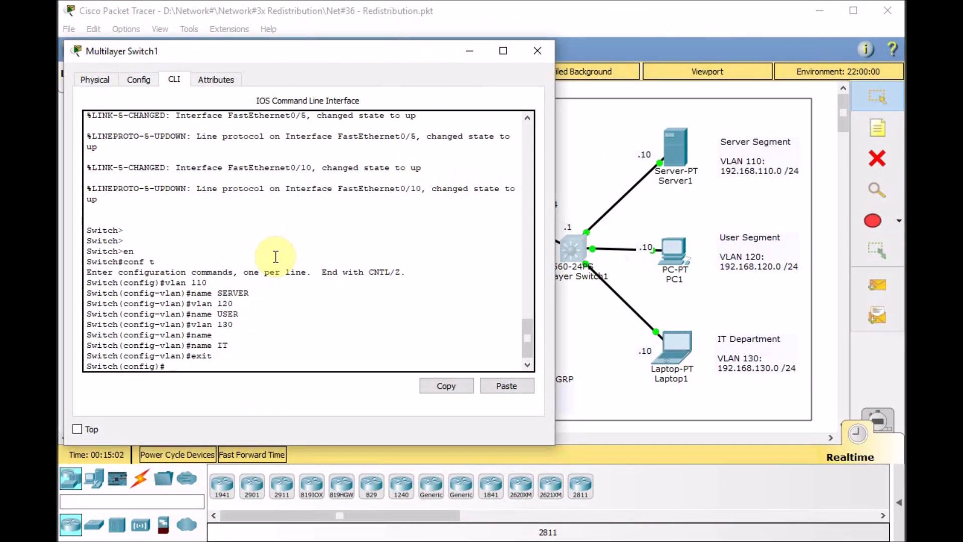
type("int vlan 110")
key("Return")
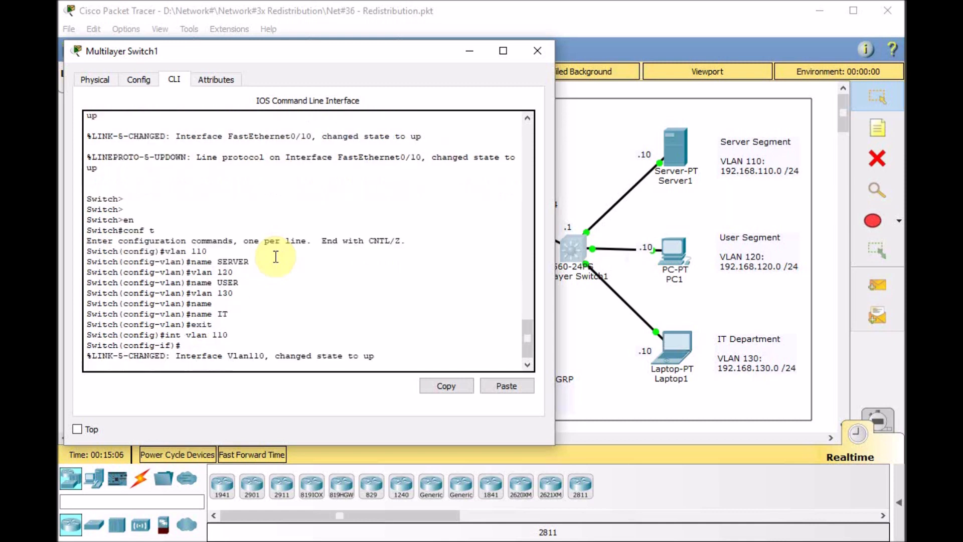
key("Return")
type("ip add")
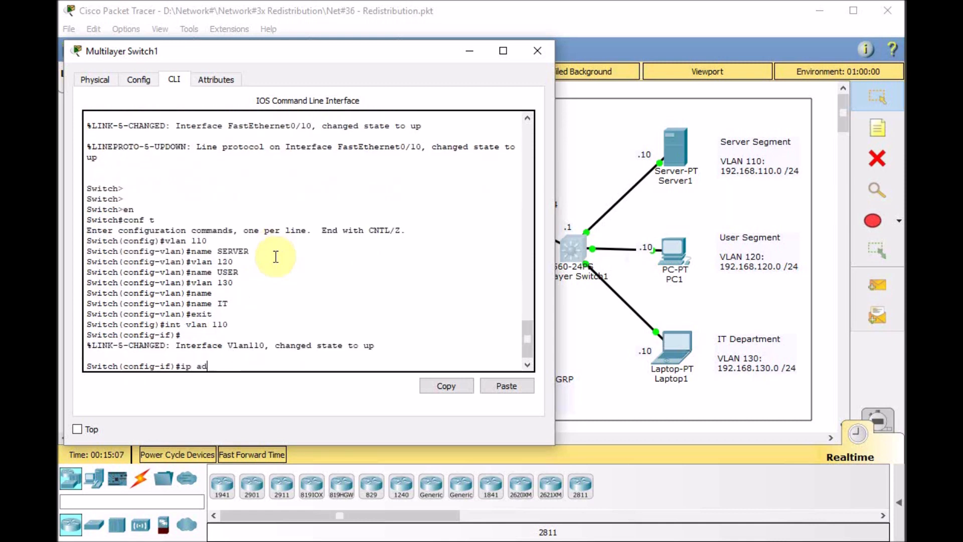
key("Tab")
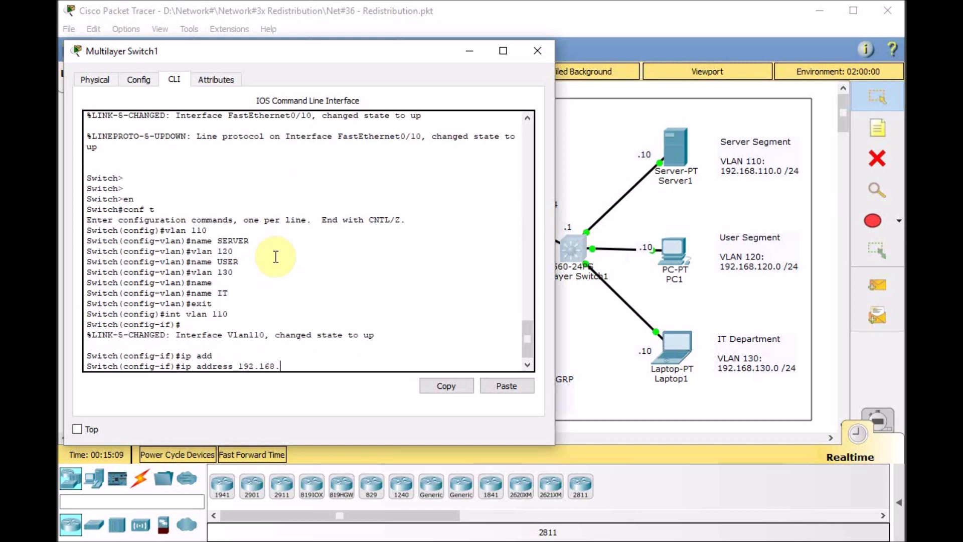
type("192.168.110.1 255.255.255.0")
key("Tab")
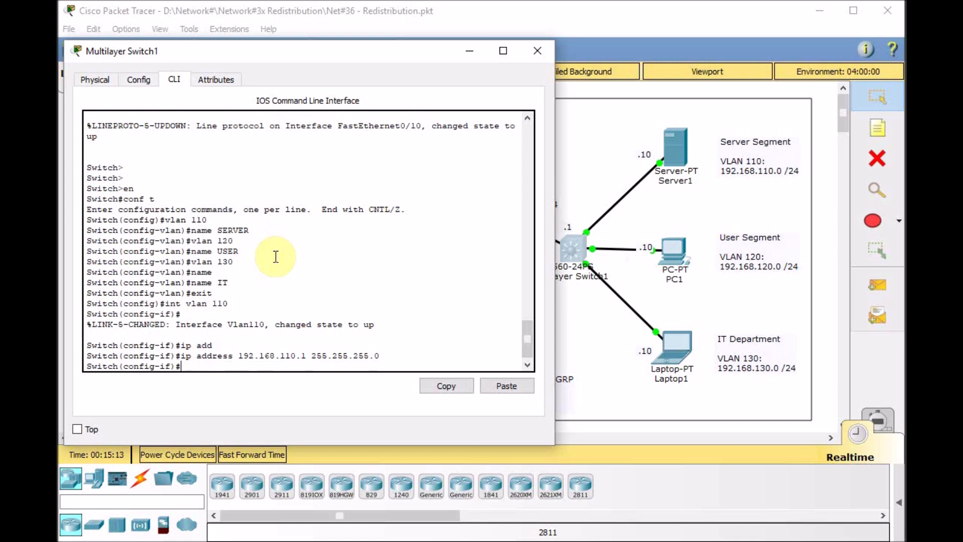
Give the VLAN 120 interface the IP address 192.168.120.1 with mask 255.255.255.0
key("Up")
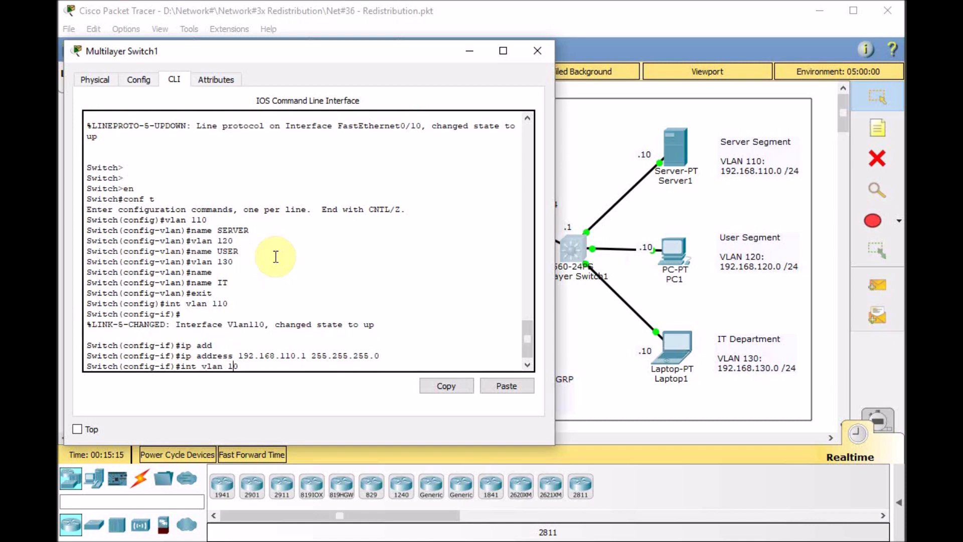
type("2")
key("Return")
key("Up")
key("Up")
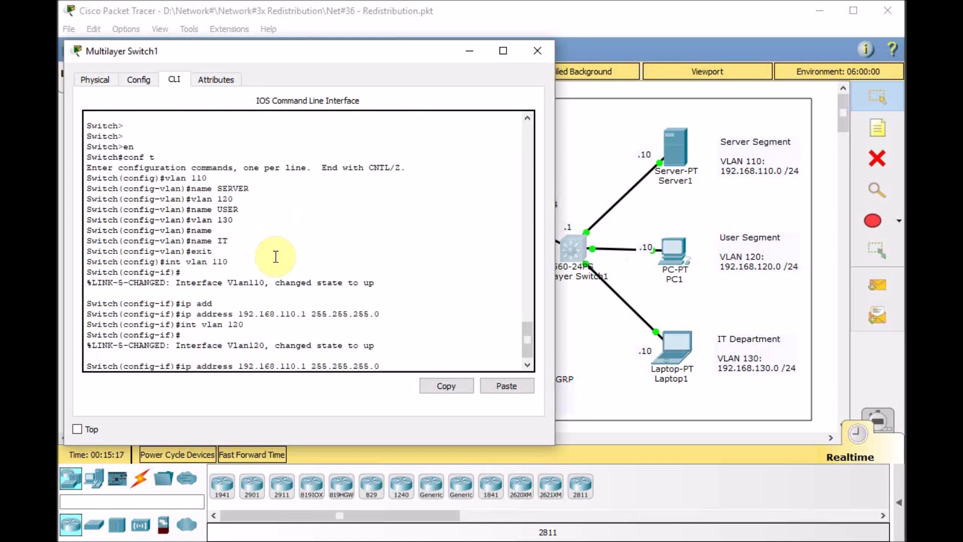
key("BackSpace")
type("2")
key("Return")
Give the VLAN 130 interface the IP address 192.168.130.1 with mask 255.255.255.0
key("Up")
key("Up")
key("Left")
key("BackSpace")
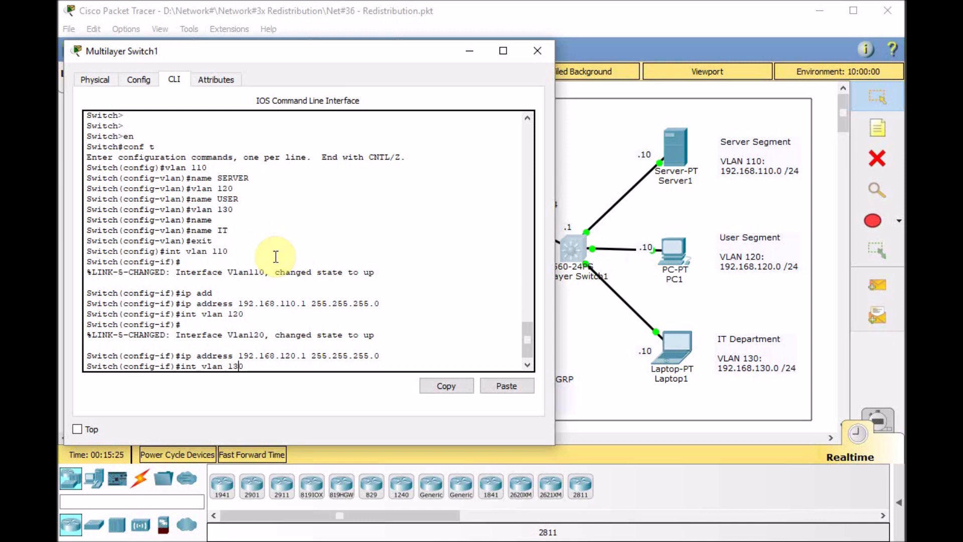
key("Return")
key("Up")
key("Up")
key("Left")
key("Left")
key("Left")
key("Left")
key("Left")
key("Left")
key("Left")
key("Left")
key("Left")
key("Left")
key("Left")
key("Left")
key("Left")
key("Left")
key("Left")
key("Left")
key("Left")
key("BackSpace")
type("3")
key("Return")
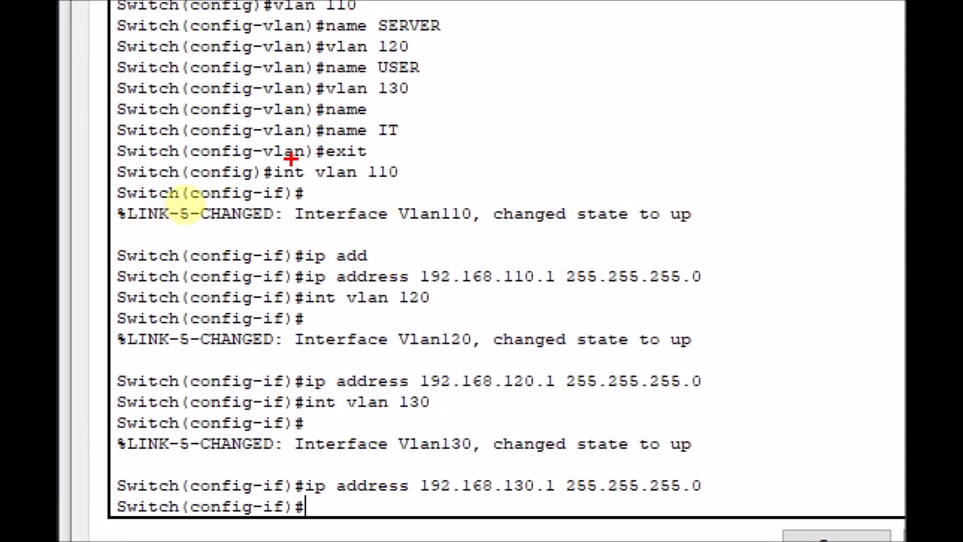
left_click_drag(278, 181, 388, 179)
left_click_drag(301, 290, 762, 296)
mouse_move(300, 293)
left_mouse_down()
mouse_move(374, 311)
mouse_move(459, 308)
left_mouse_up()
left_click_drag(287, 395, 735, 389)
left_click_drag(295, 417, 444, 416)
mouse_move(297, 499)
left_mouse_down()
mouse_move(485, 502)
mouse_move(748, 474)
mouse_move(385, 467)
mouse_move(274, 485)
mouse_move(294, 494)
left_mouse_up()
key("Escape")
Leave the VLAN interface configuration and assign port FastEthernet 0/1 to access VLAN 110
type("exit")
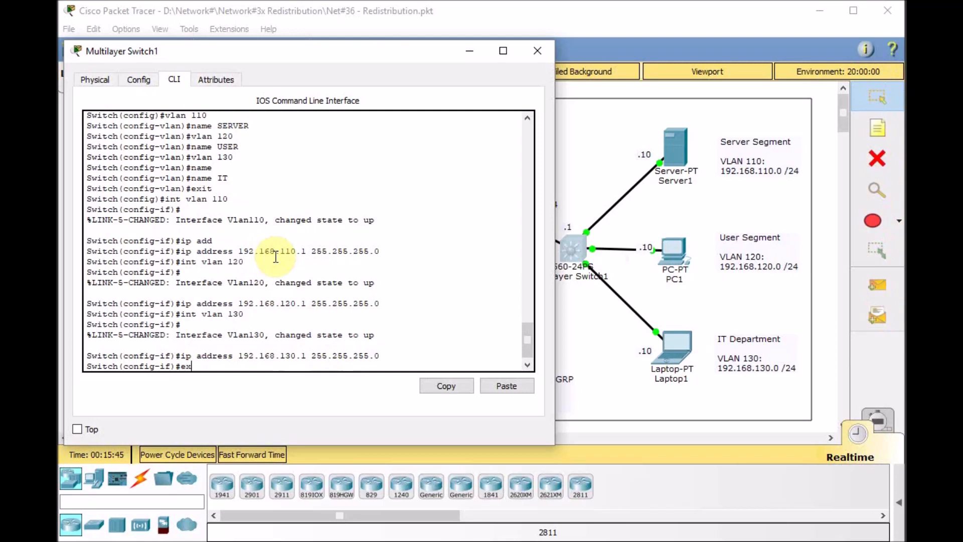
key("Return")
type("int fa 0/1")
key("Return")
type("s")
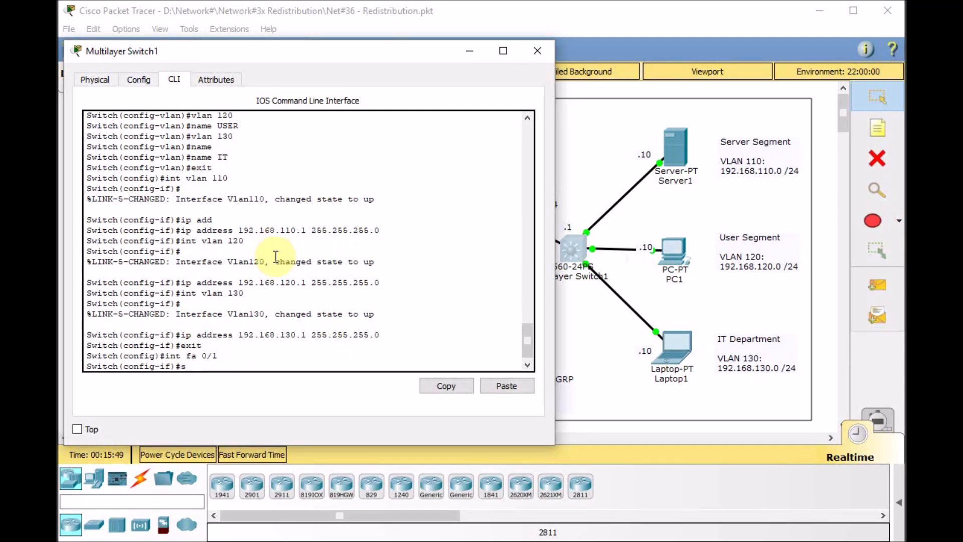
type("w")
key("Tab")
type("acc")
key("Tab")
type("v")
key("Tab")
type("110")
key("Return")
Enable spanning-tree PortFast on FastEthernet 0/1
type("spa")
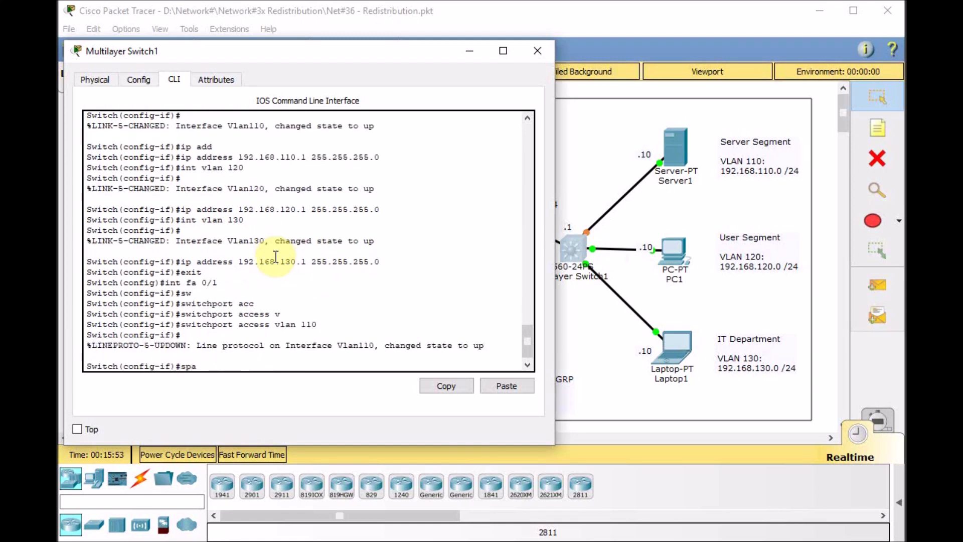
type("nn")
key("Tab")
type("po")
key("Tab")
key("Return")
key("Return")
Assign port FastEthernet 0/5 to access VLAN 120
key("Up")
key("Up")
key("Up")
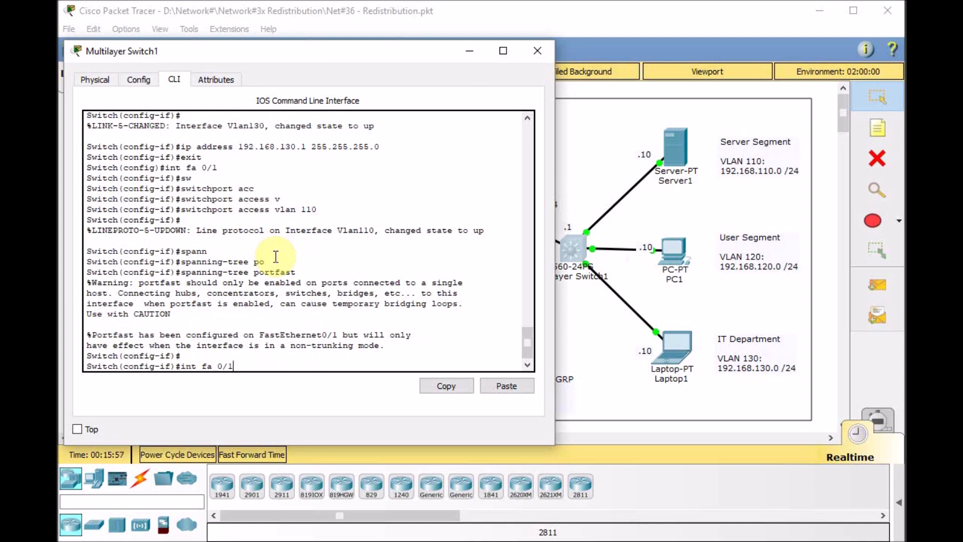
type("5")
key("Return")
key("Up")
key("Up")
key("Up")
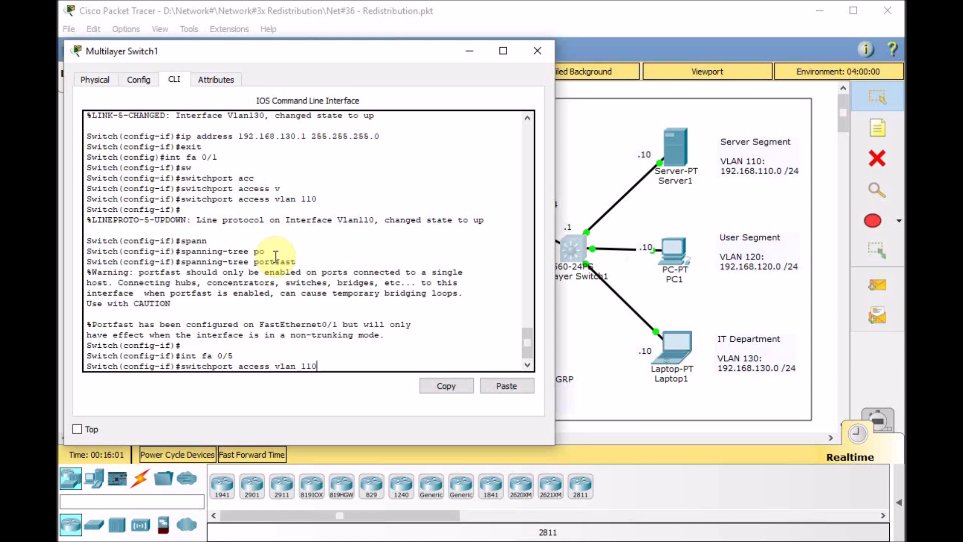
type("20")
key("Return")
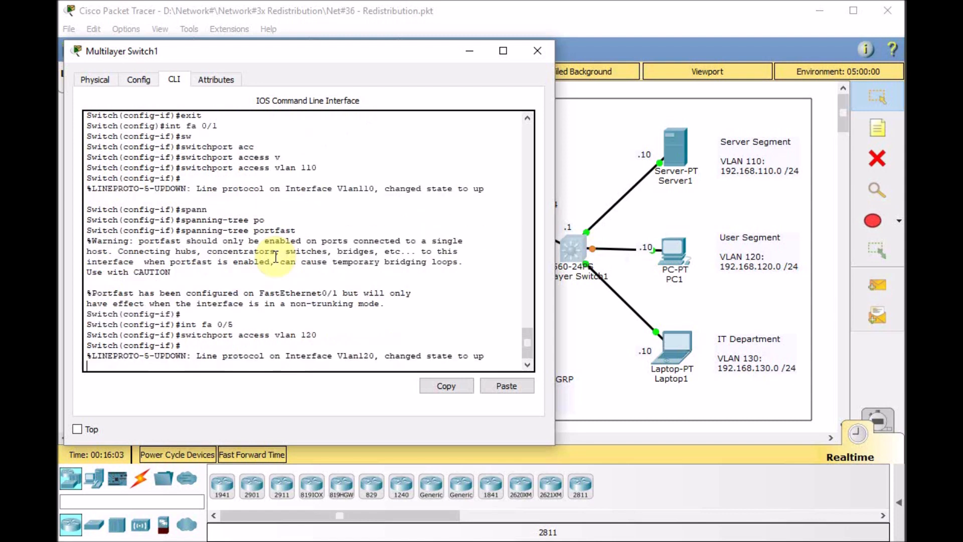
Enable spanning-tree PortFast on FastEthernet 0/5
key("Up")
key("Up")
key("Up")
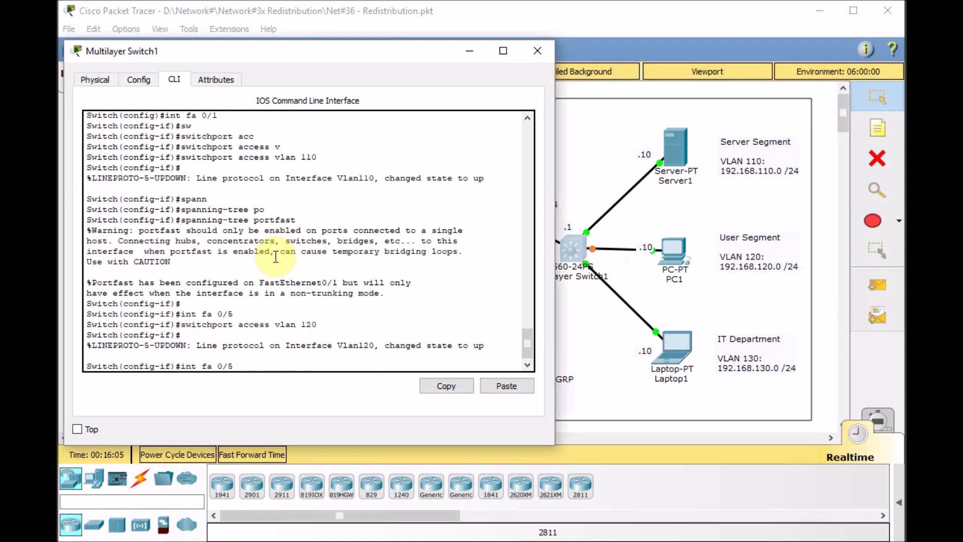
key("Return")
key("Return")
Assign port FastEthernet 0/10 to access VLAN 130
key("Up")
key("Up")
key("Up")
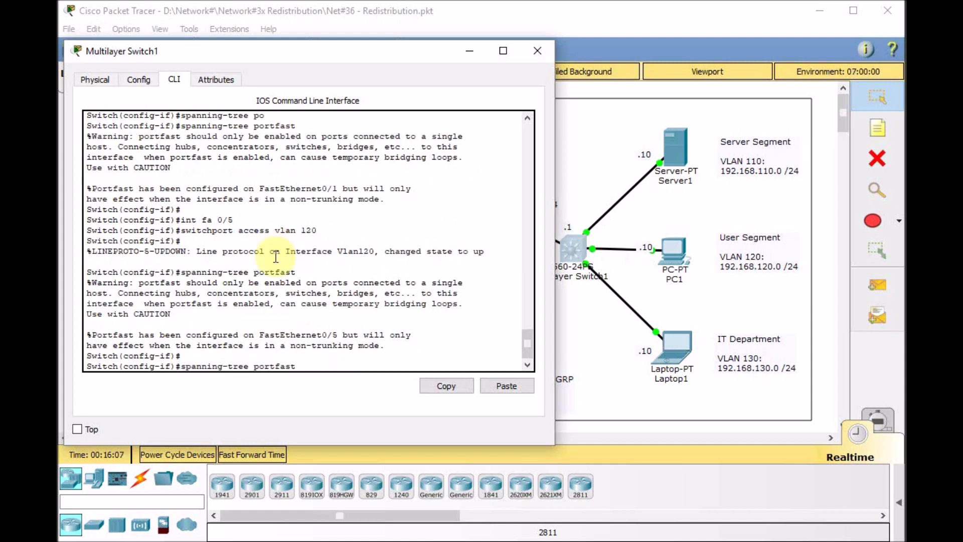
type("1")
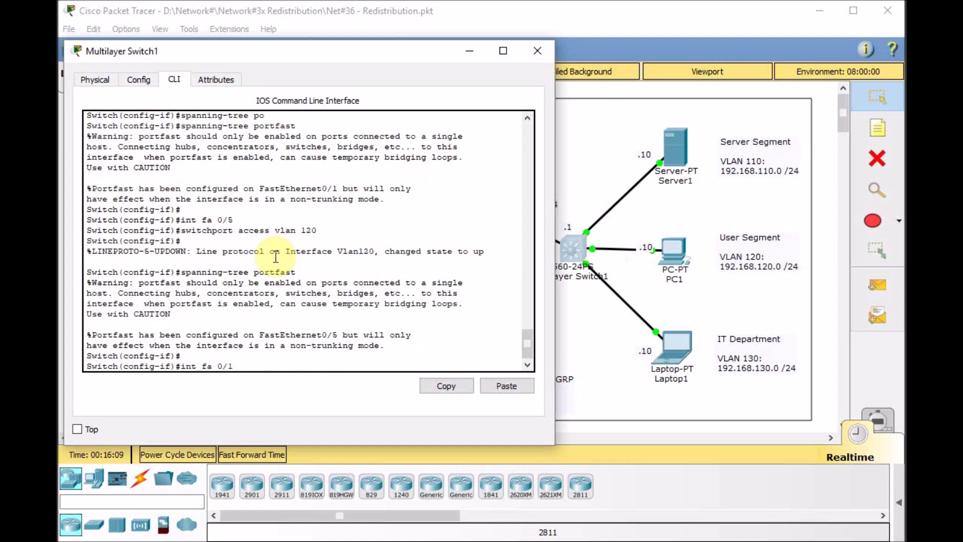
type("0")
key("Return")
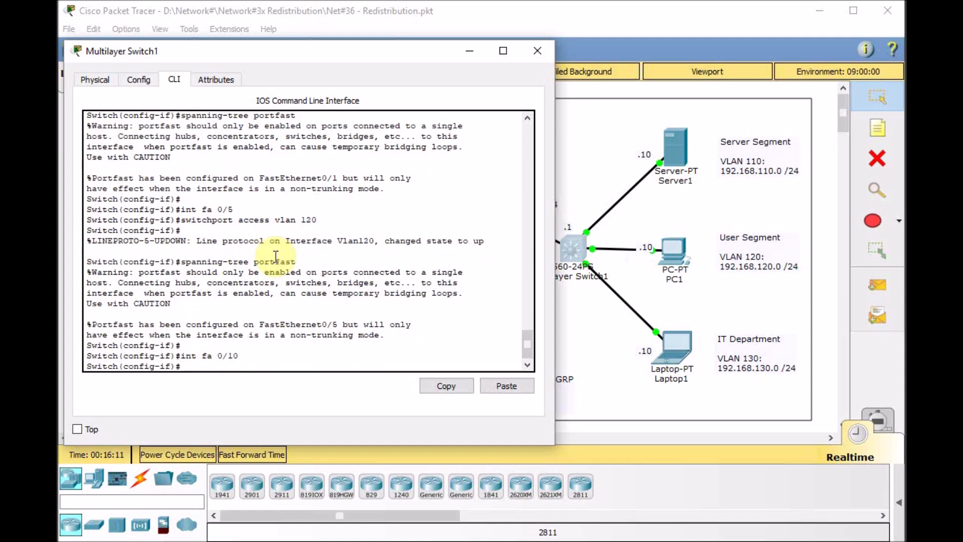
type("sw")
key("Tab")
type("acc")
key("Tab")
type("v")
key("Tab")
type("130")
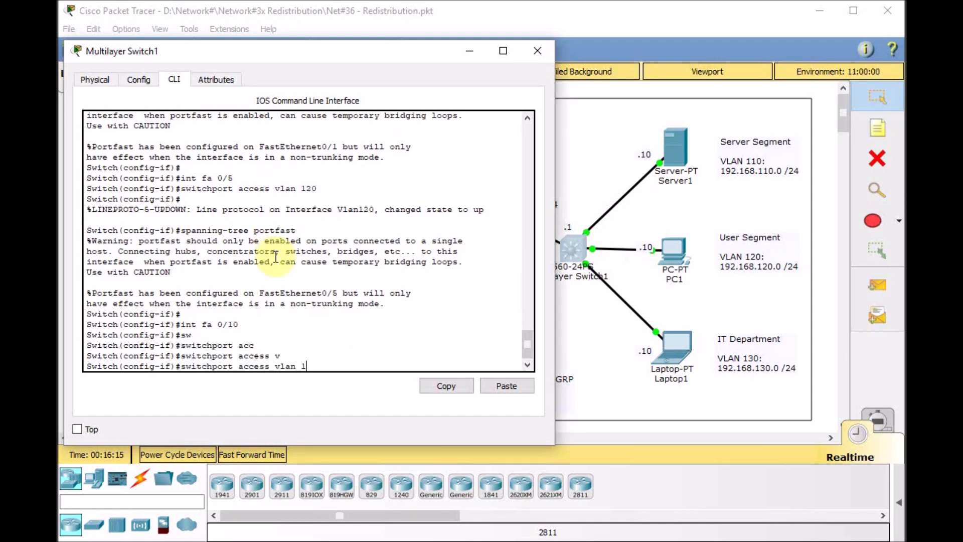
key("Return")
key("Return")
Enable spanning-tree PortFast on FastEthernet 0/10 and return to global configuration mode
type("spann")
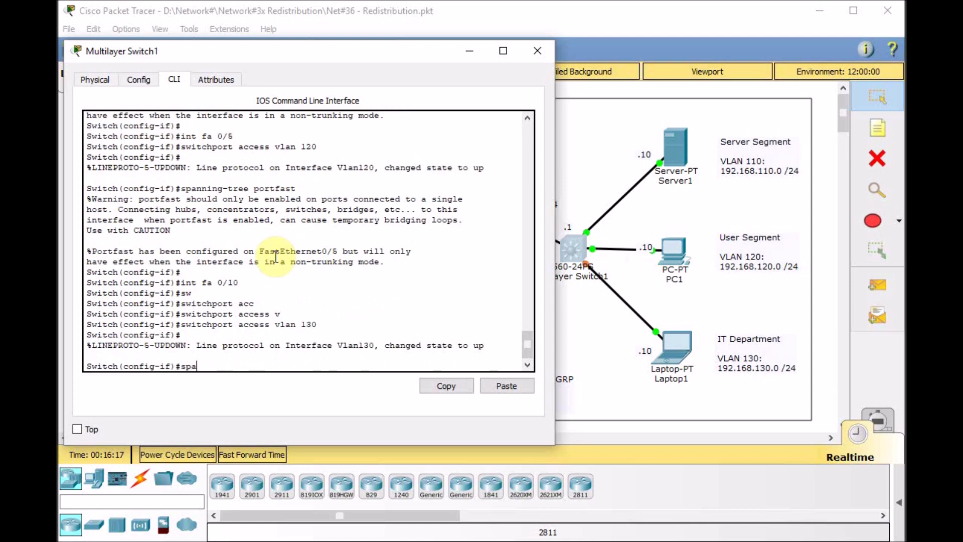
key("Tab")
type("po")
key("Tab")
key("Return")
key("Return")
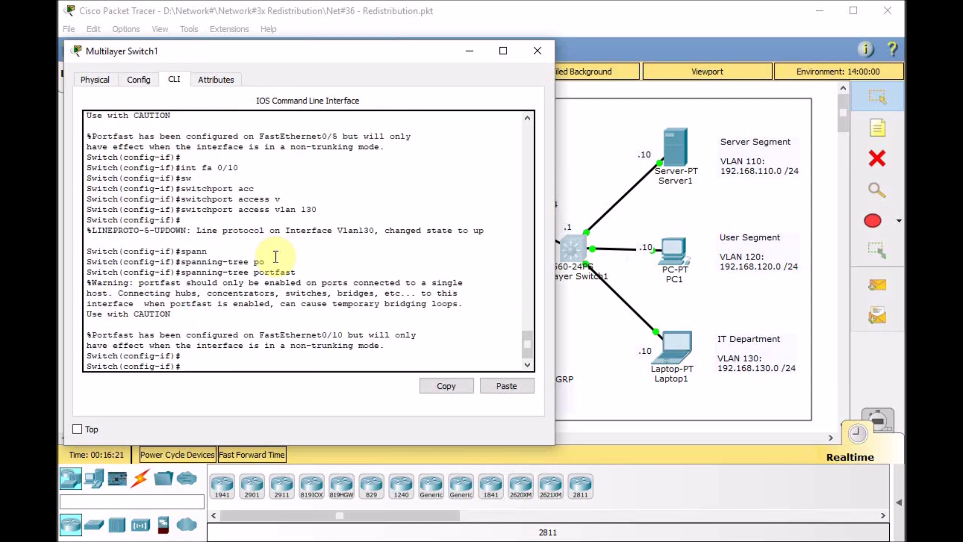
type("exi")
key("Return")
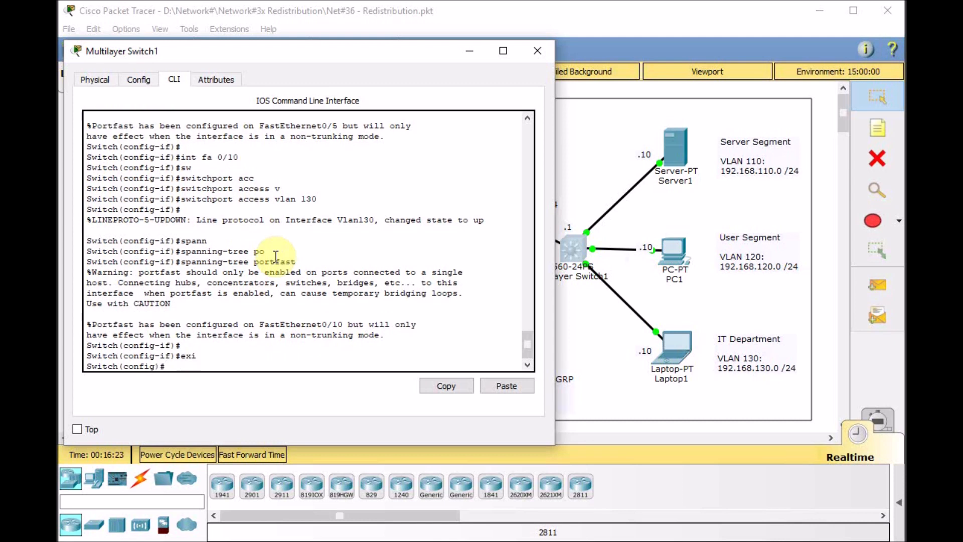
Enable IP routing on Multilayer Switch1 and close its configuration window
key("Tab")
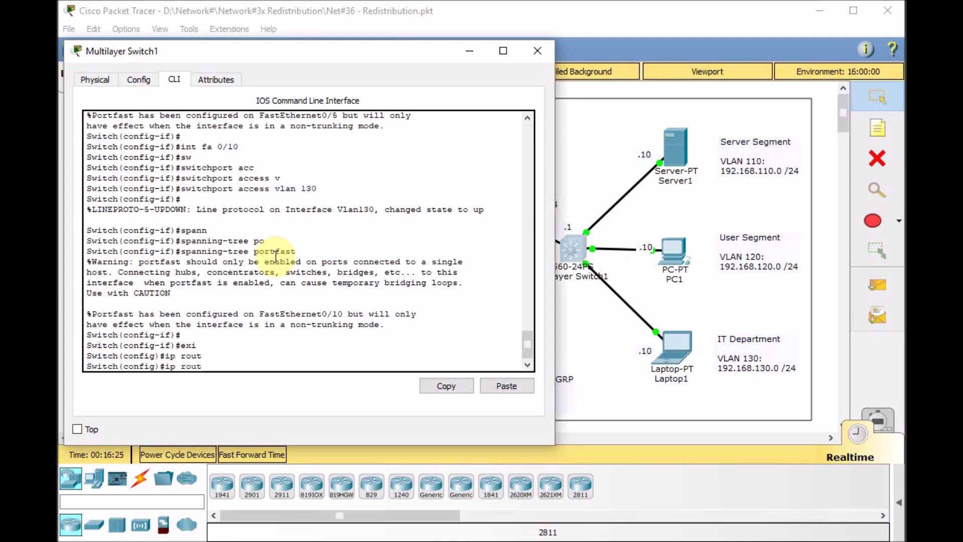
type("ing")
key("Return")
key("Return")
key("Return")
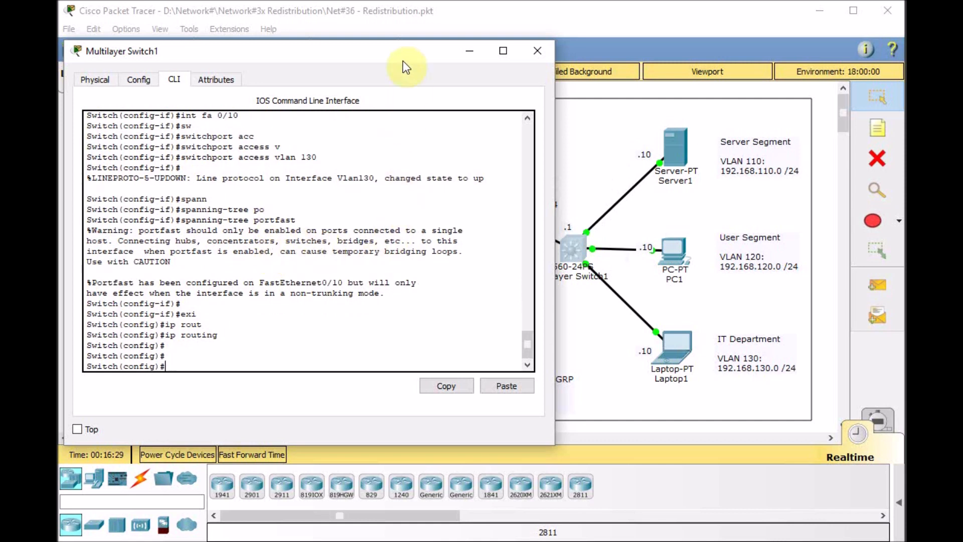
left_click(537, 50)
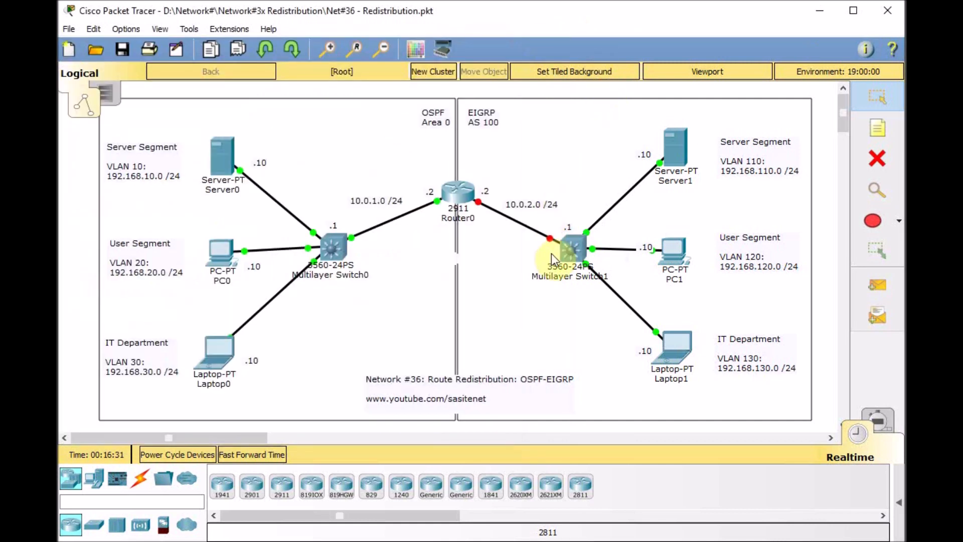
mouse_move(553, 244)
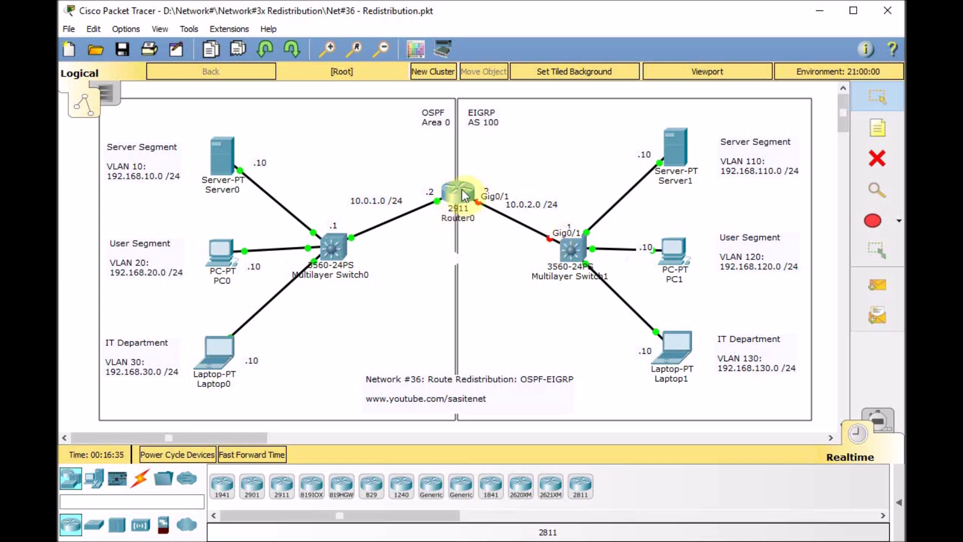
Convert GigabitEthernet 0/1 on Multilayer Switch1 into a routed port by disabling switchport mode
left_click(574, 247)
type("int g0/1")
key("Return")
type("no sw")
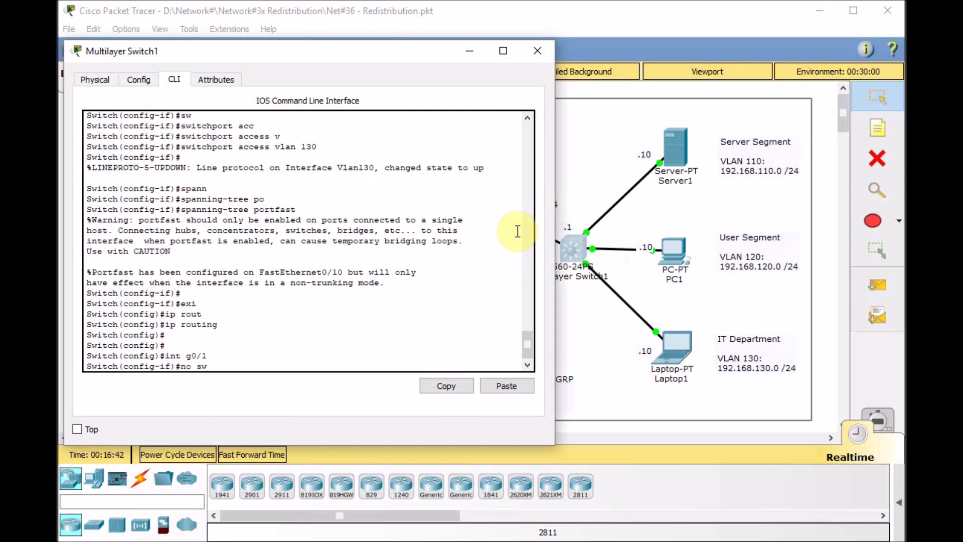
key("Tab")
key("Return")
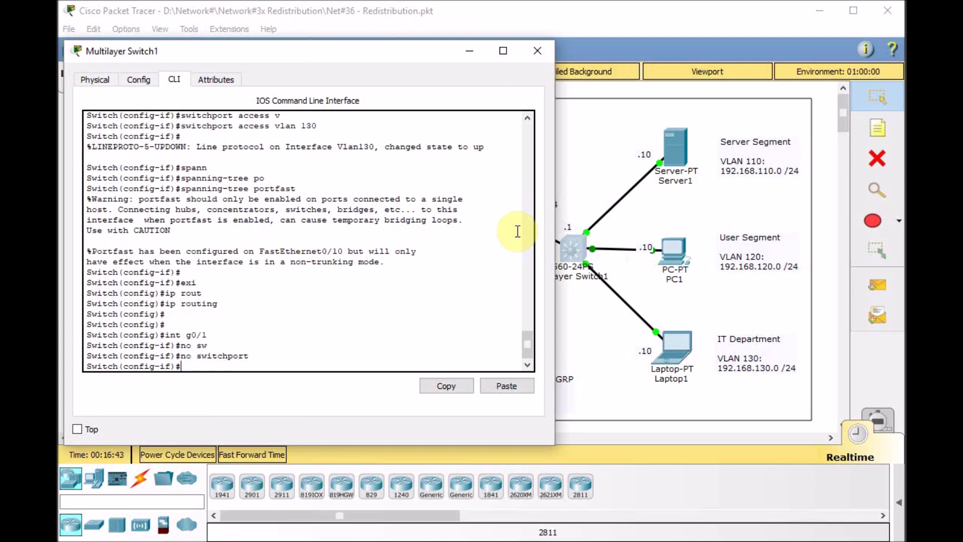
Assign IP address 10.0.2.1 255.255.255.0 to GigabitEthernet 0/1 and bring the interface up with no shutdown
type("ip add")
key("Tab")
type("10.")
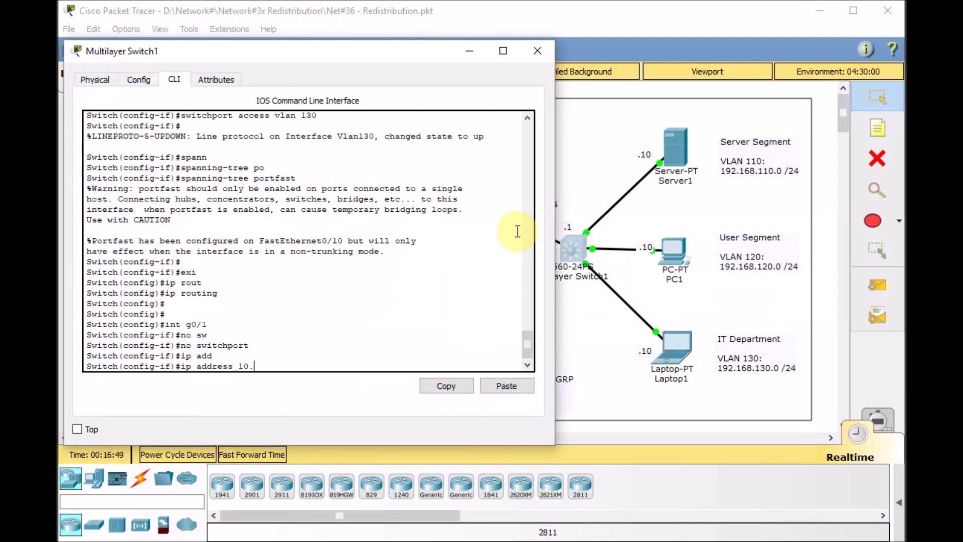
type("0.2.1 255.255.255.0")
key("Return")
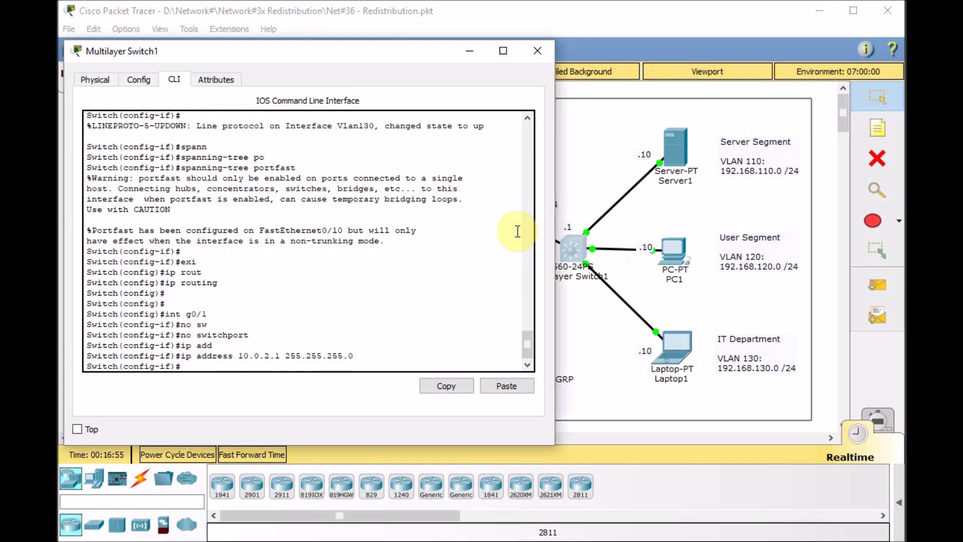
type("no sh")
key("Return")
key("Return")
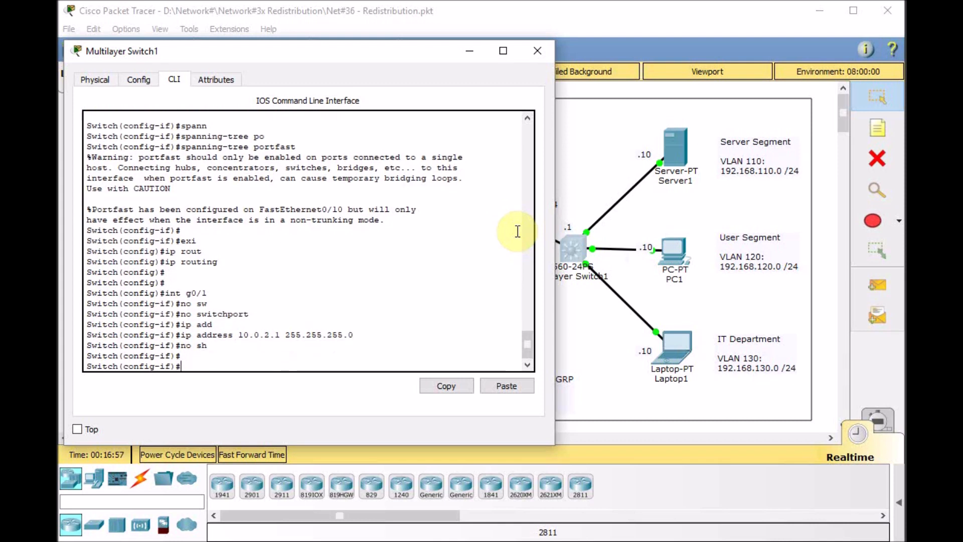
Display the switch's brief IP interface summary and check GigabitEthernet 0/1 and VLANs 110, 120 and 130
type("do sh ip int brie")
key("Return")
key("space")
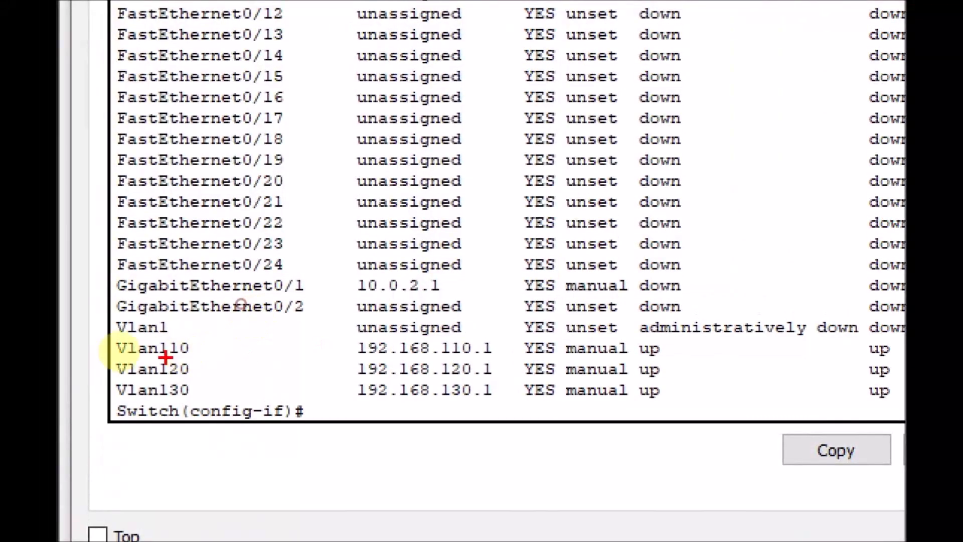
left_click(107, 355)
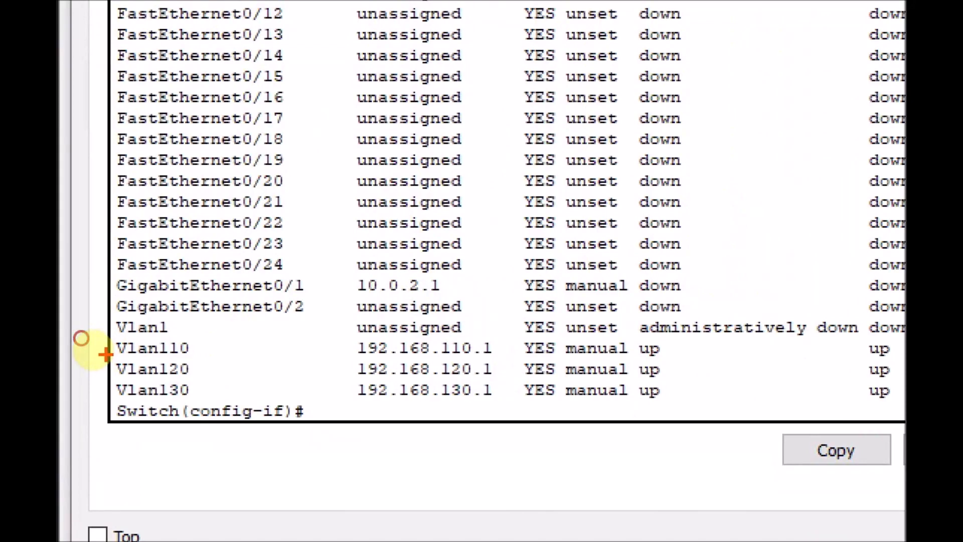
left_click_drag(866, 363, 615, 355)
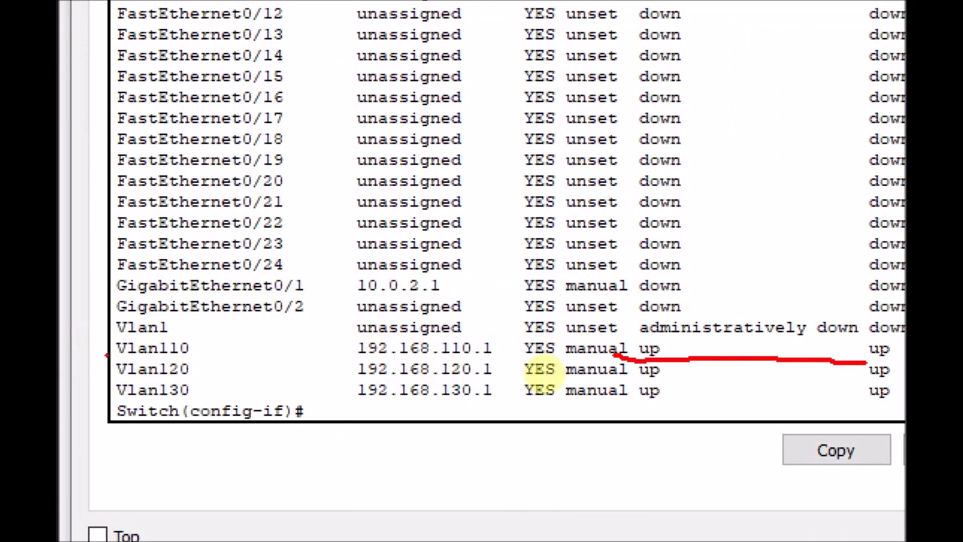
left_click_drag(900, 384, 630, 379)
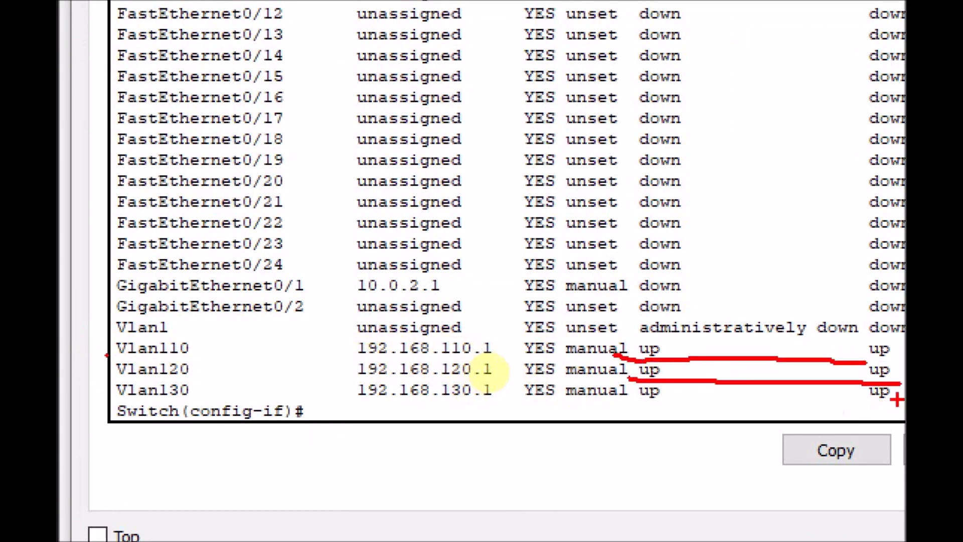
left_click_drag(900, 399, 630, 395)
mouse_move(359, 303)
left_mouse_down()
mouse_move(495, 304)
mouse_move(371, 267)
mouse_move(403, 296)
left_mouse_up()
key("Escape")
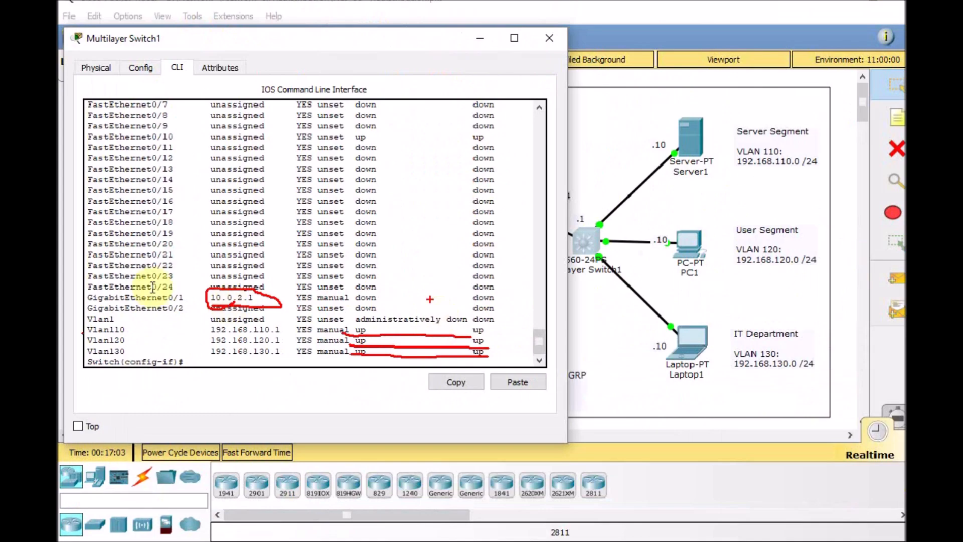
left_click(577, 87)
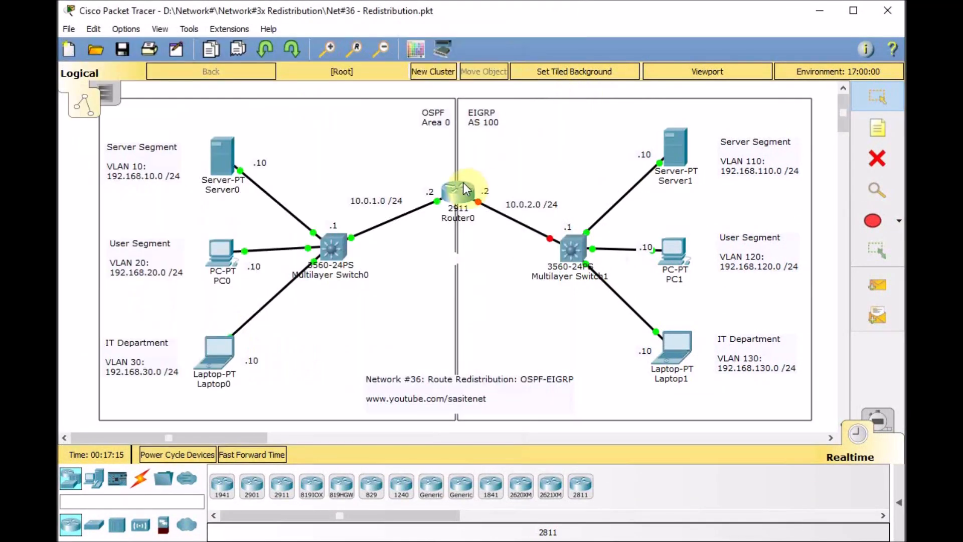
Enter configuration mode on Router0 and enable its GigabitEthernet 0/1 interface
left_click(477, 198)
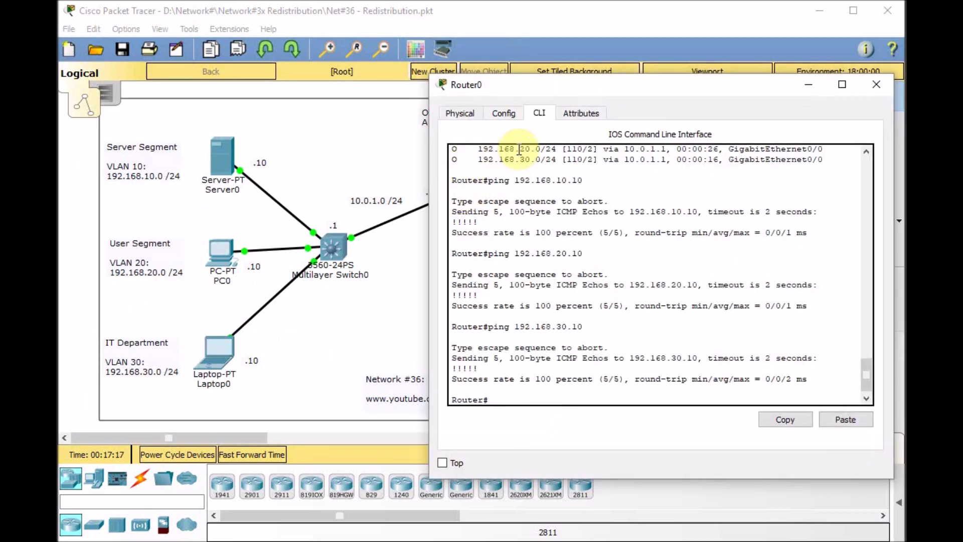
type("conf t")
key("Return")
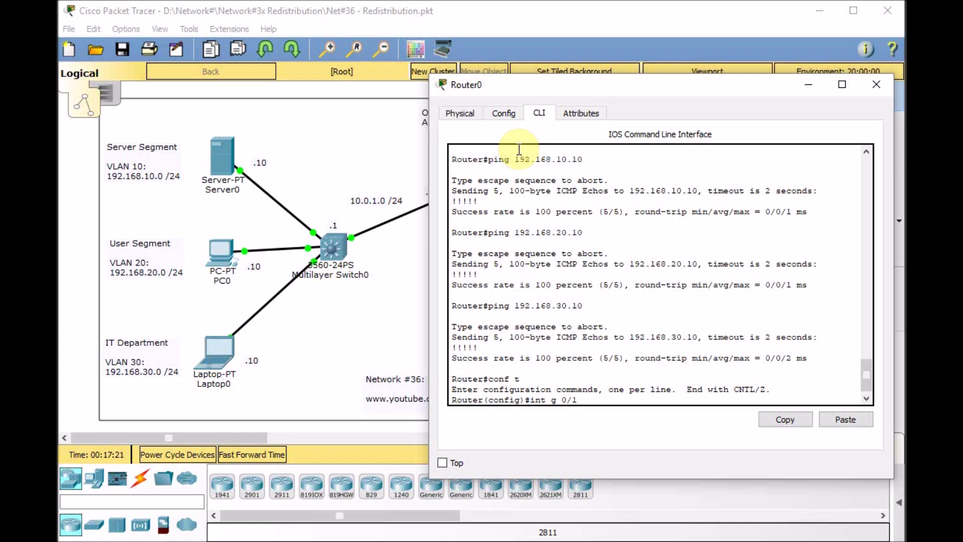
type("int g 0/1")
key("Return")
type("no sh")
key("Return")
Assign IP address 10.0.2.2 255.255.255.0 to Router0's GigabitEthernet 0/1
type("ip add")
key("Tab")
type("10.")
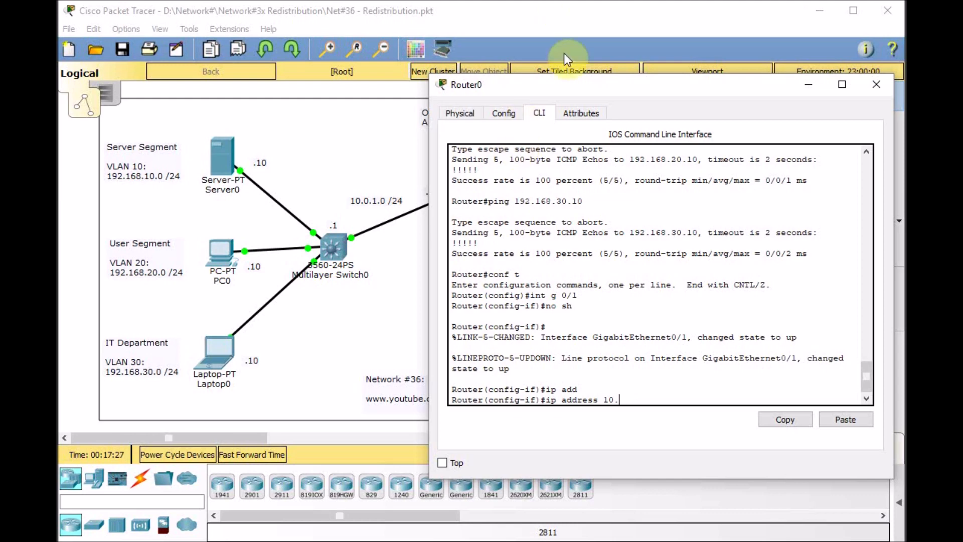
left_click_drag(582, 85, 284, 54)
type("2 255.255.255.0")
key("Return")
key("Return")
Display Router0's brief IP interface summary and ping 10.0.2.1 to test the link to Multilayer Switch1
type("do sh ip int brie")
key("Return")
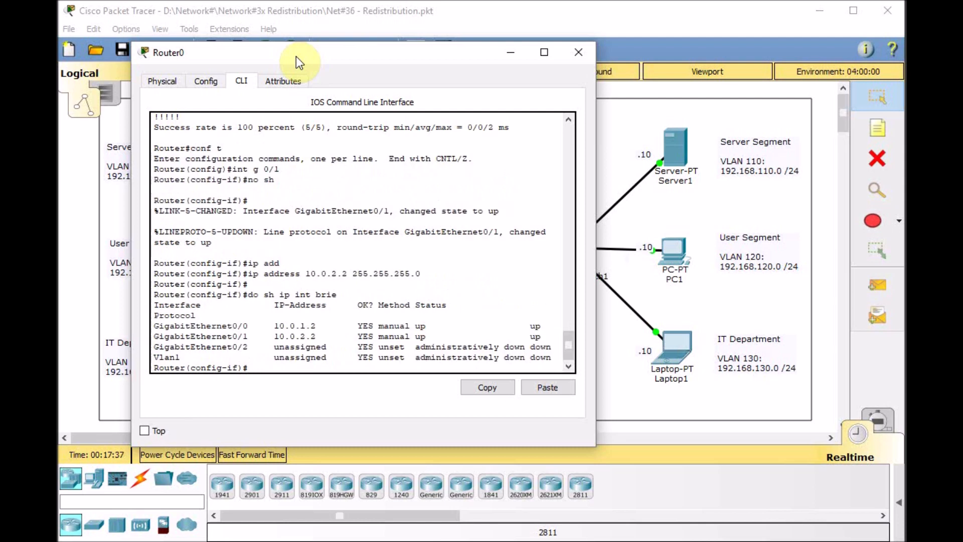
type("do ping 10.0.2.1")
key("Return")
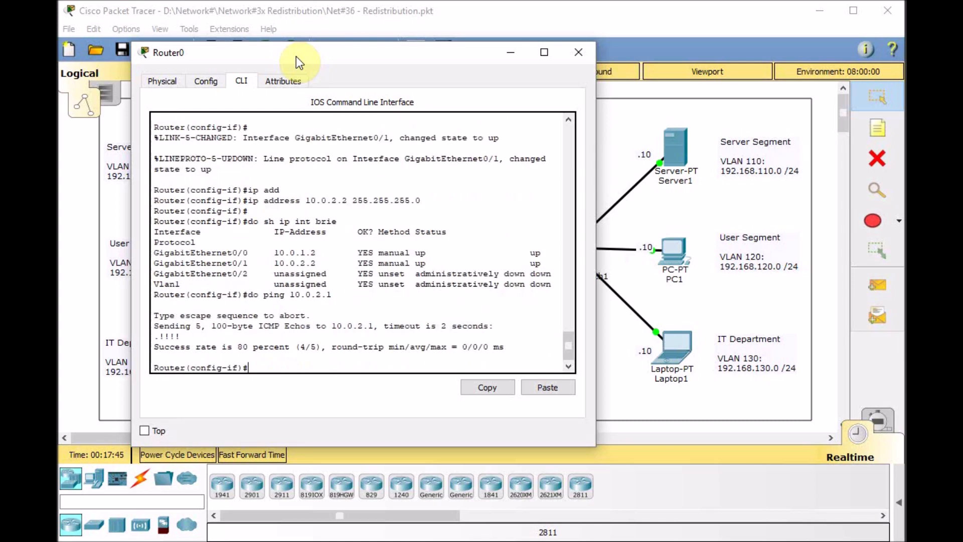
Leave interface configuration, start EIGRP AS 100 on Router0 and disable automatic summarization
type("exit")
key("Return")
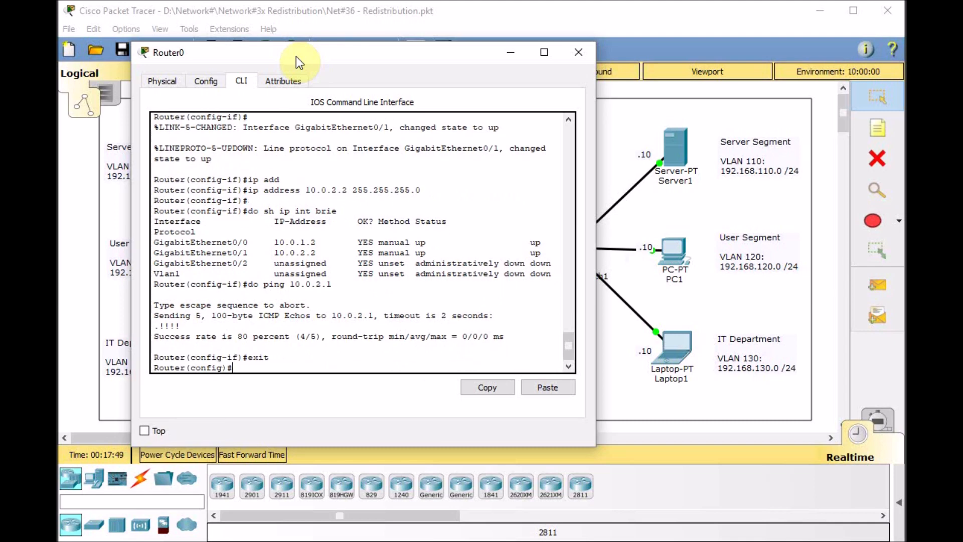
left_click_drag(392, 58, 366, 65)
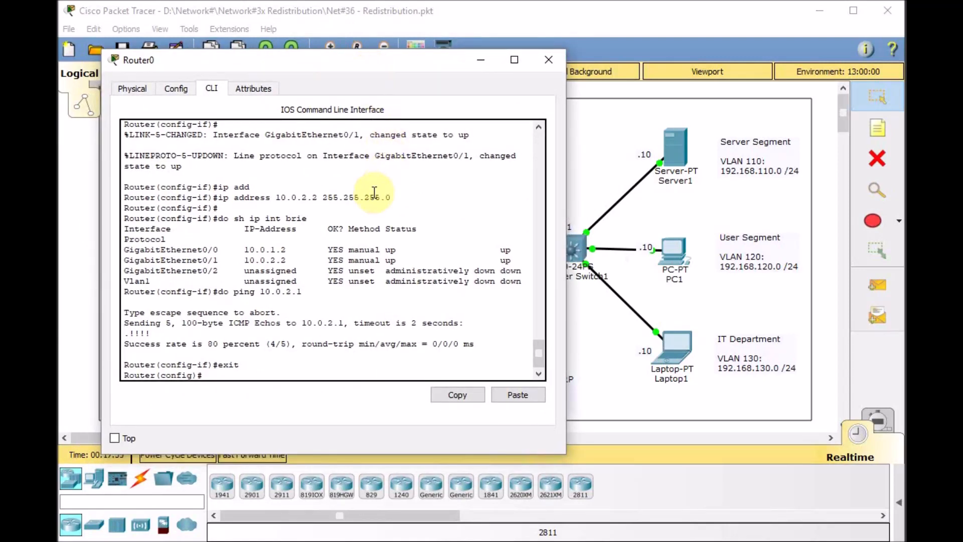
type("router")
key("Tab")
type("ei")
key("Tab")
type("100")
key("Return")
type("no au")
key("Tab")
key("Return")
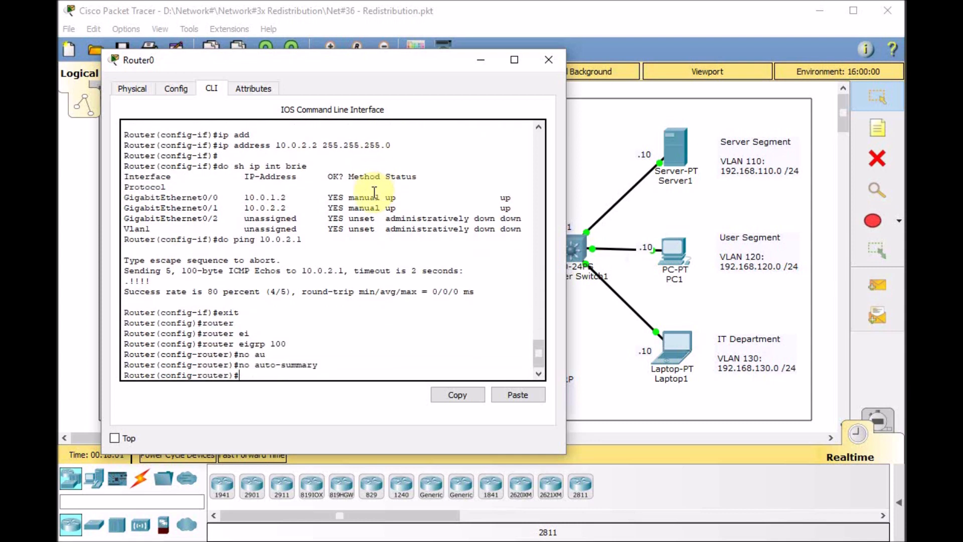
Advertise network 10.0.2.0 with wildcard mask 0.0.0.255 in Router0's EIGRP process
type("net")
key("Tab")
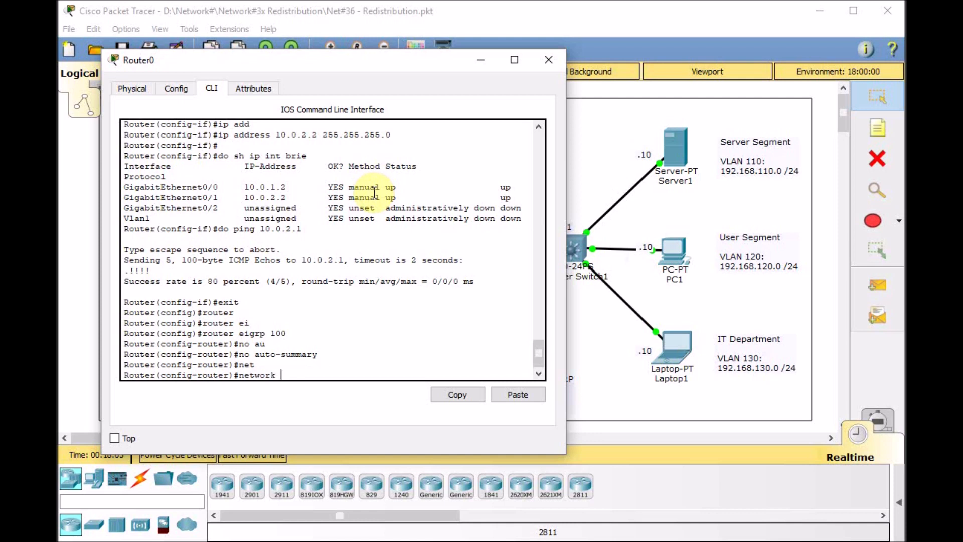
type("10.0.2.0 0.0.0.255")
key("Return")
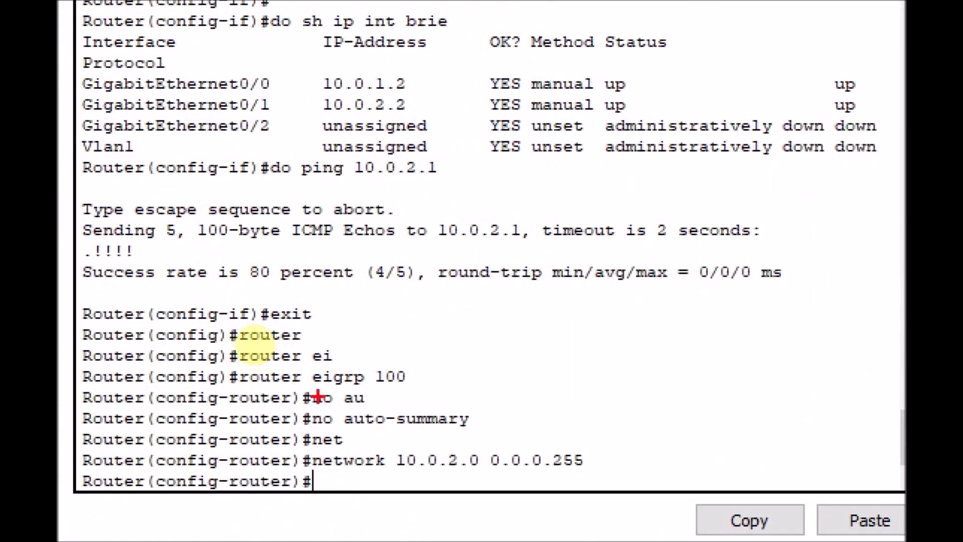
left_click_drag(295, 474, 416, 480)
mouse_move(296, 386)
left_mouse_down()
mouse_move(428, 383)
mouse_move(312, 357)
mouse_move(303, 385)
left_mouse_up()
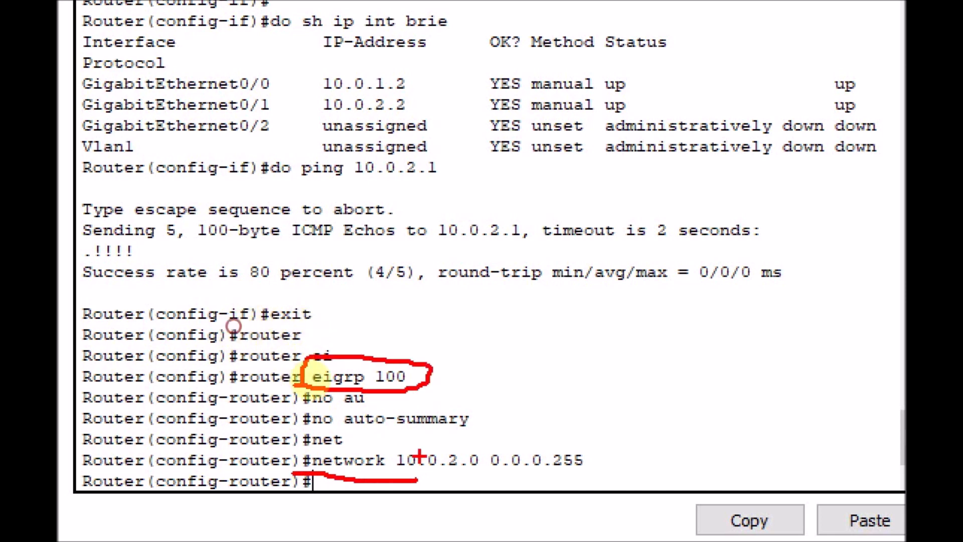
mouse_move(420, 120)
left_mouse_down()
mouse_move(319, 98)
mouse_move(417, 115)
left_mouse_up()
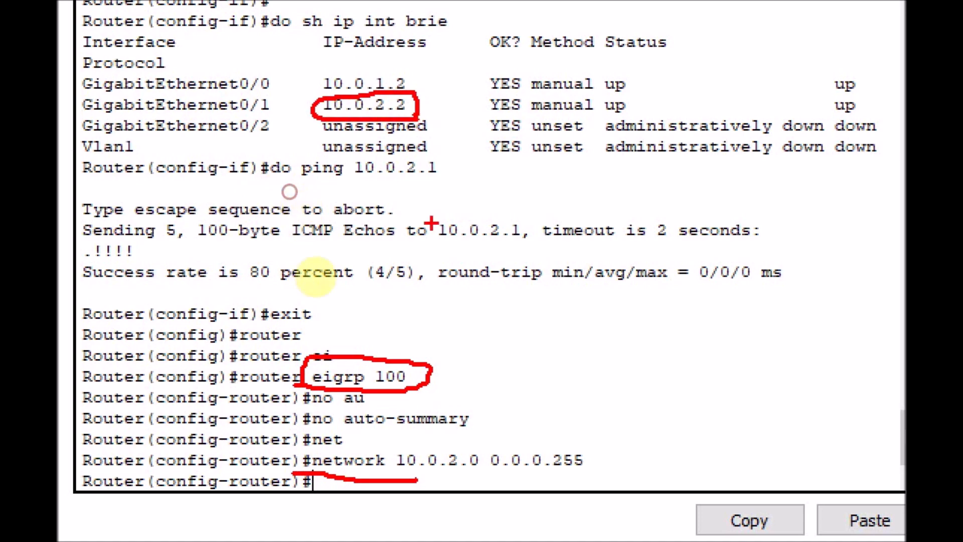
mouse_move(477, 478)
left_mouse_down()
mouse_move(397, 473)
mouse_move(475, 433)
mouse_move(470, 481)
left_mouse_up()
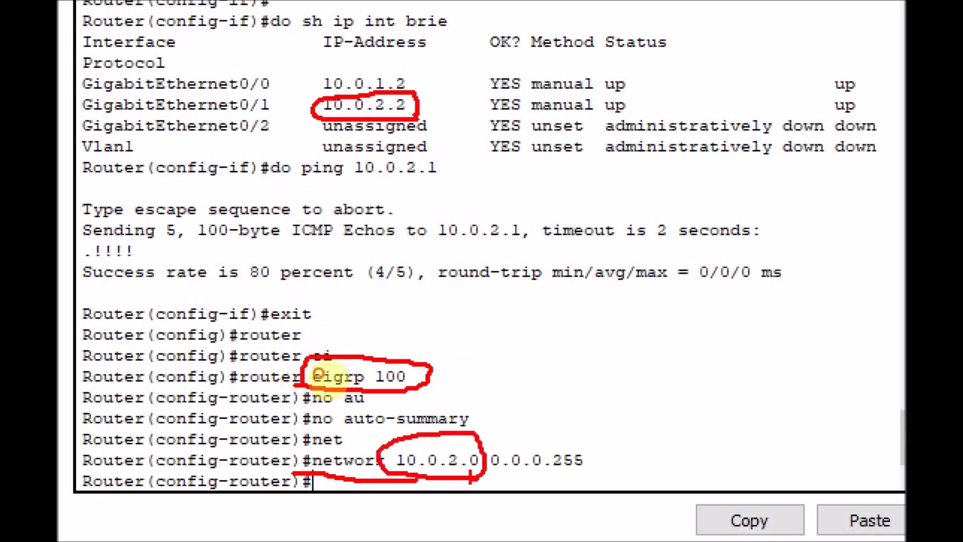
key("Escape")
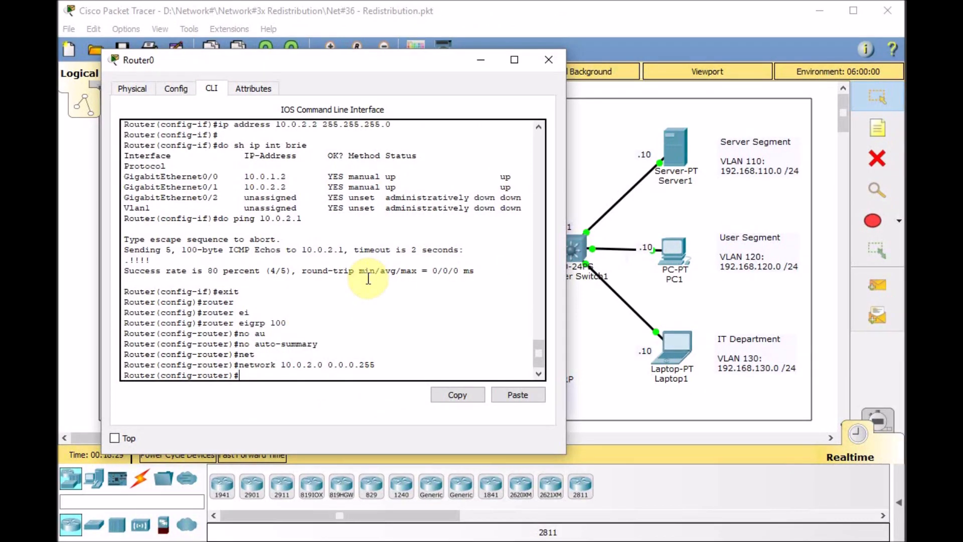
Exit configuration mode on Router0, display its IP routing table and close the device window
key("ctrl+z")
key("Return")
key("Return")
key("Return")
type("sh ip route")
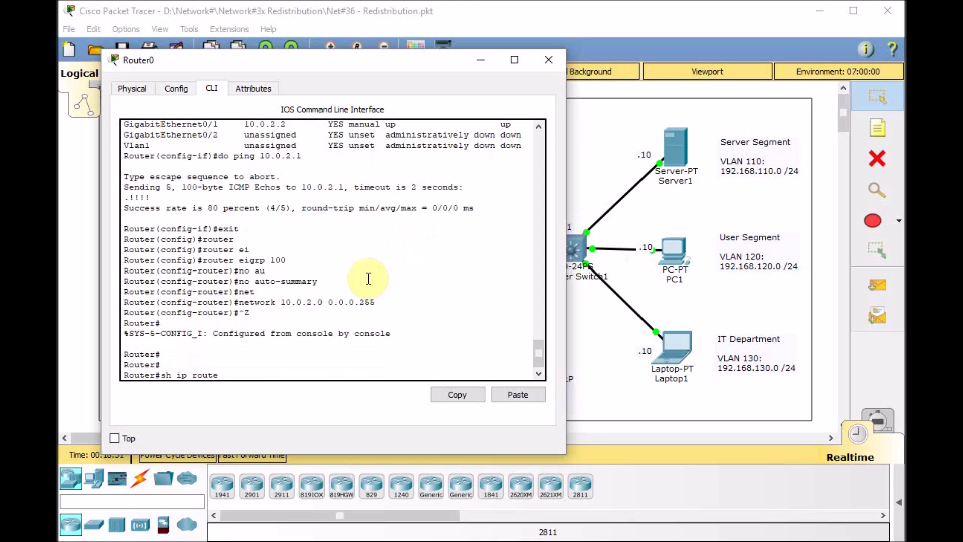
key("Return")
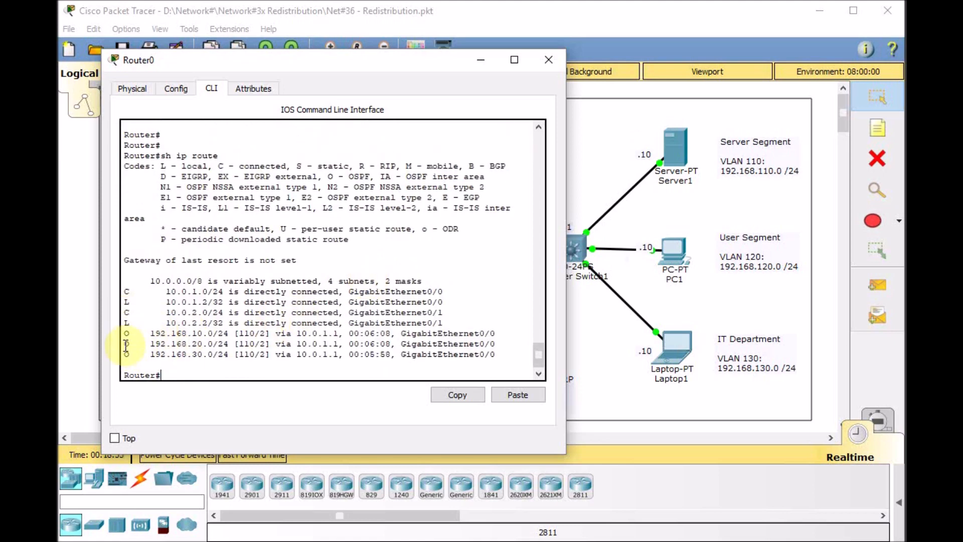
left_click(592, 89)
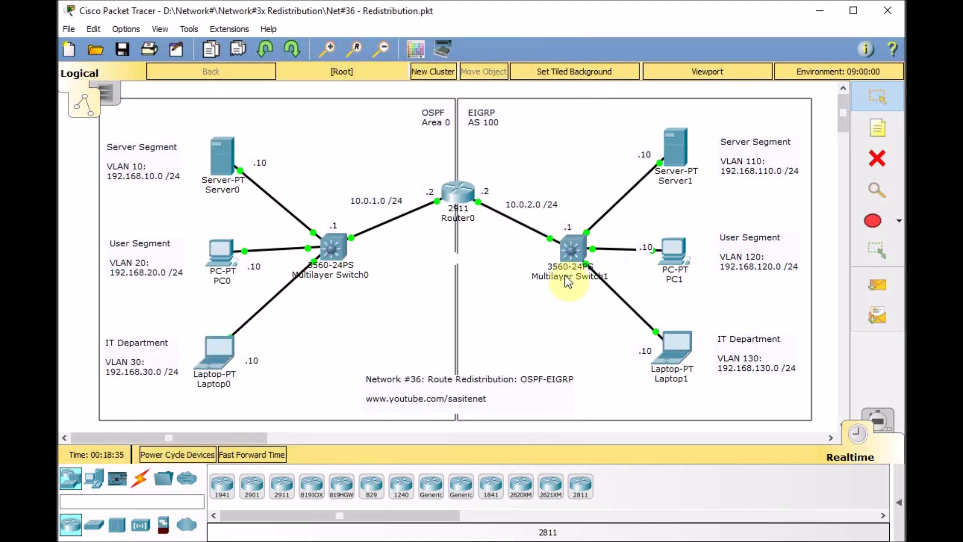
Reopen Multilayer Switch1's command line and return from interface to global configuration mode
left_click(560, 242)
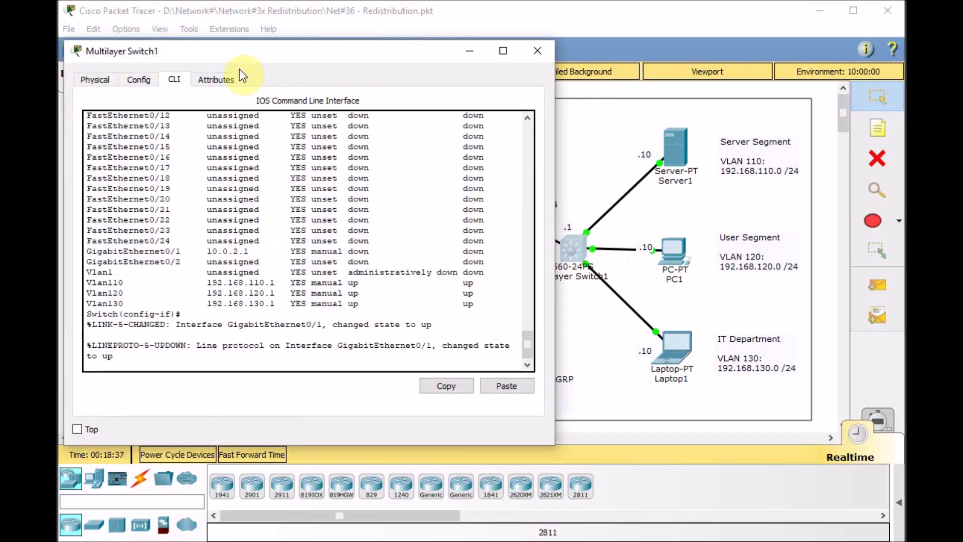
key("Return")
key("Return")
key("Return")
type("exit")
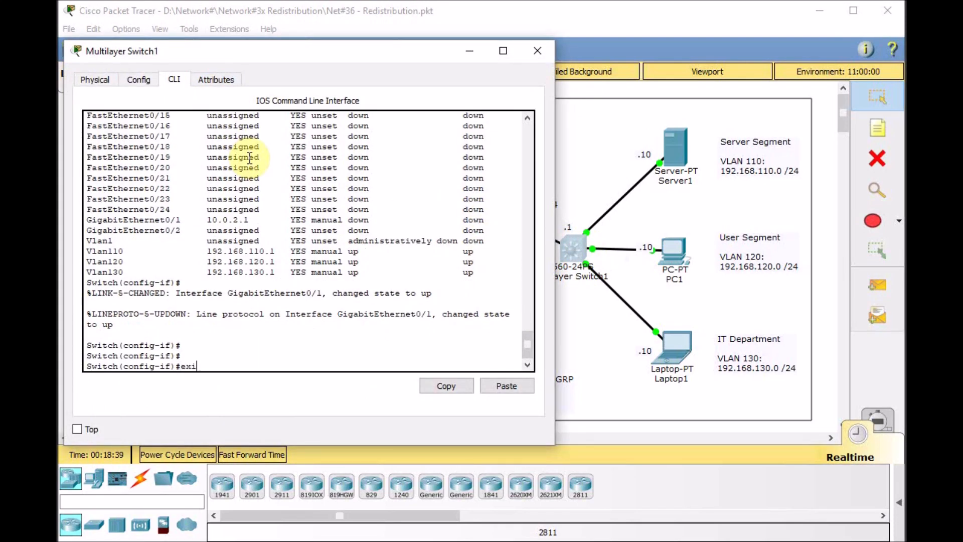
key("Return")
key("Return")
Start EIGRP AS 100 on Multilayer Switch1 and disable automatic summarization
type("ei")
key("Tab")
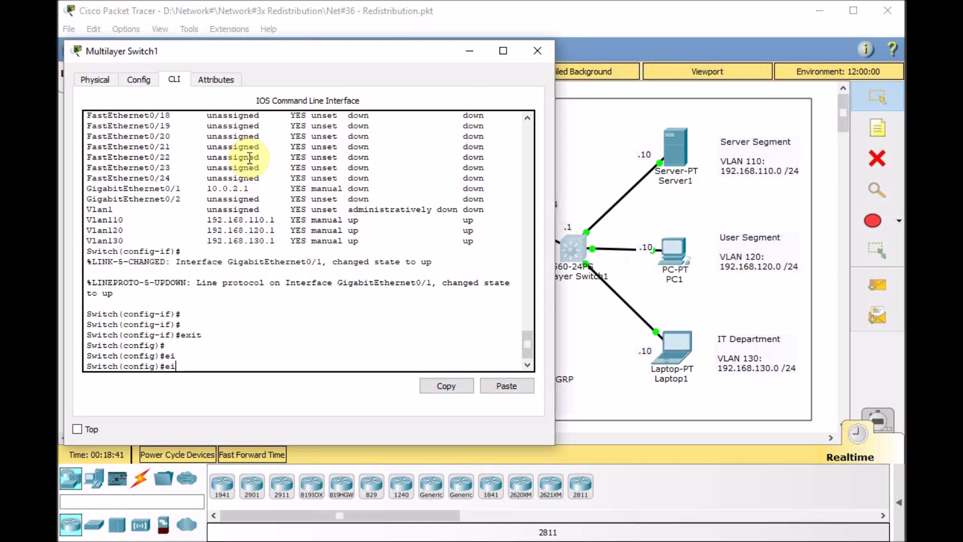
type("router")
key("Tab")
type("ei")
key("Tab")
type("100")
key("Return")
type("no ")
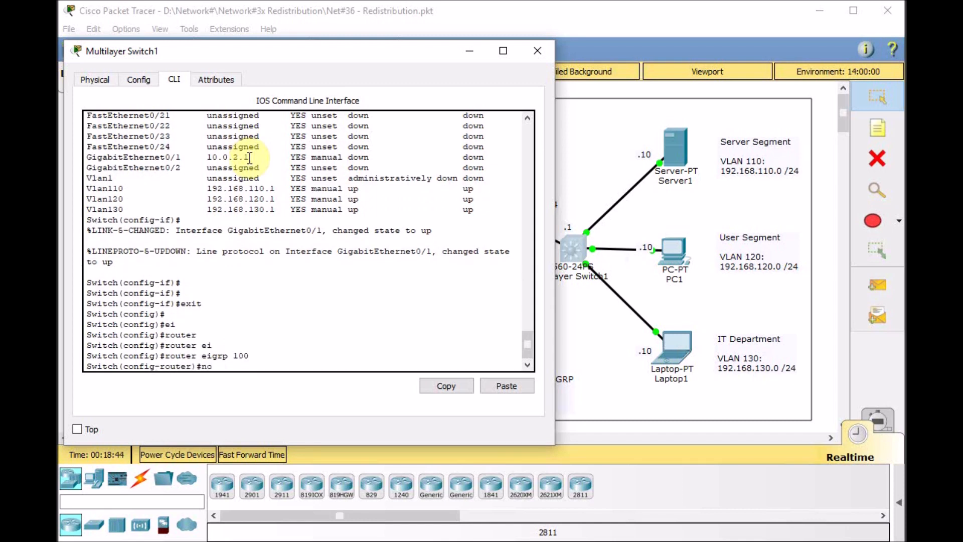
type("au")
key("Tab")
key("Return")
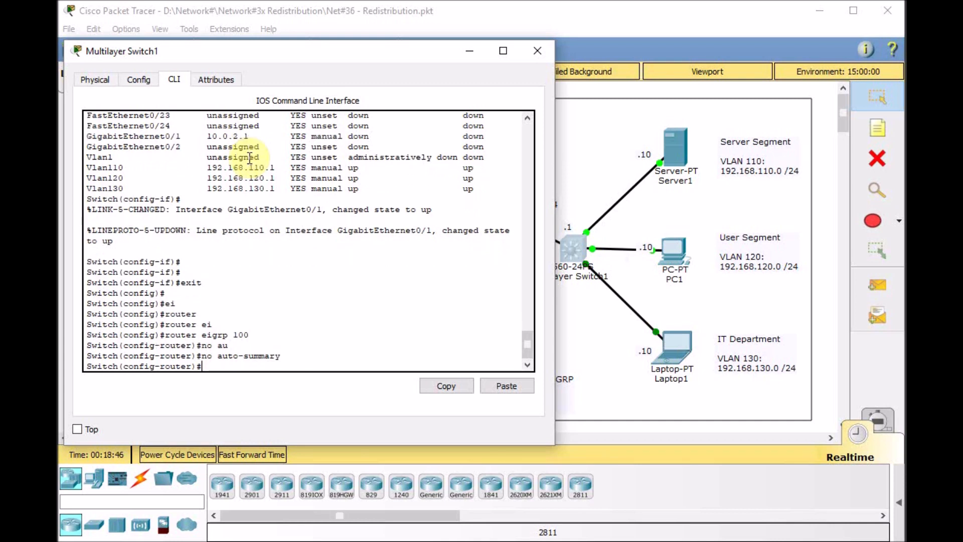
Advertise network 10.0.2.0 with wildcard mask 0.0.0.255 in Multilayer Switch1's EIGRP process
type("net")
key("Tab")
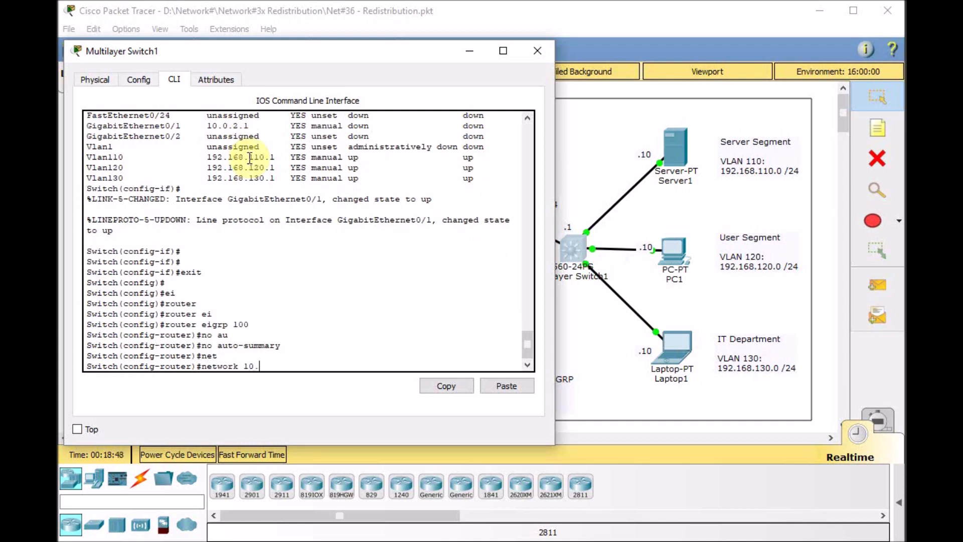
type("10.0.2.0 0.0.0.255")
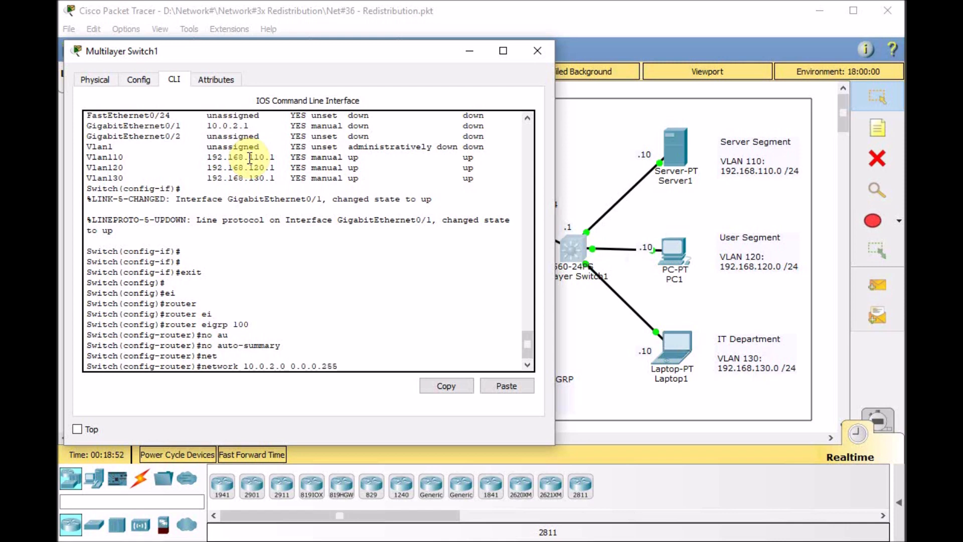
key("Return")
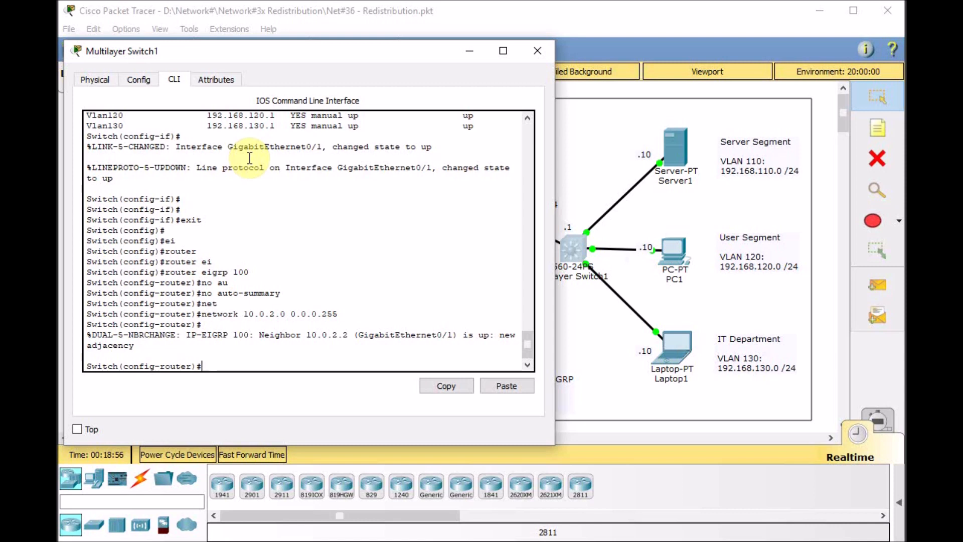
Advertise network 192.168.0.0 with wildcard mask 0.0.255.255 in Multilayer Switch1's EIGRP process
type("net")
key("Tab")
type("192.168.")
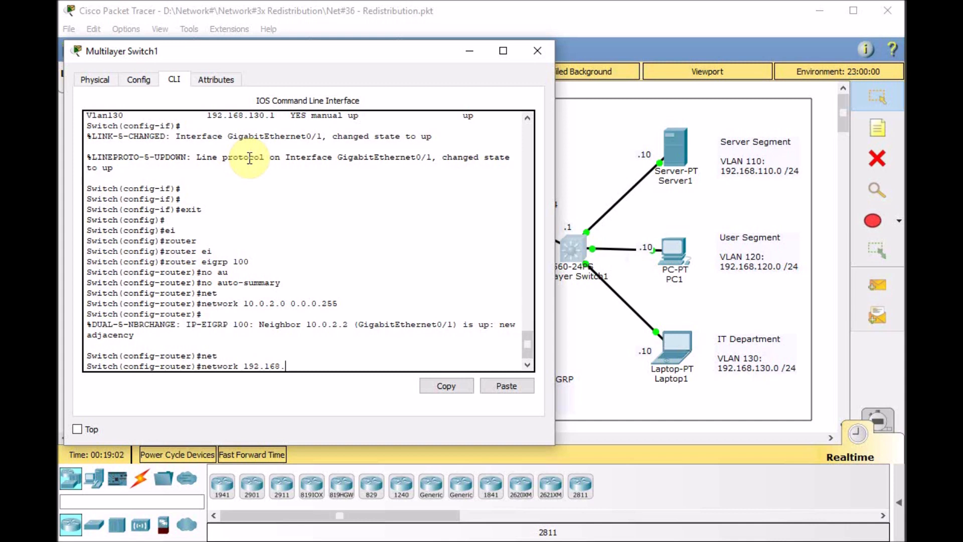
type("0.0 0.0.255.255")
key("Return")
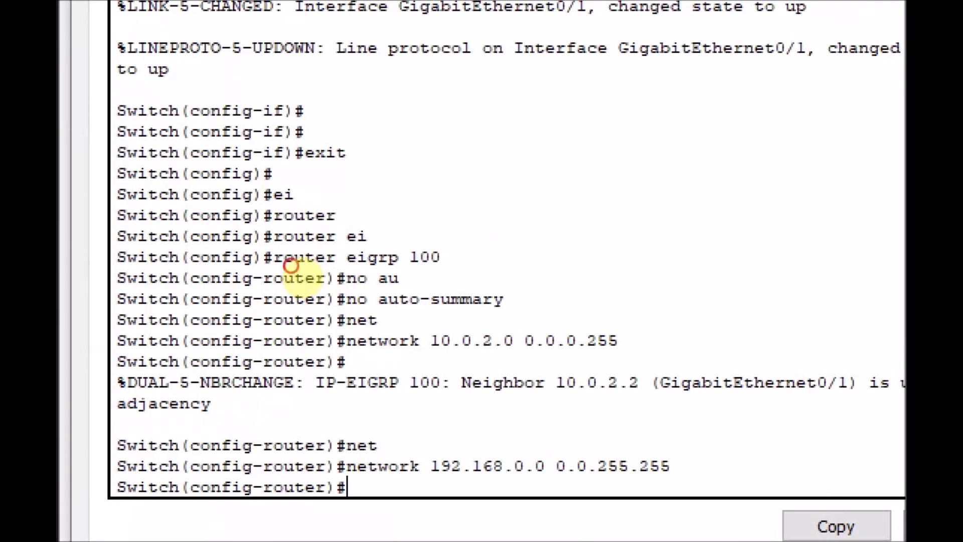
left_click_drag(263, 269, 447, 269)
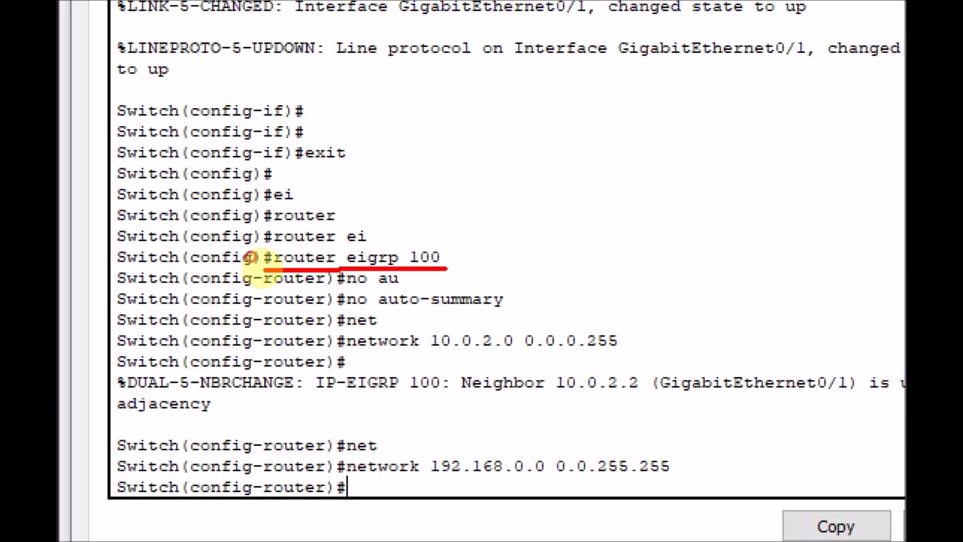
left_click_drag(345, 311, 522, 308)
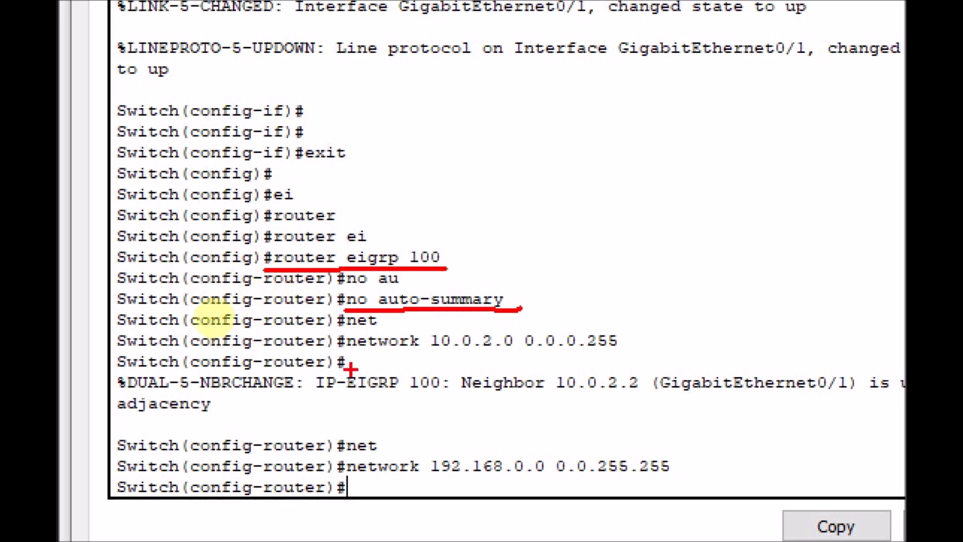
mouse_move(334, 347)
left_mouse_down()
mouse_move(343, 357)
mouse_move(624, 353)
mouse_move(577, 327)
mouse_move(332, 341)
mouse_move(327, 357)
left_mouse_up()
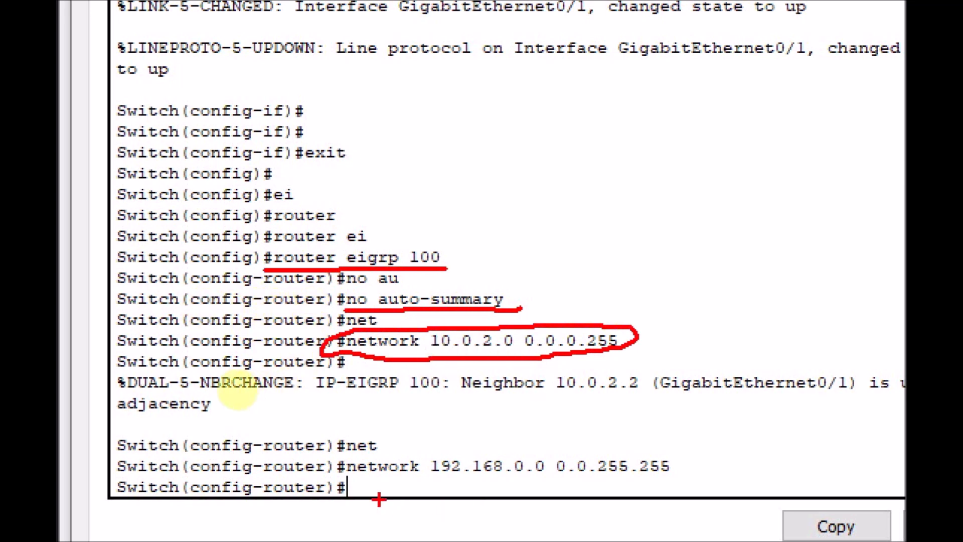
mouse_move(329, 473)
left_mouse_down()
mouse_move(526, 480)
mouse_move(707, 449)
mouse_move(406, 433)
mouse_move(335, 469)
left_mouse_up()
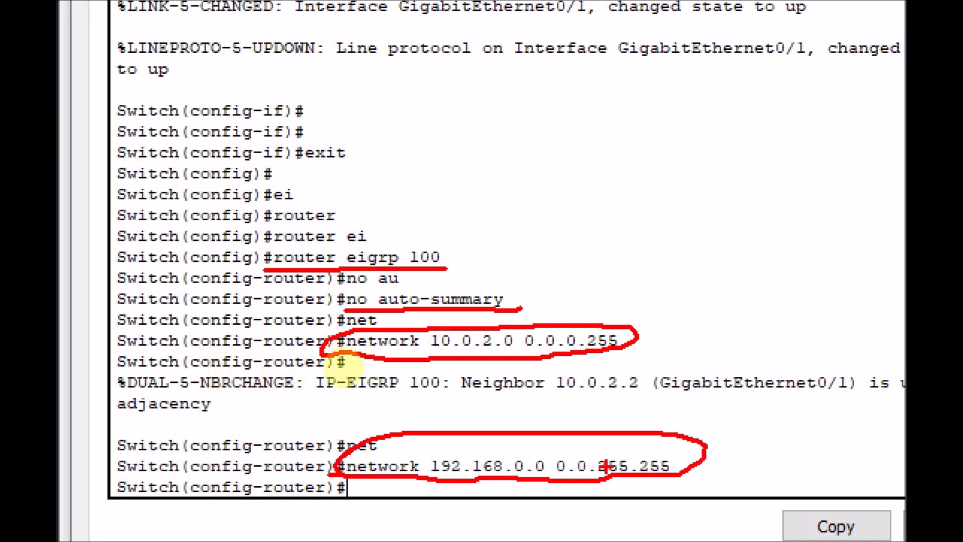
left_click_drag(593, 451, 595, 496)
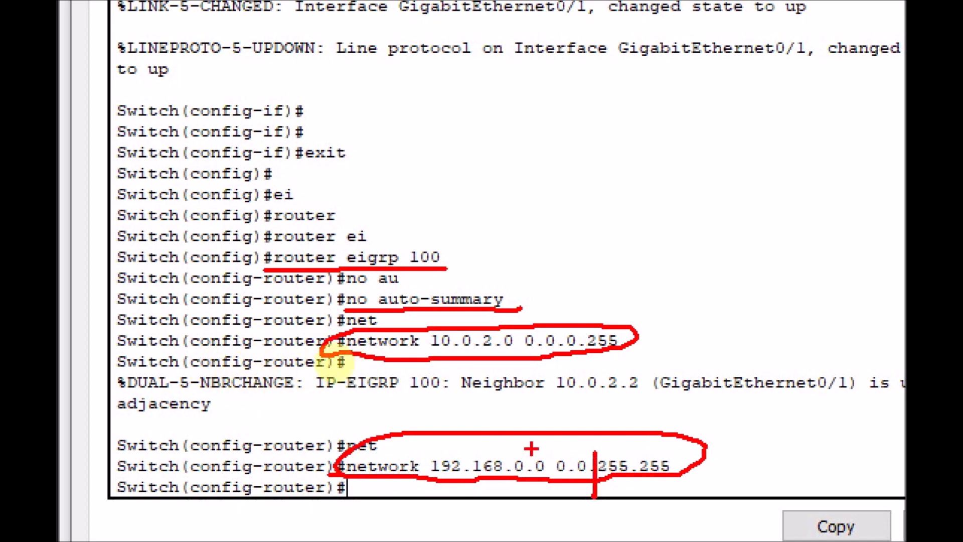
key("Escape")
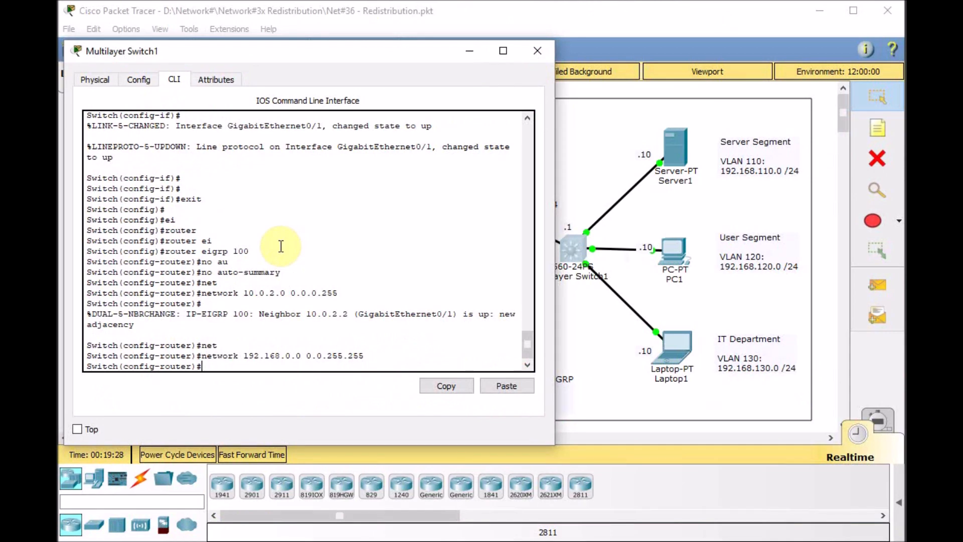
Exit configuration mode on Multilayer Switch1, display its IP routing table and return to the network topology
key("ctrl+z")
key("Return")
key("Return")
type("sh ip route")
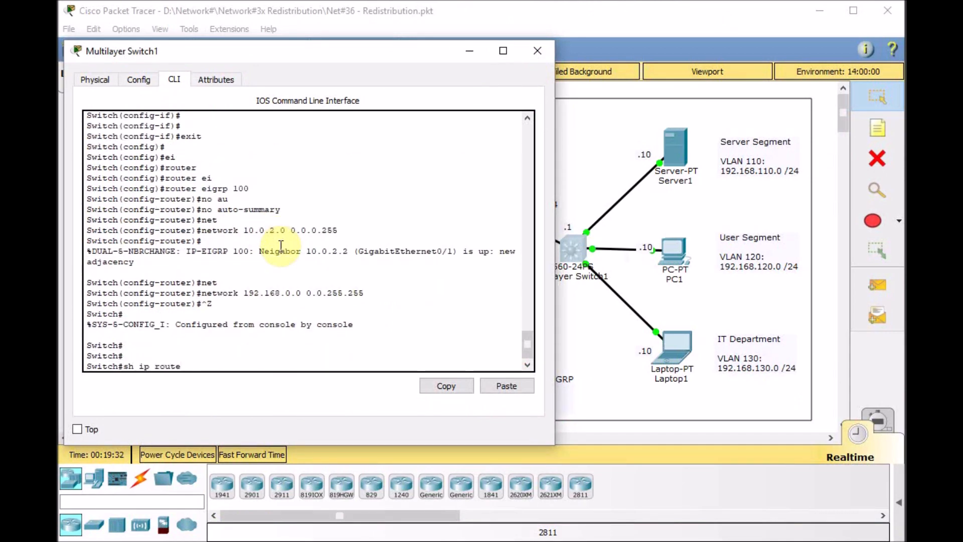
key("Return")
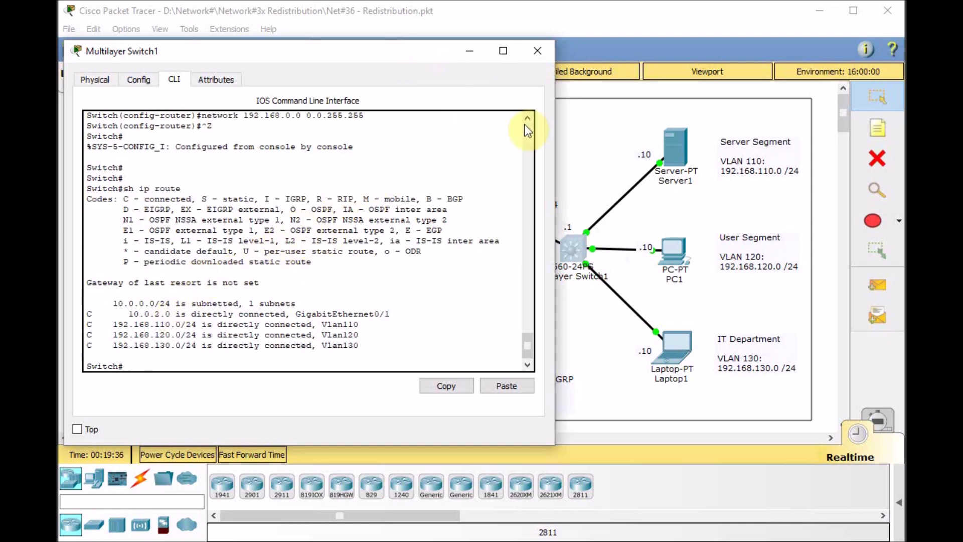
left_click(567, 89)
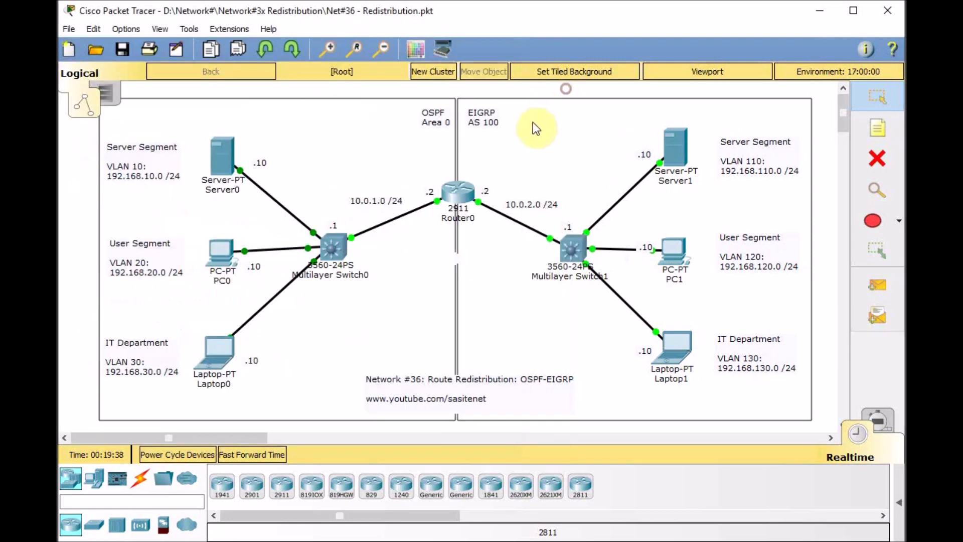
Reopen Router0's command line and display its IP routing table again
left_click(460, 191)
key("Return")
key("Return")
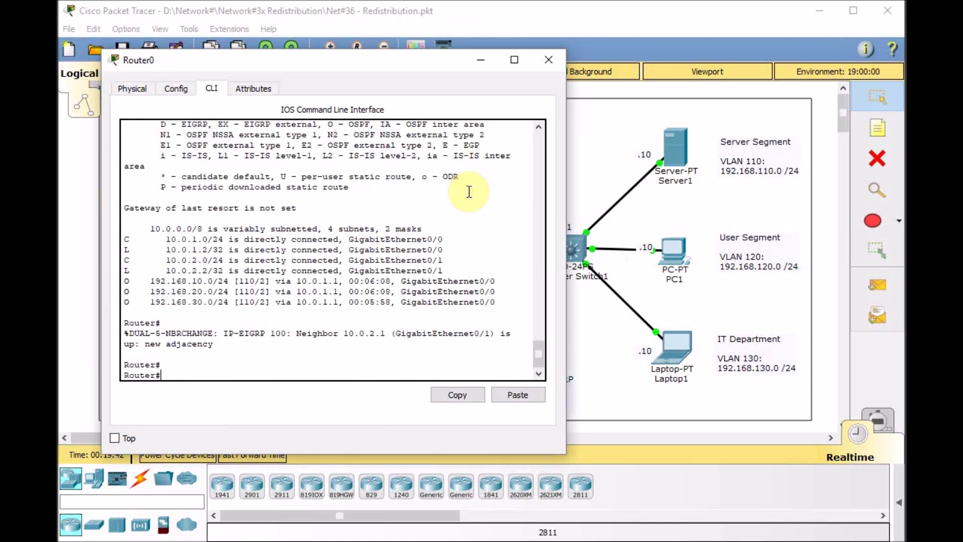
key("Up")
key("Return")
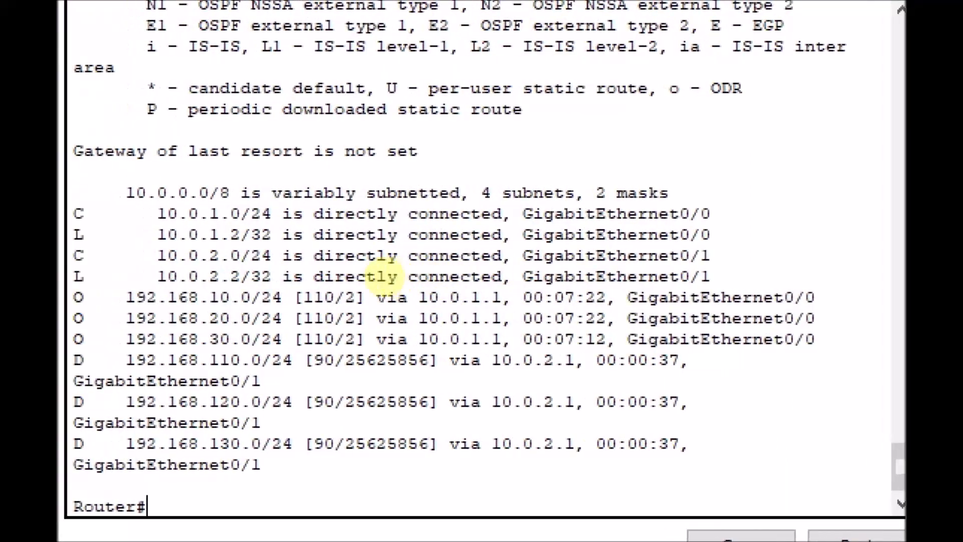
mouse_move(89, 306)
left_mouse_down()
mouse_move(103, 305)
mouse_move(108, 344)
left_mouse_up()
mouse_move(241, 304)
left_mouse_down()
mouse_move(254, 303)
mouse_move(221, 303)
mouse_move(236, 329)
mouse_move(221, 327)
mouse_move(221, 348)
left_mouse_up()
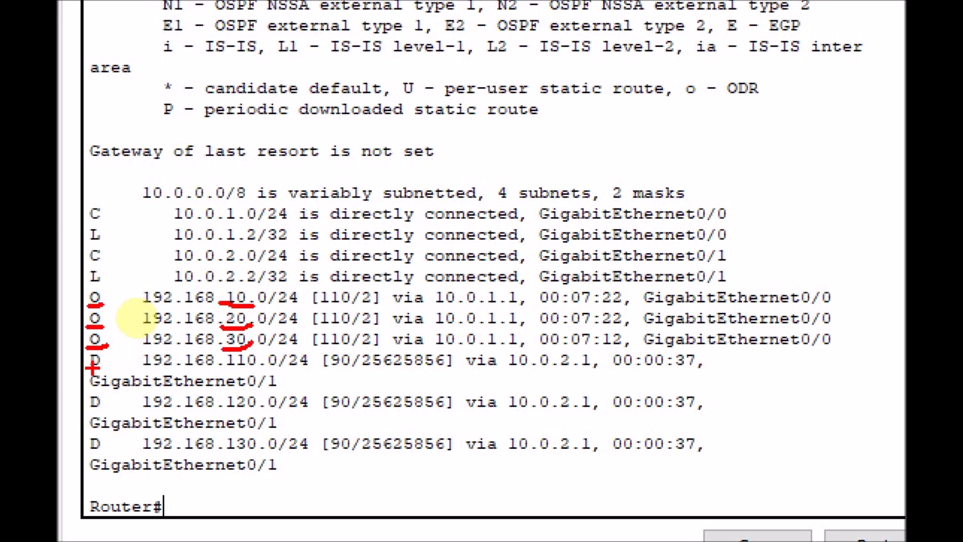
left_click_drag(259, 367, 232, 370)
left_click_drag(262, 409, 230, 411)
left_click_drag(259, 451, 207, 451)
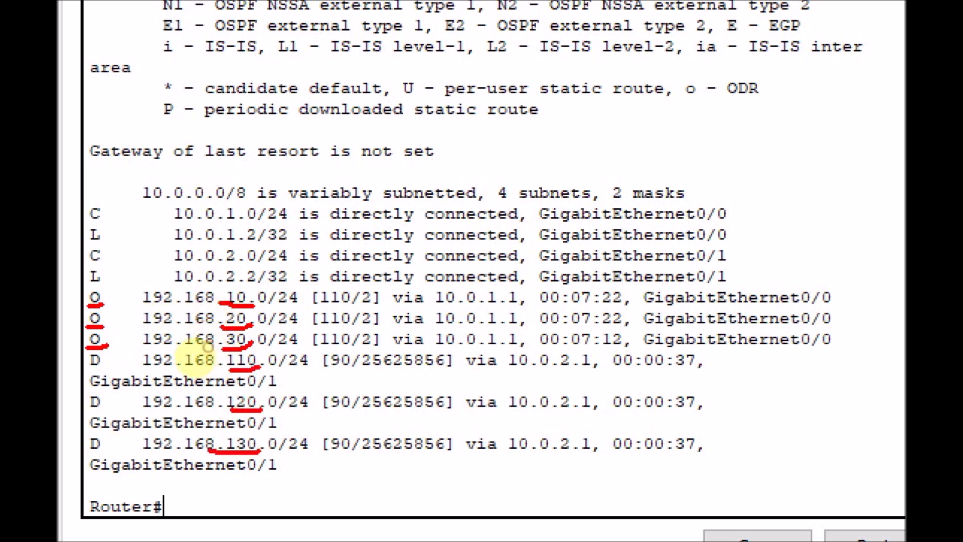
mouse_move(110, 453)
left_mouse_down()
mouse_move(70, 437)
mouse_move(107, 346)
mouse_move(130, 439)
mouse_move(110, 446)
left_mouse_up()
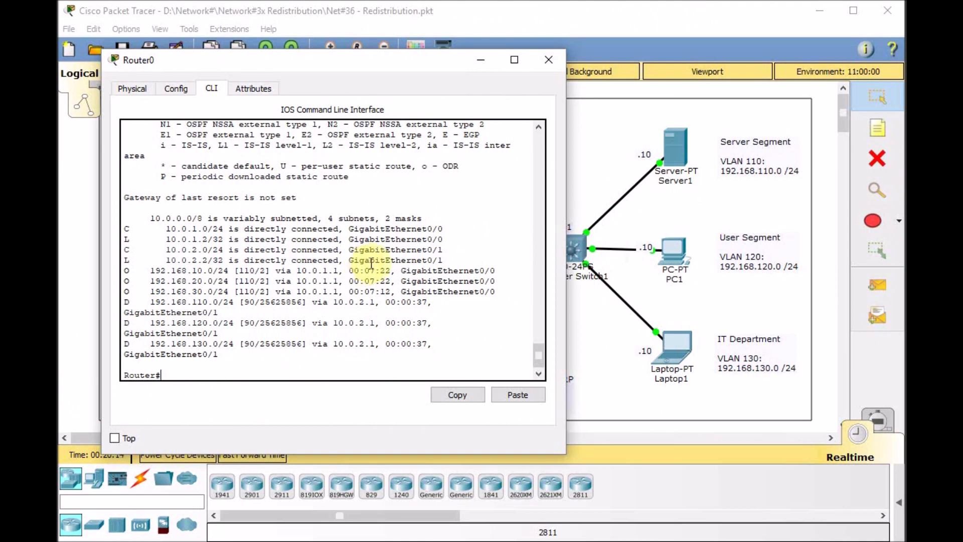
Widen Router0's window so each route entry fits on one line, and return to the network topology
left_click_drag(565, 168, 591, 165)
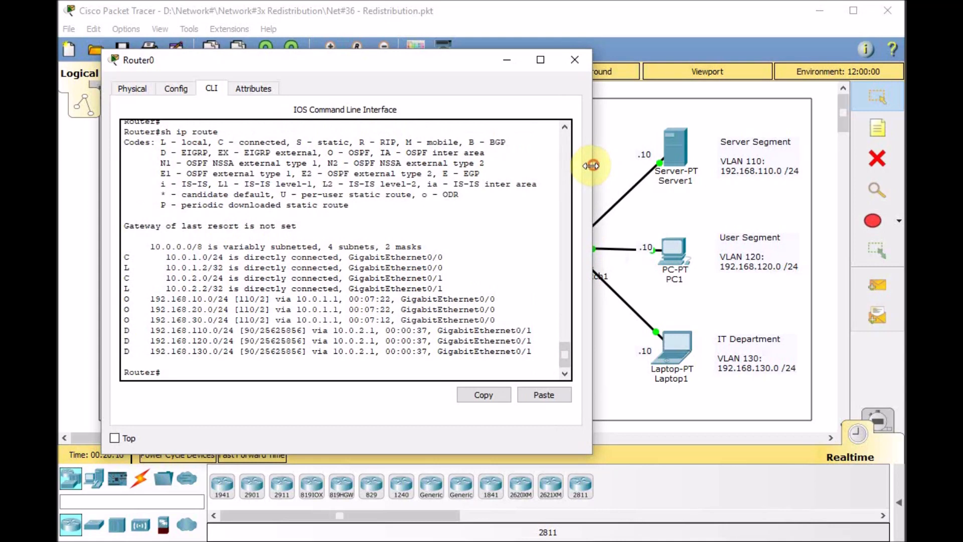
key("Return")
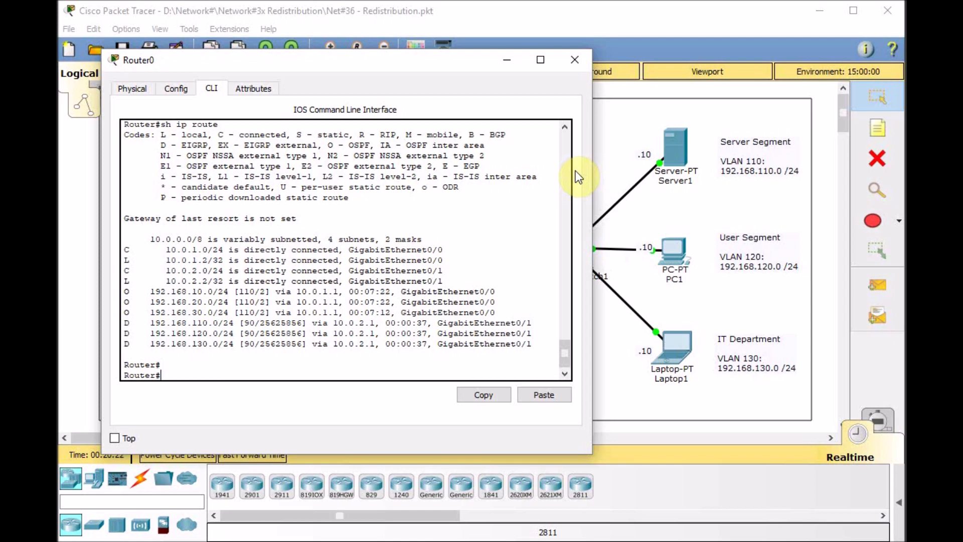
left_click(626, 91)
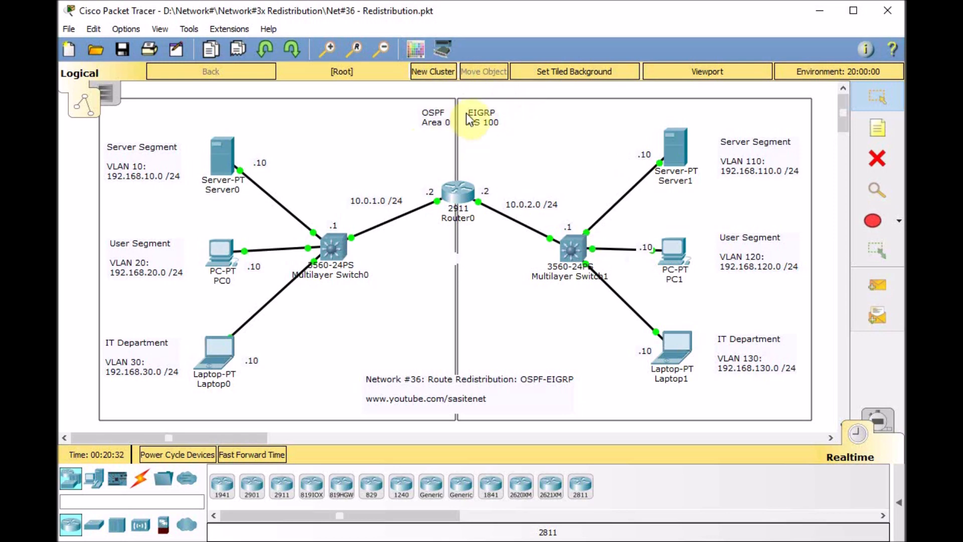
Reopen Router0's command line and enter router configuration mode for OSPF process 1
left_click(458, 194)
type("conf t")
key("Return")
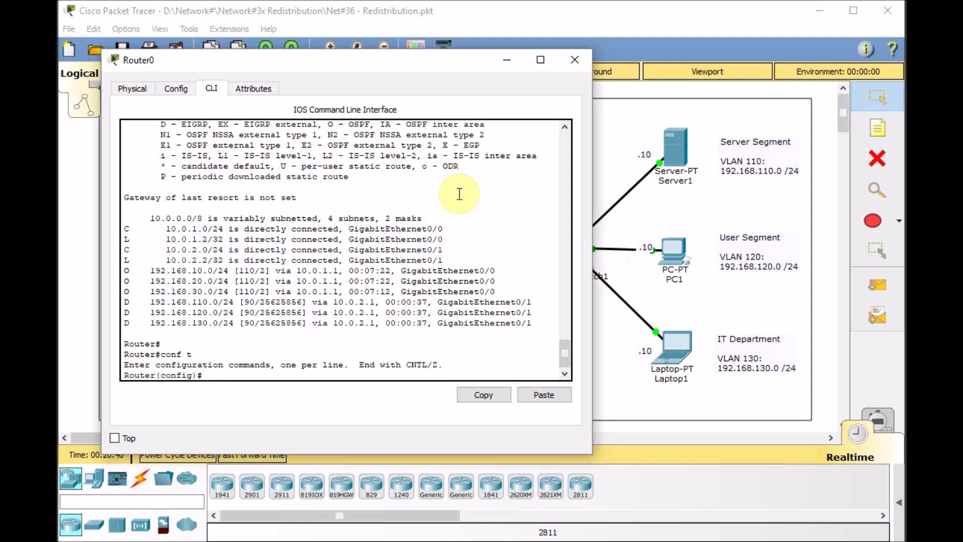
type("router osp")
key("Tab")
type("1")
key("Return")
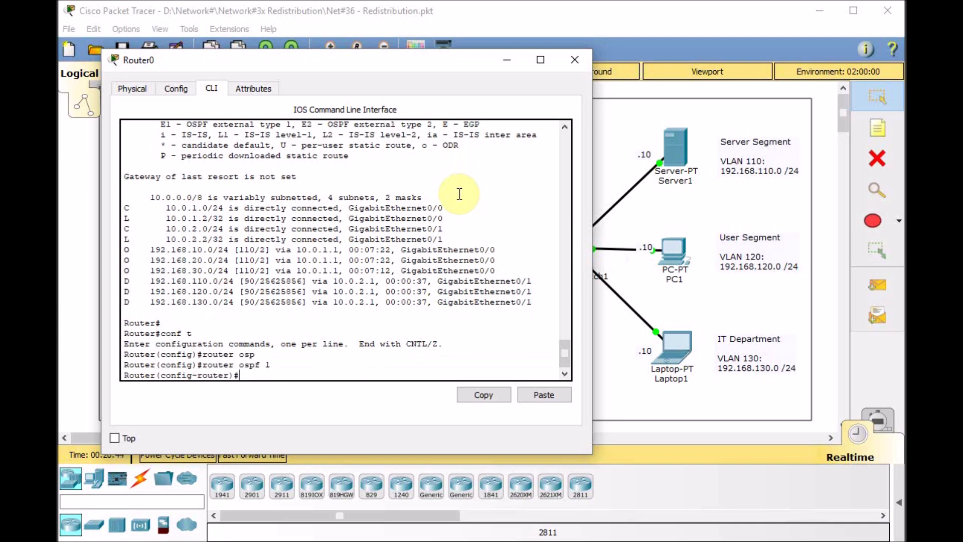
Begin a redistribute command in Router0's OSPF process and list the route sources it accepts
type("re")
key("Tab")
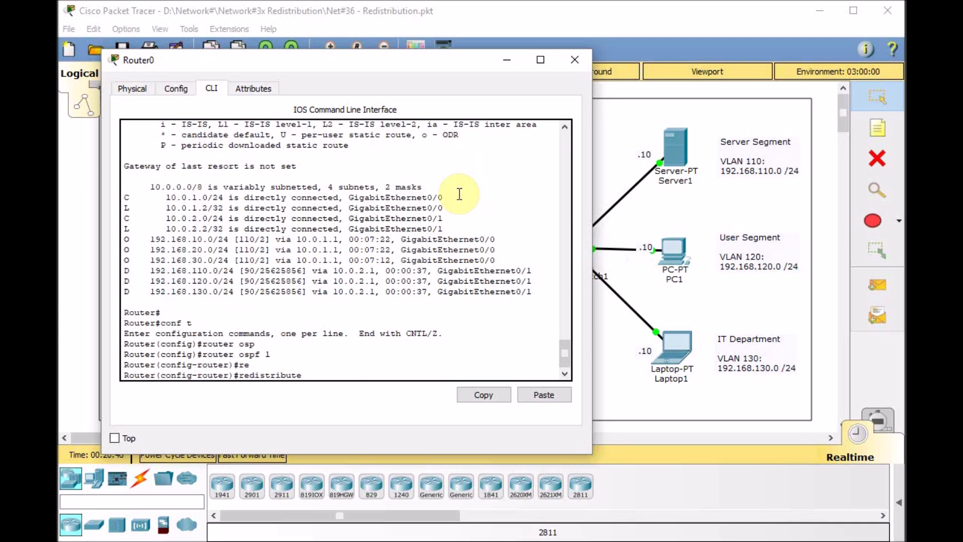
type("?")
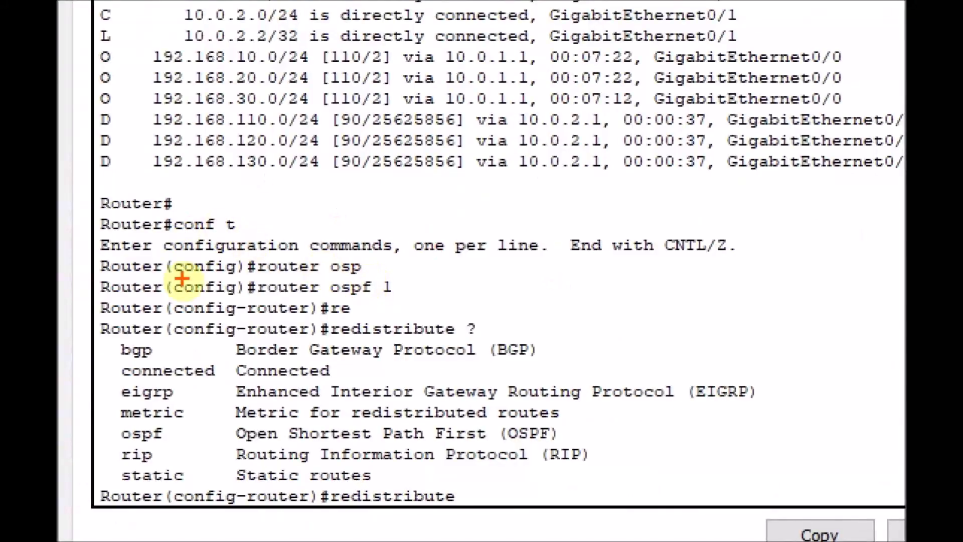
left_click_drag(254, 297, 404, 306)
left_click_drag(111, 367, 166, 365)
mouse_move(125, 383)
left_mouse_down()
mouse_move(142, 382)
mouse_move(111, 406)
mouse_move(117, 479)
left_mouse_up()
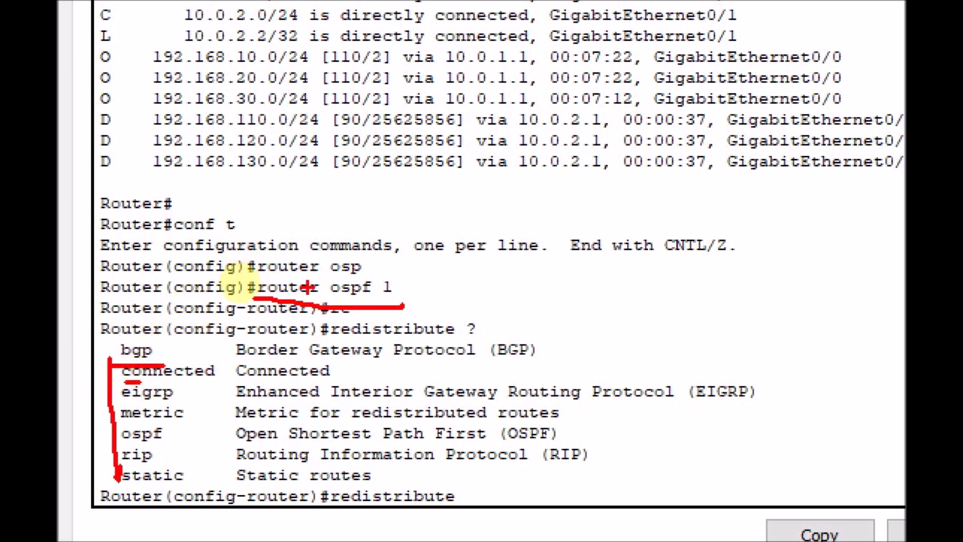
key("Escape")
Redistribute EIGRP 100 into Router0's OSPF process with the subnets option, consulting the inline help for the arguments
type("ei")
key("Tab")
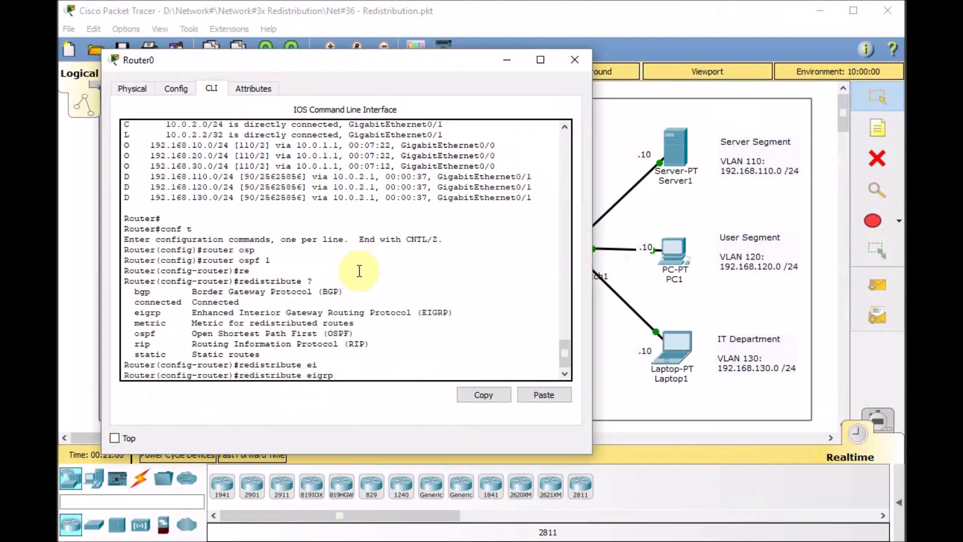
type("?")
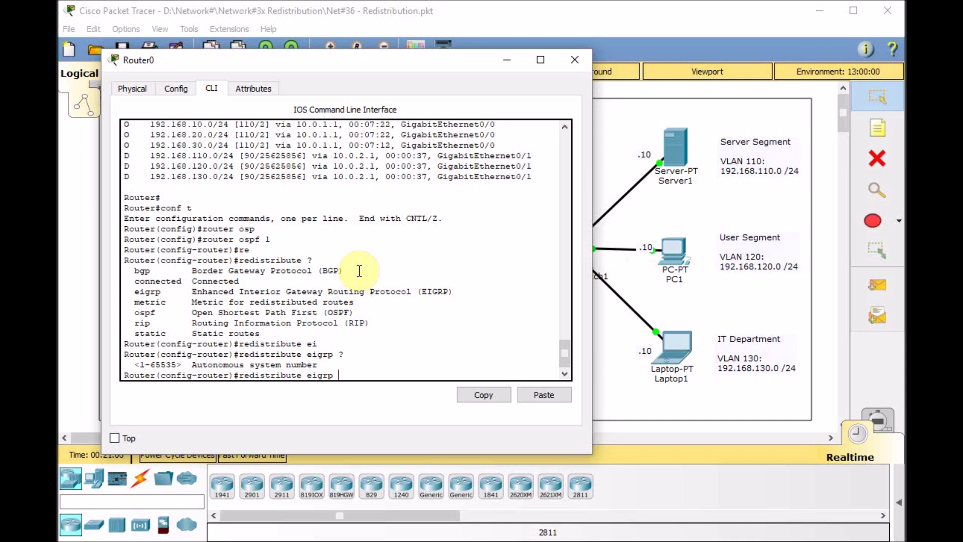
type("100 ?")
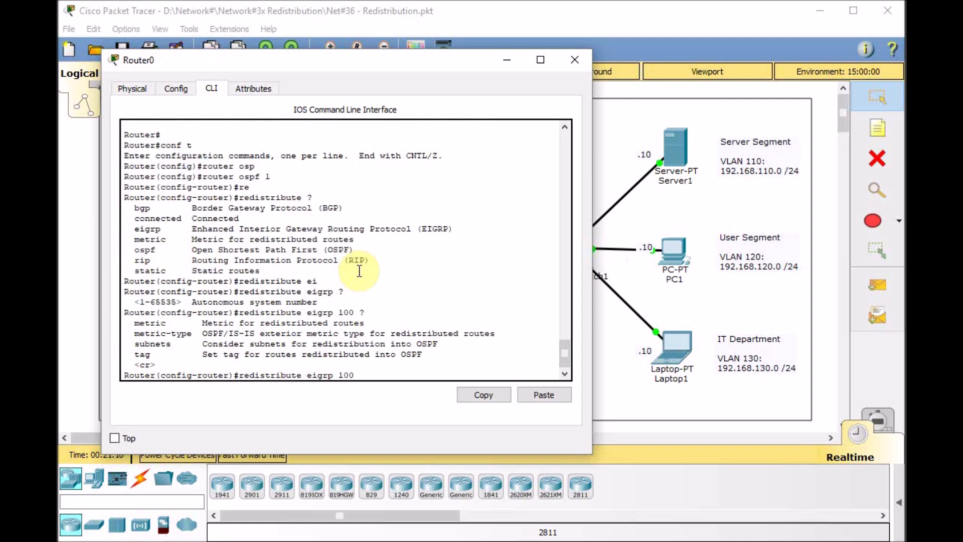
type("sub")
key("Tab")
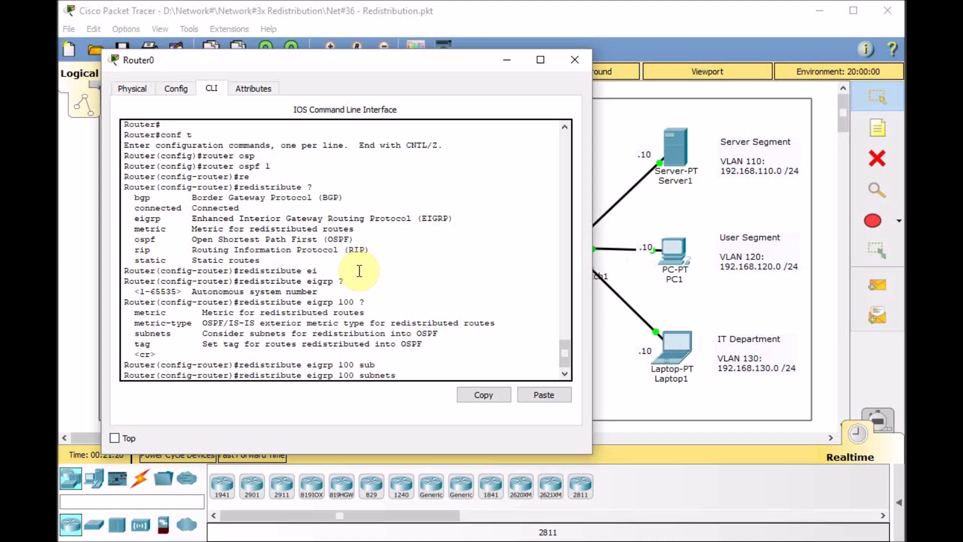
key("Return")
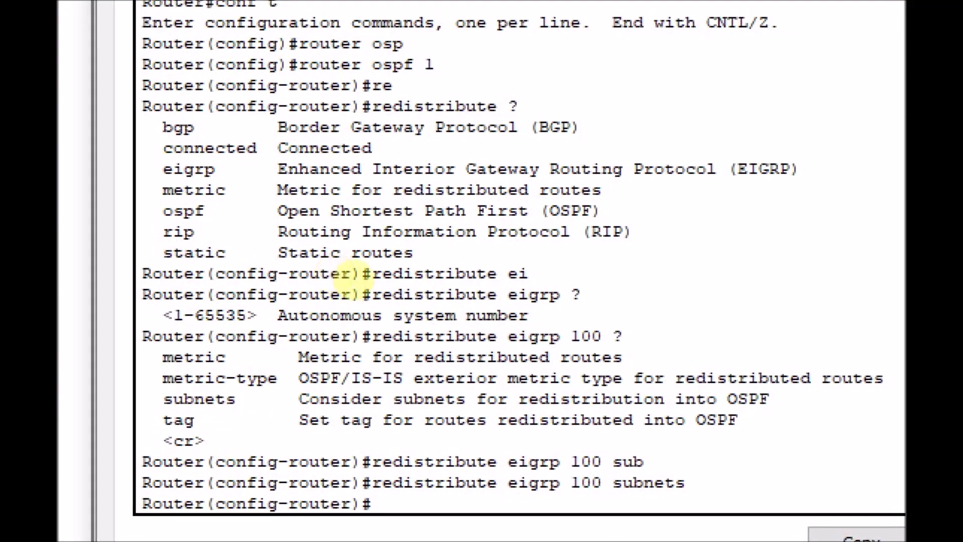
left_click(308, 264)
left_click_drag(247, 67, 436, 70)
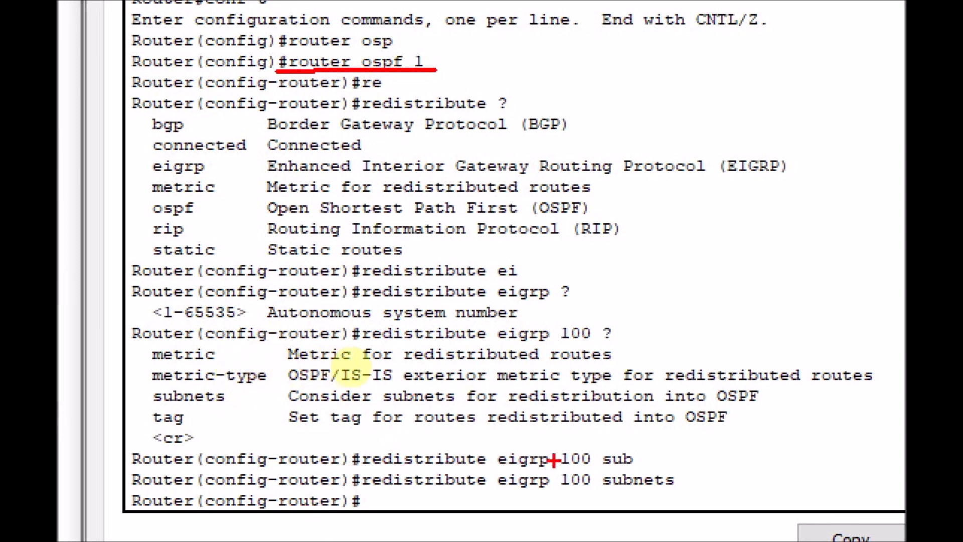
mouse_move(502, 493)
left_mouse_down()
mouse_move(569, 494)
mouse_move(608, 477)
mouse_move(507, 468)
mouse_move(489, 486)
mouse_move(606, 474)
mouse_move(668, 494)
mouse_move(622, 467)
mouse_move(598, 489)
left_mouse_up()
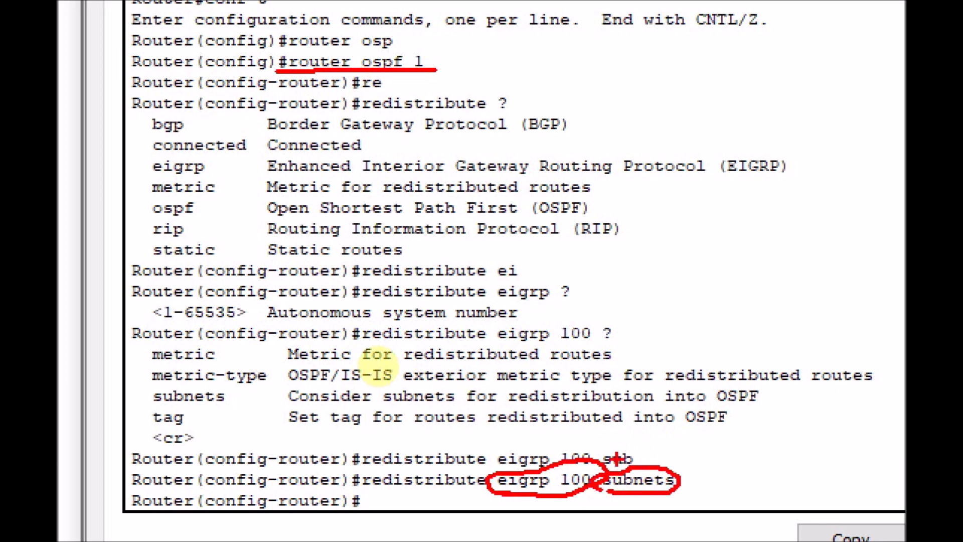
key("Escape")
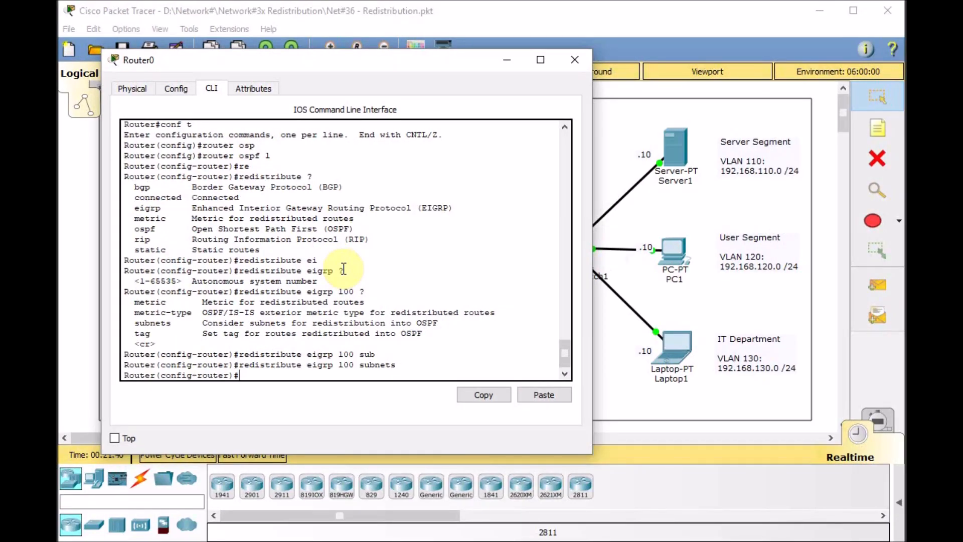
Leave Router0's OSPF process and enter router configuration mode for EIGRP 100
type("exit")
key("Return")
type("router ei")
key("Tab")
type("100")
key("Return")
Begin redistributing OSPF 1 into EIGRP 100 up to the metric keyword, consulting the inline help for the accepted arguments
type("redi")
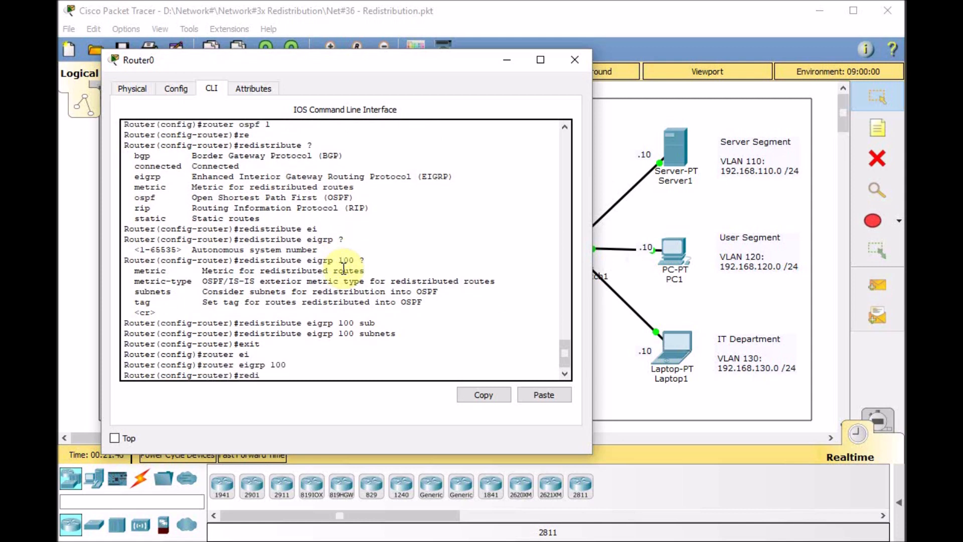
key("Tab")
type("?")
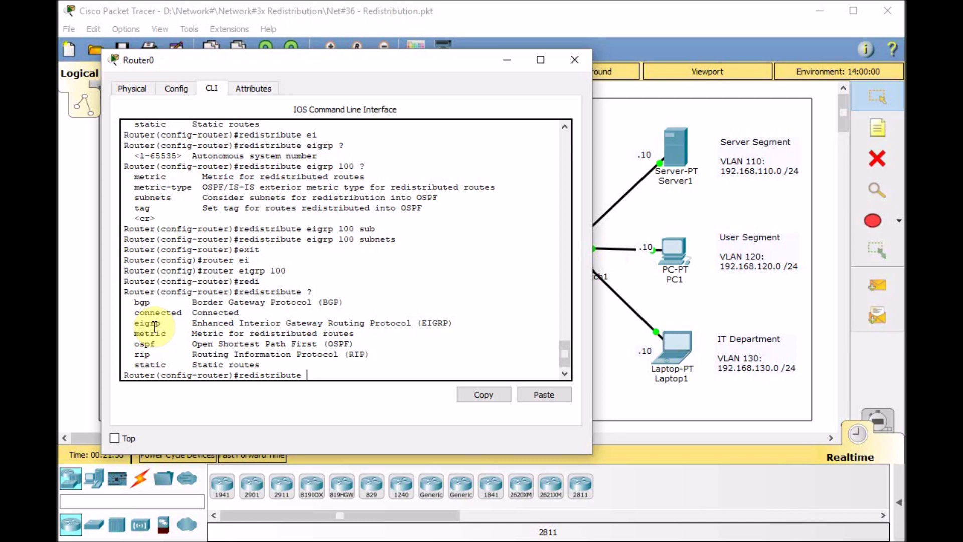
type("os")
key("Tab")
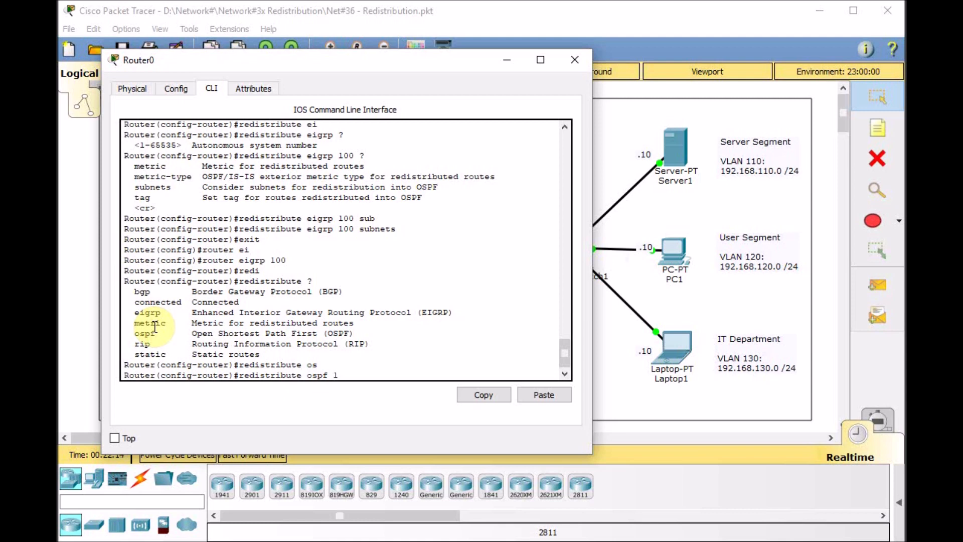
type("?")
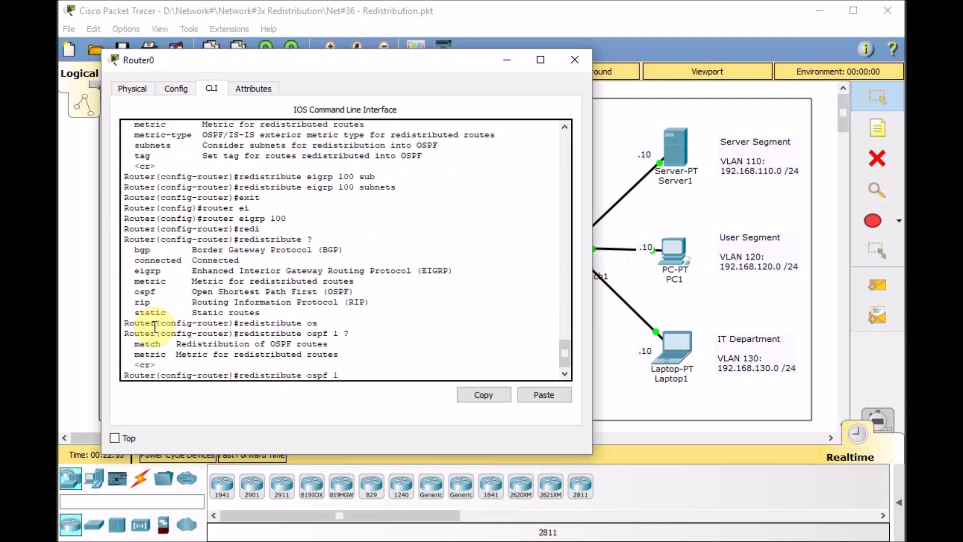
type("met")
key("Tab")
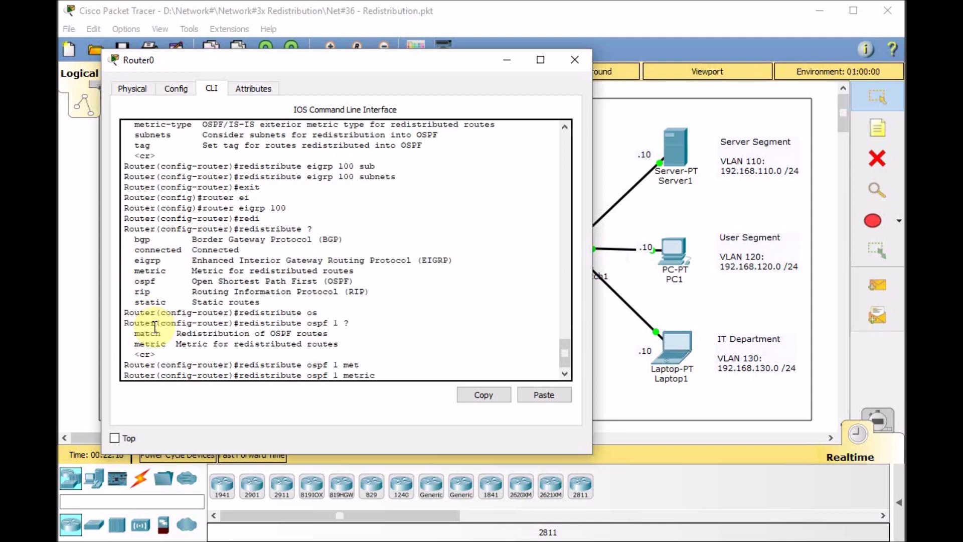
type("?")
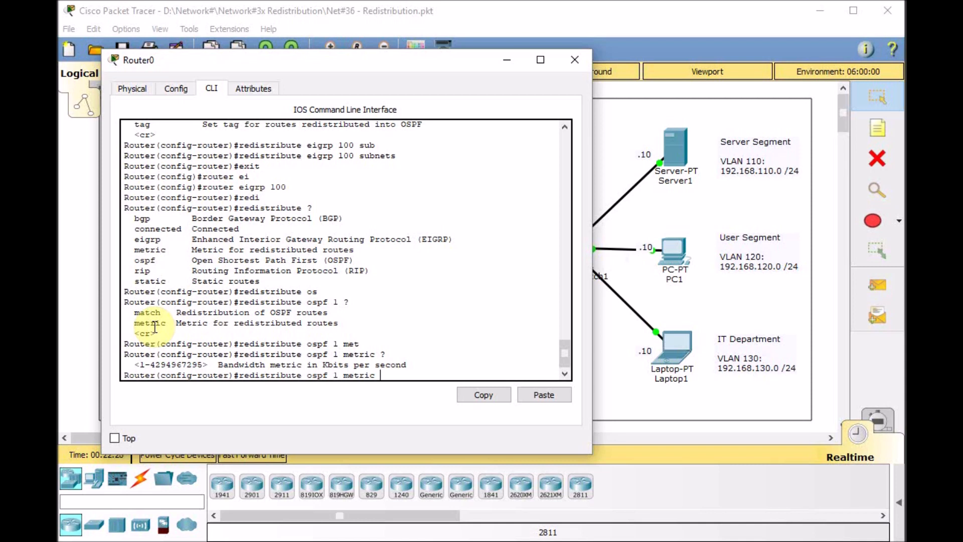
type("100 ")
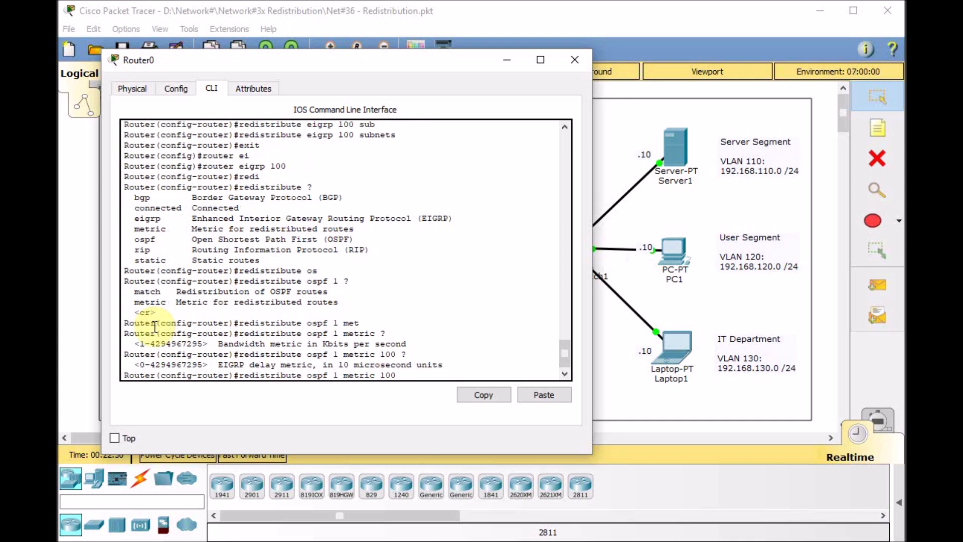
type("?100 ")
type("?")
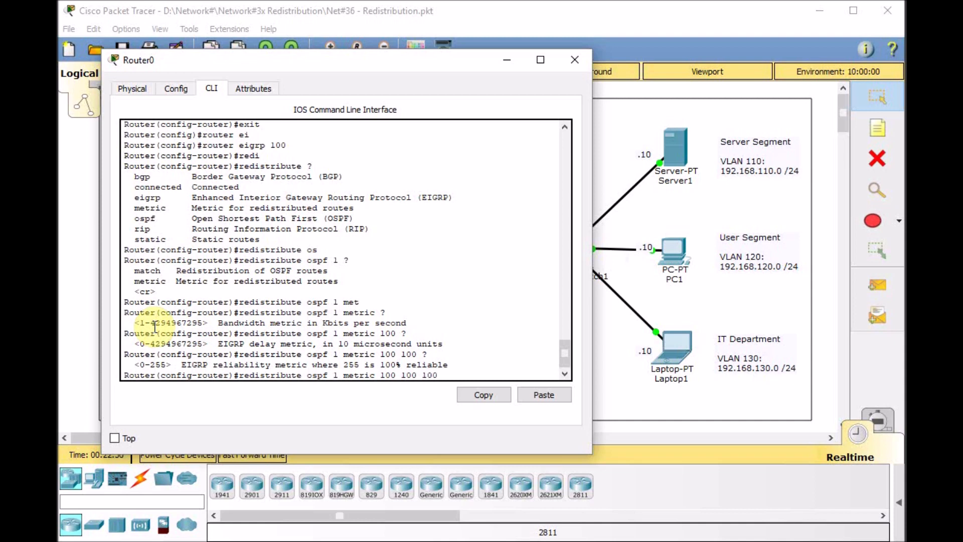
type("100 ?")
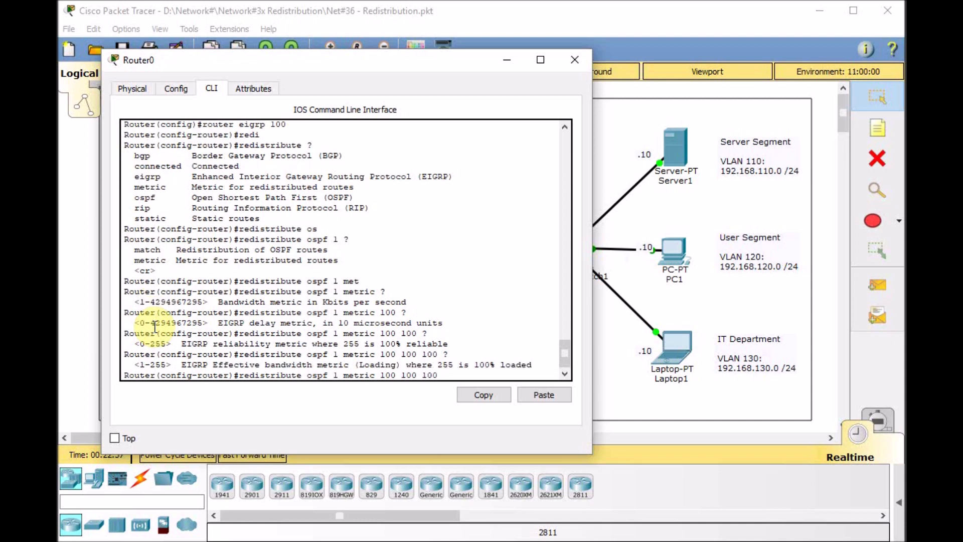
type("100 ?")
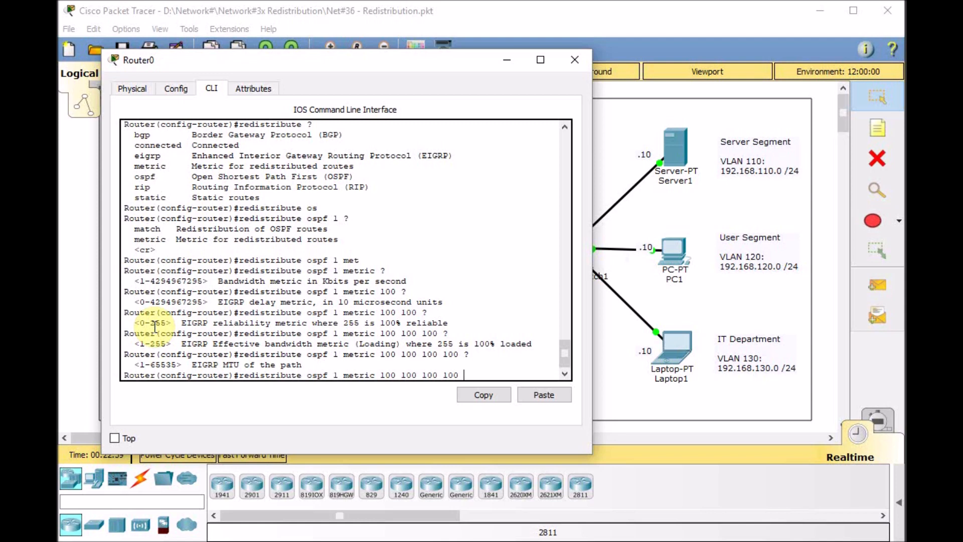
type("100")
type(" ?")
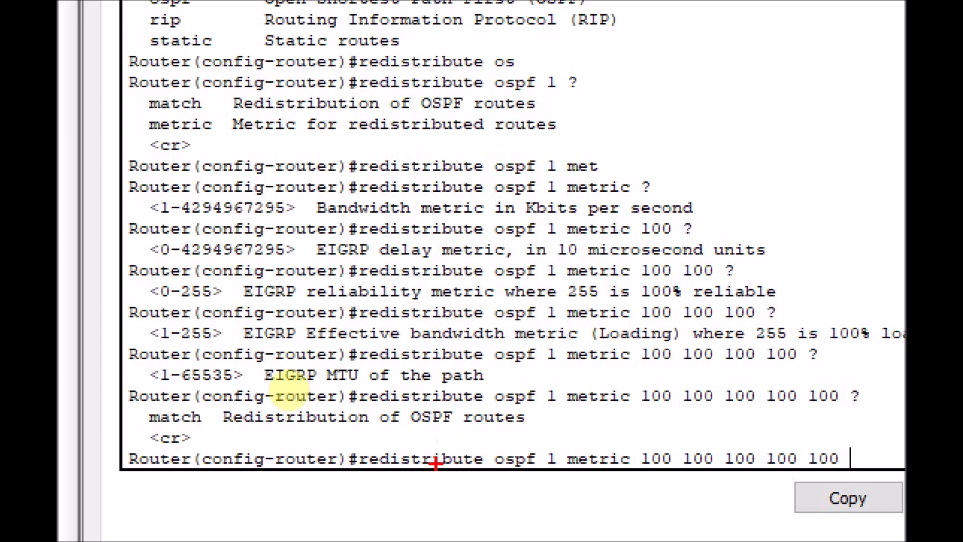
mouse_move(342, 473)
left_mouse_down()
mouse_move(678, 473)
mouse_move(867, 451)
left_mouse_up()
key("Escape")
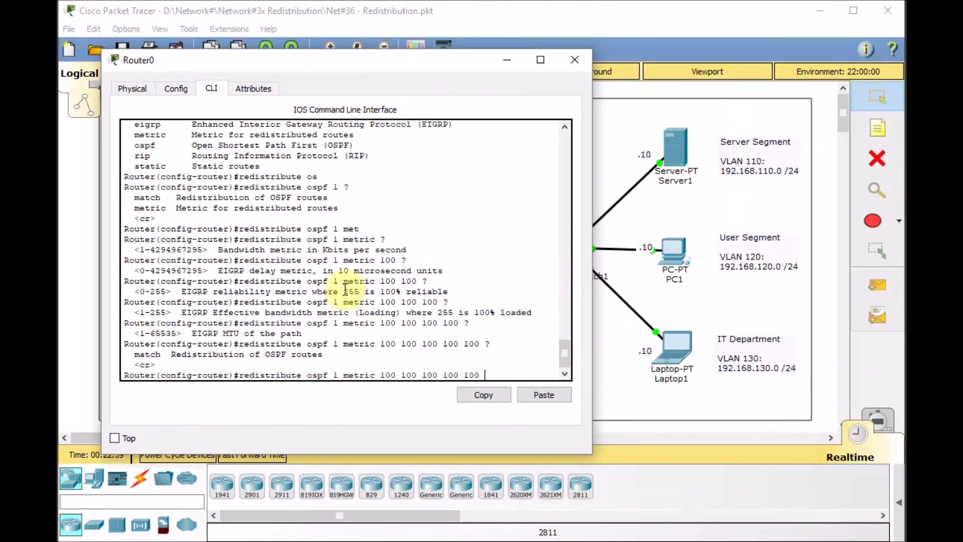
key("Return")
Leave configuration mode on Router0, display its IP routing table, and return to the network topology
type("exit")
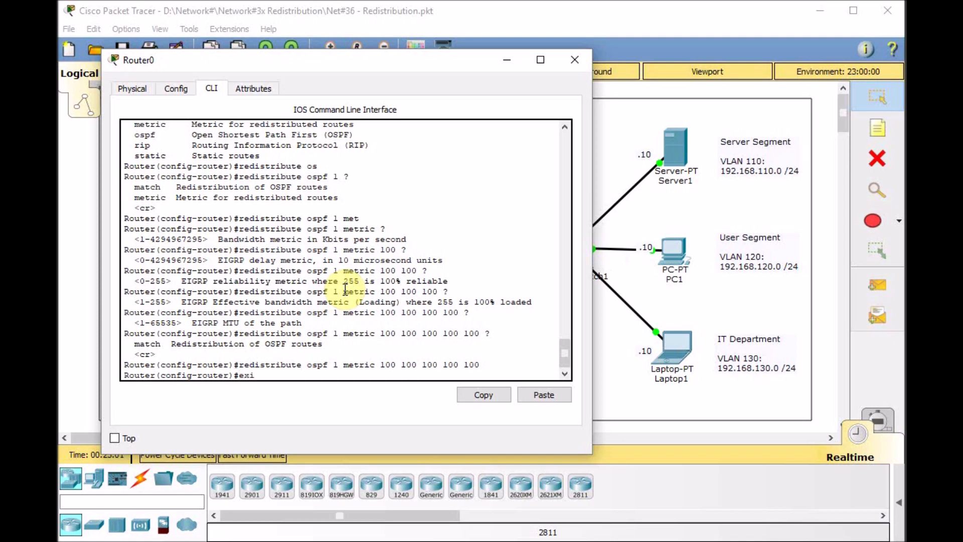
key("Return")
key("ctrl+z")
key("Return")
key("Return")
type("sh ip route")
key("Return")
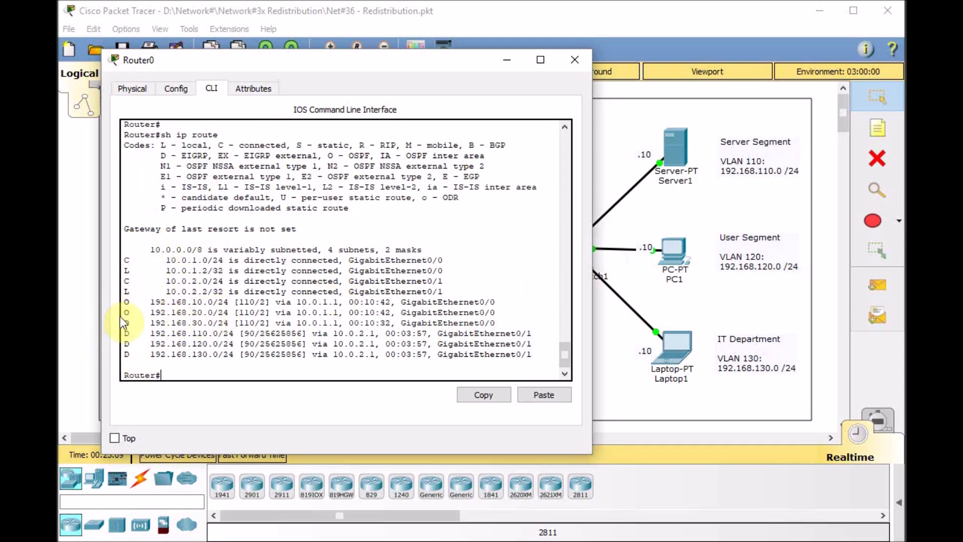
left_click(325, 15)
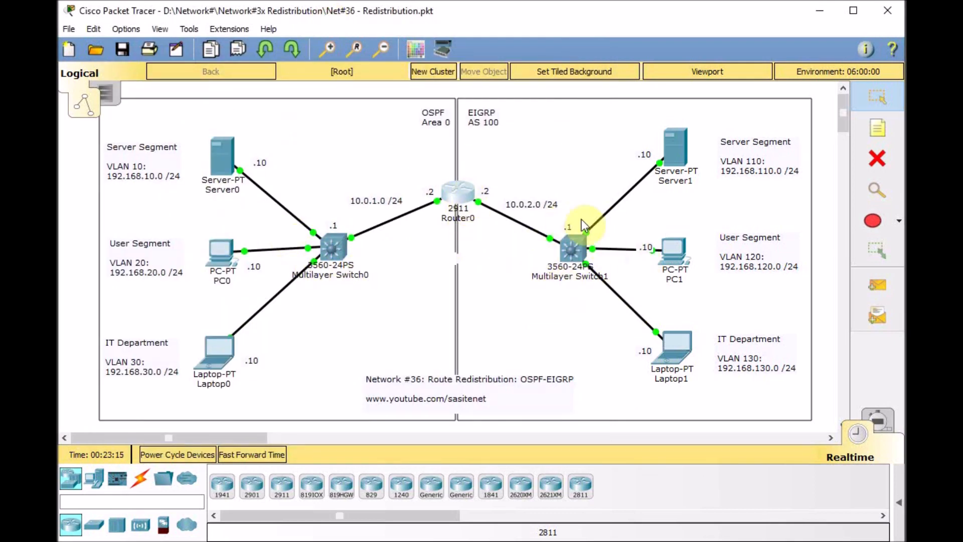
Display the IP routing table on Multilayer Switch0 from privileged mode and widen its window
left_click(339, 247)
type("en")
key("Return")
type("sh ip route")
key("Return")
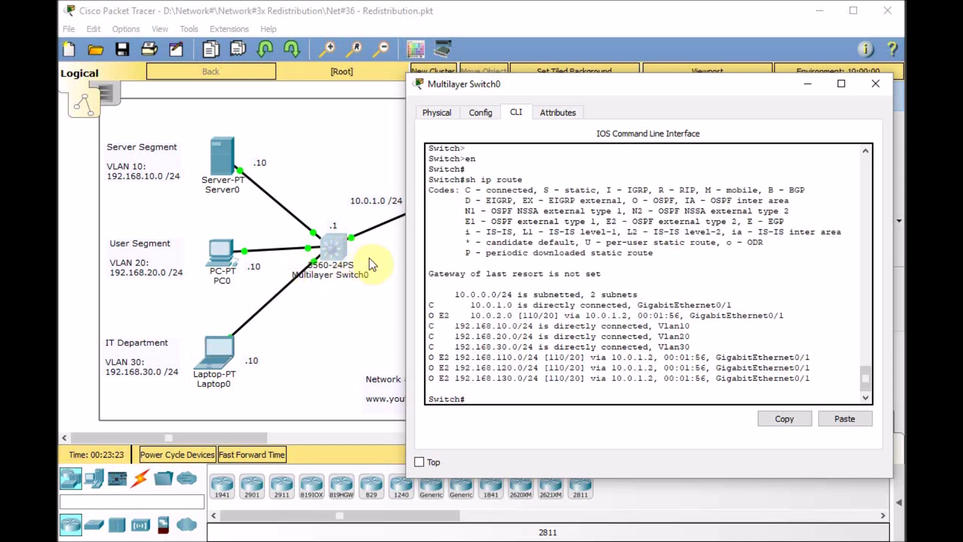
left_click_drag(407, 257, 369, 261)
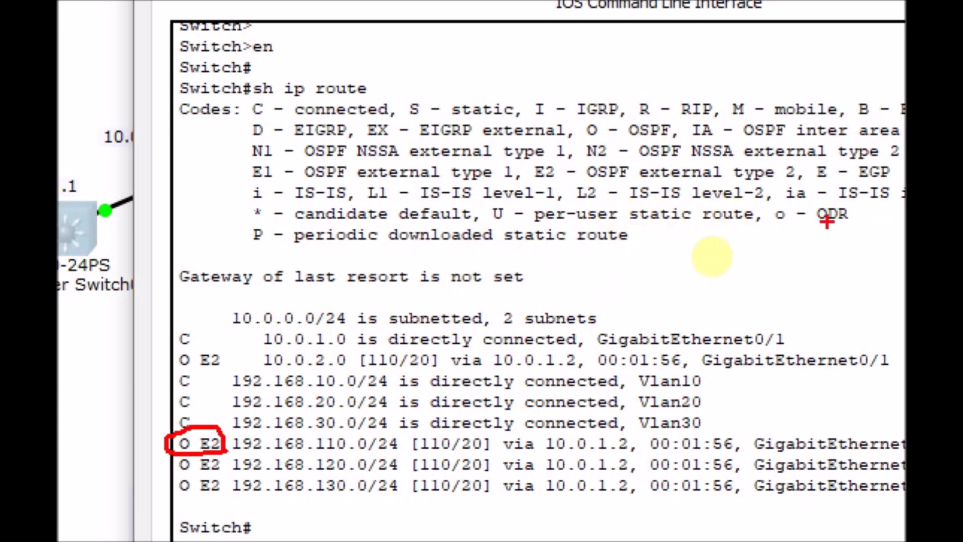
Examine the route codes for the 192.168.110.0, 192.168.120.0 and 192.168.130.0 networks on Multilayer Switch0, and return to the topology
mouse_move(528, 181)
left_mouse_down()
mouse_move(646, 193)
mouse_move(811, 188)
mouse_move(725, 156)
mouse_move(557, 158)
mouse_move(519, 184)
mouse_move(533, 187)
left_mouse_up()
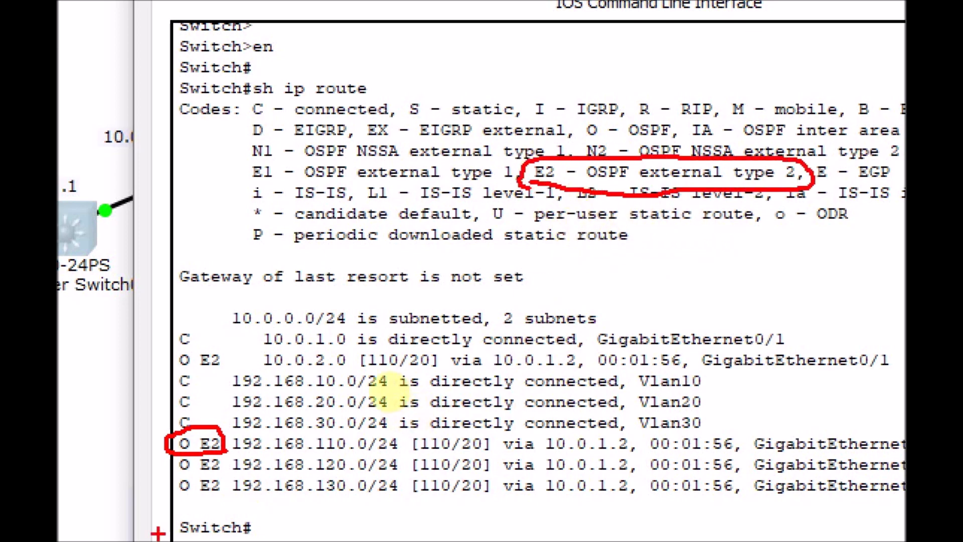
left_click_drag(311, 454, 362, 451)
left_click_drag(310, 472, 356, 472)
left_click_drag(313, 495, 354, 492)
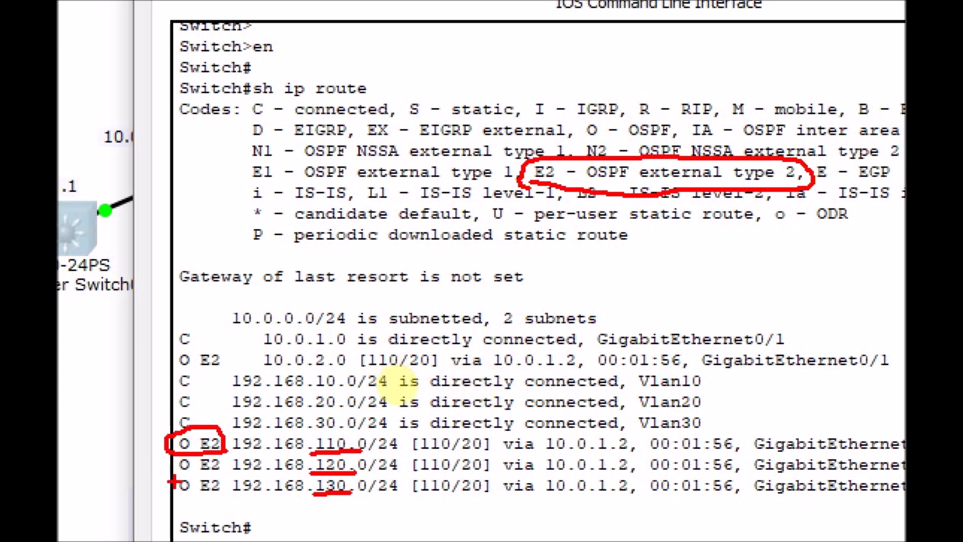
key("Escape")
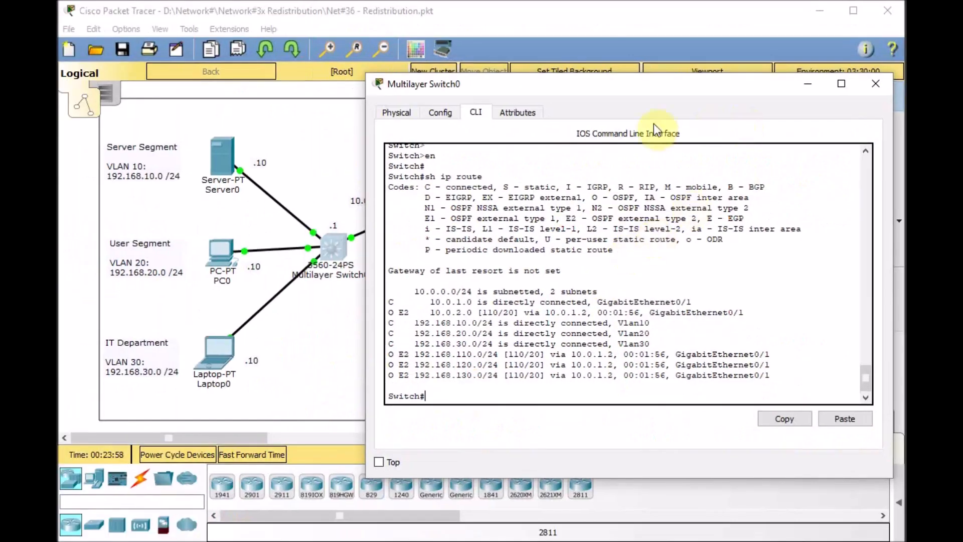
left_click(597, 28)
Open Multilayer Switch1's command line, display its IP routing table again, and widen the window
left_click(590, 253)
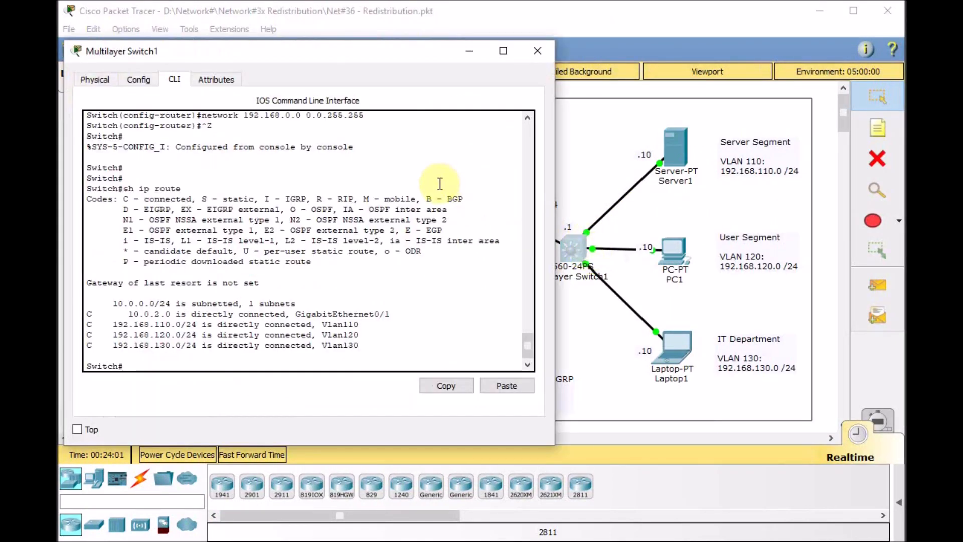
key("Up")
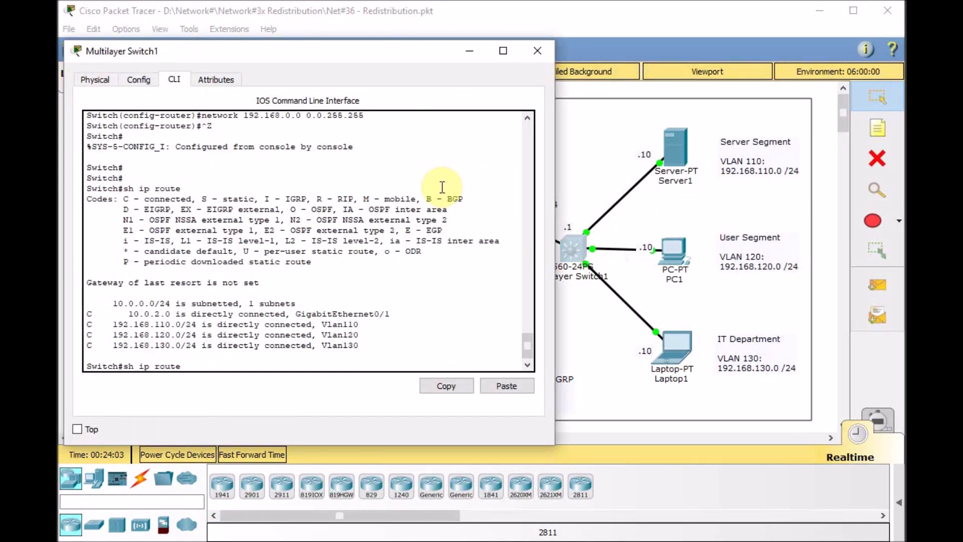
key("Return")
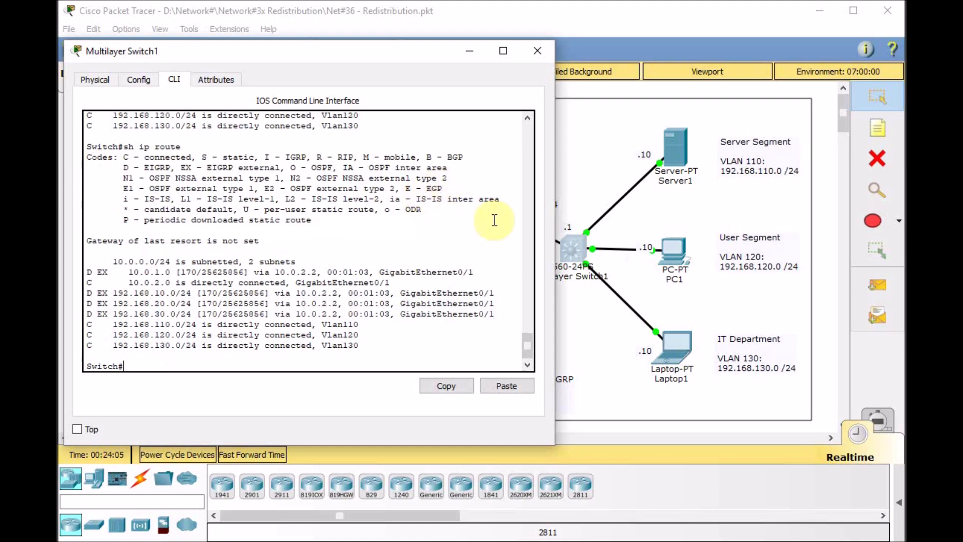
left_click_drag(554, 237, 585, 234)
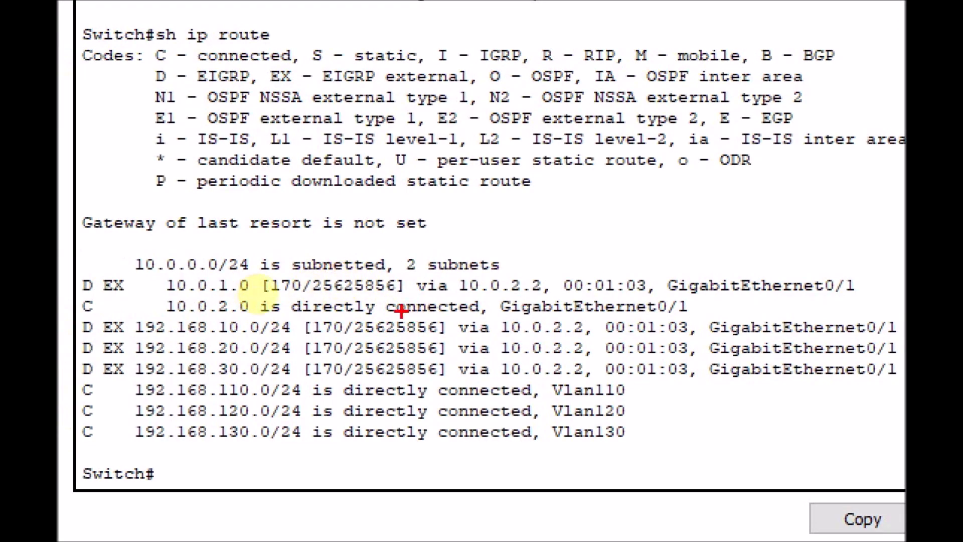
Examine the route codes, administrative distance and metric of the 192.168.10.0, 192.168.20.0 and 192.168.30.0 routes on Multilayer Switch1
left_click_drag(81, 333, 100, 333)
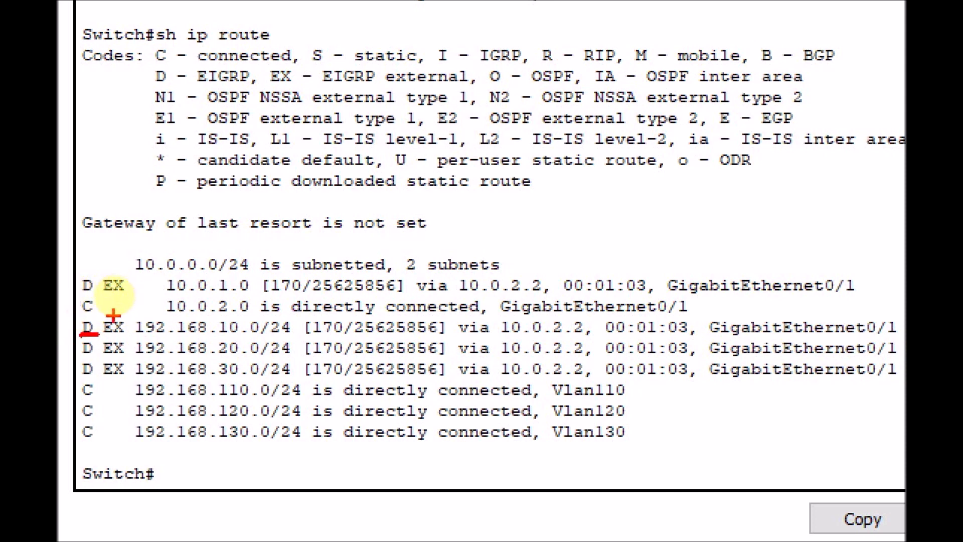
mouse_move(262, 86)
left_mouse_down()
mouse_move(474, 77)
mouse_move(309, 43)
mouse_move(276, 83)
left_mouse_up()
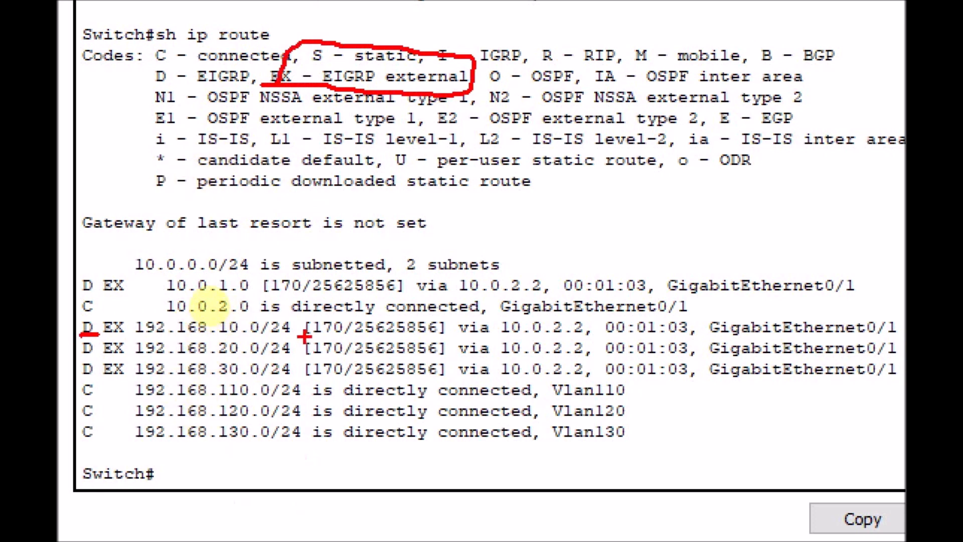
mouse_move(304, 335)
left_mouse_down()
mouse_move(355, 330)
mouse_move(324, 317)
mouse_move(304, 332)
mouse_move(415, 342)
mouse_move(444, 321)
mouse_move(357, 321)
left_mouse_up()
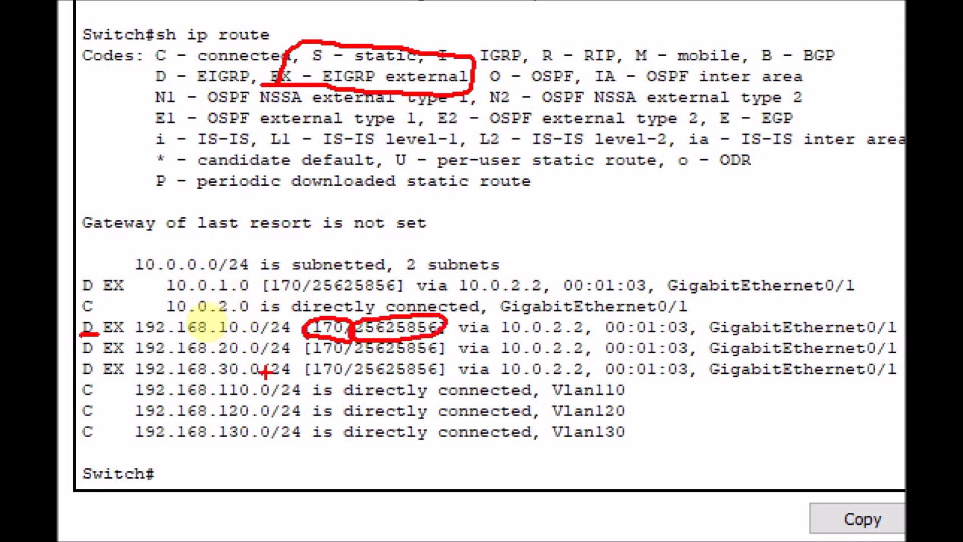
mouse_move(72, 355)
left_mouse_down()
mouse_move(100, 353)
mouse_move(99, 376)
left_mouse_up()
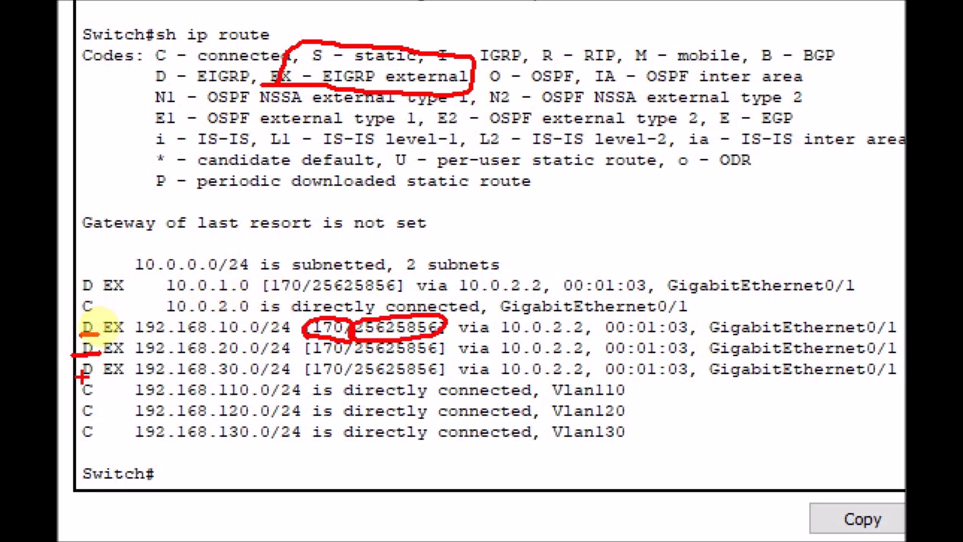
left_click_drag(135, 338, 244, 338)
left_click_drag(139, 360, 266, 350)
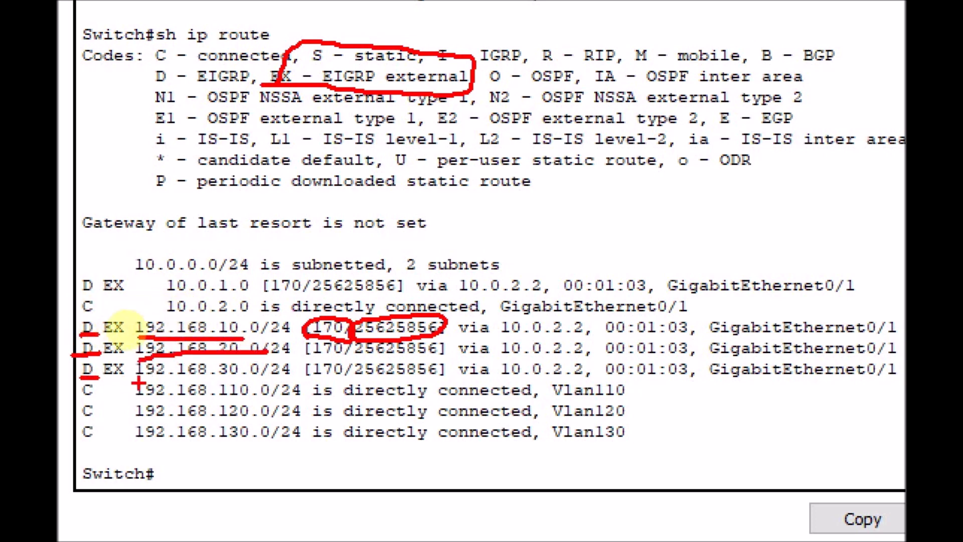
left_click_drag(136, 384, 261, 375)
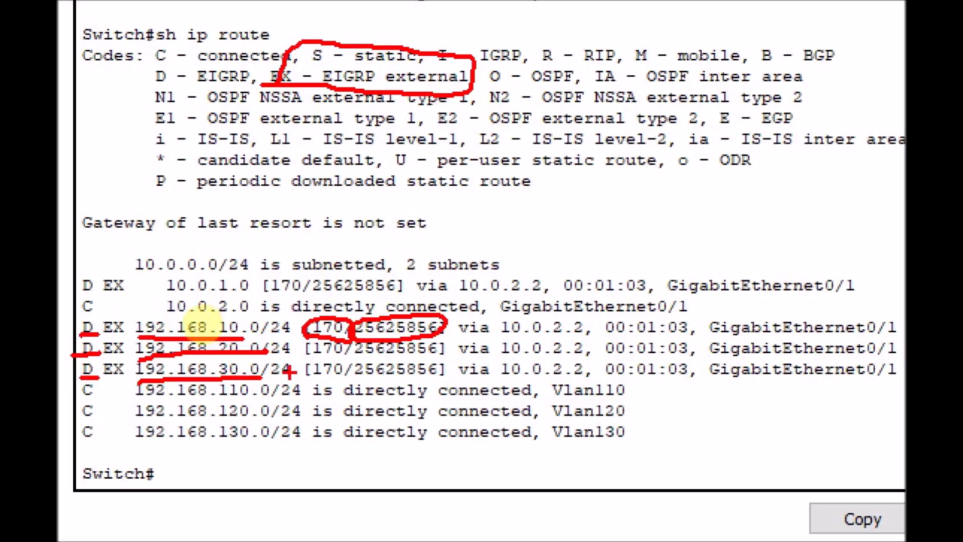
key("Escape")
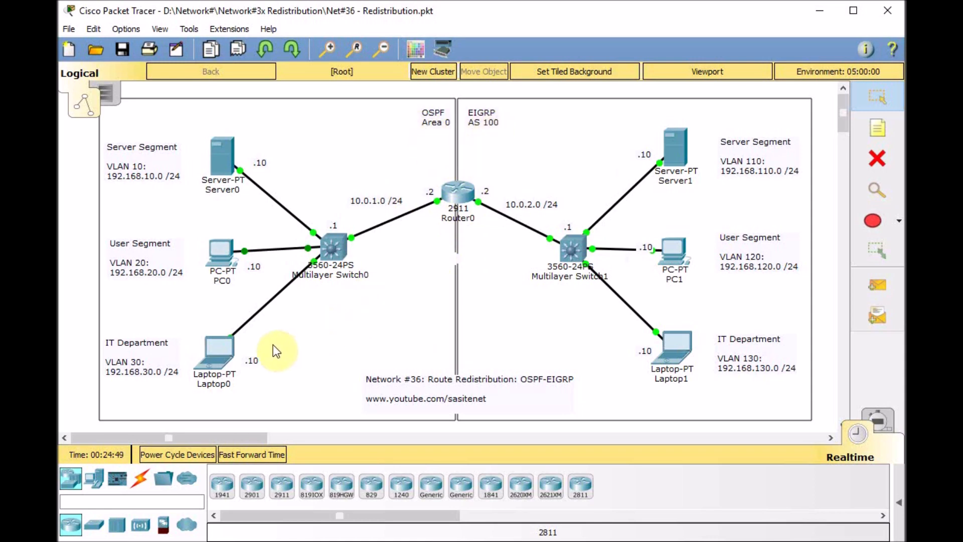
Ping 192.168.130.10 from Laptop0's command prompt and move its window clear of the workspace edge
left_click(225, 360)
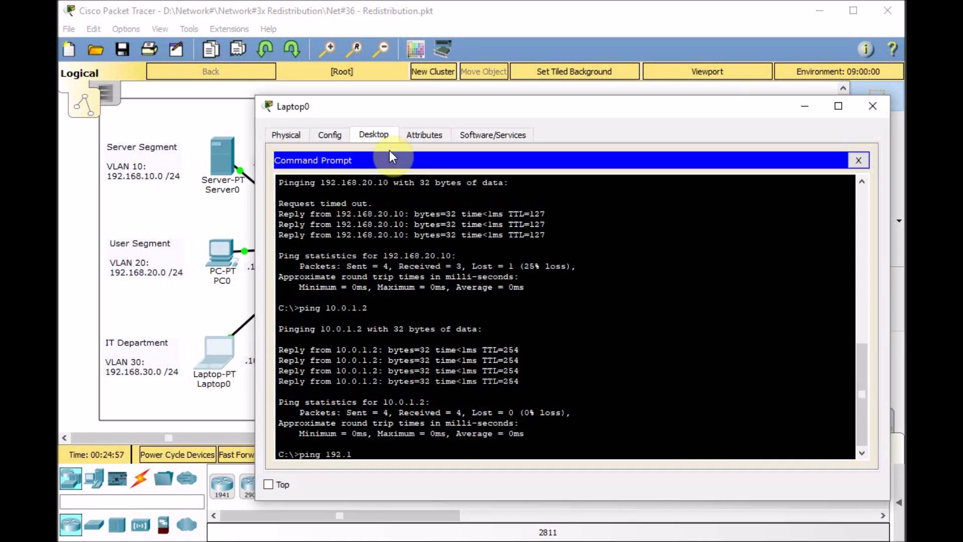
type("130.10")
left_click_drag(432, 103, 359, 49)
key("Return")
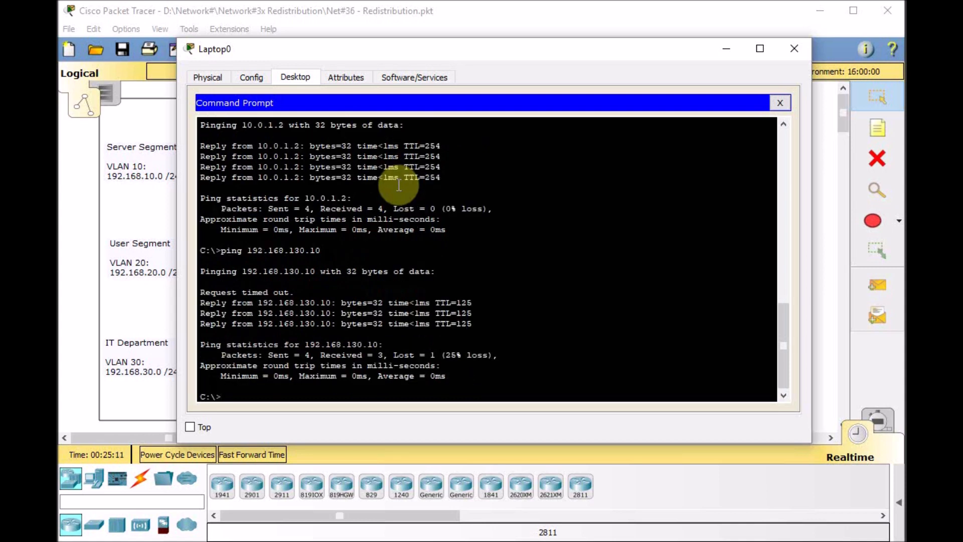
Trace the route from Laptop0 to 192.168.130.10, review each hop, and return to the network topology
type("cert 192.168.130.10")
key("Return")
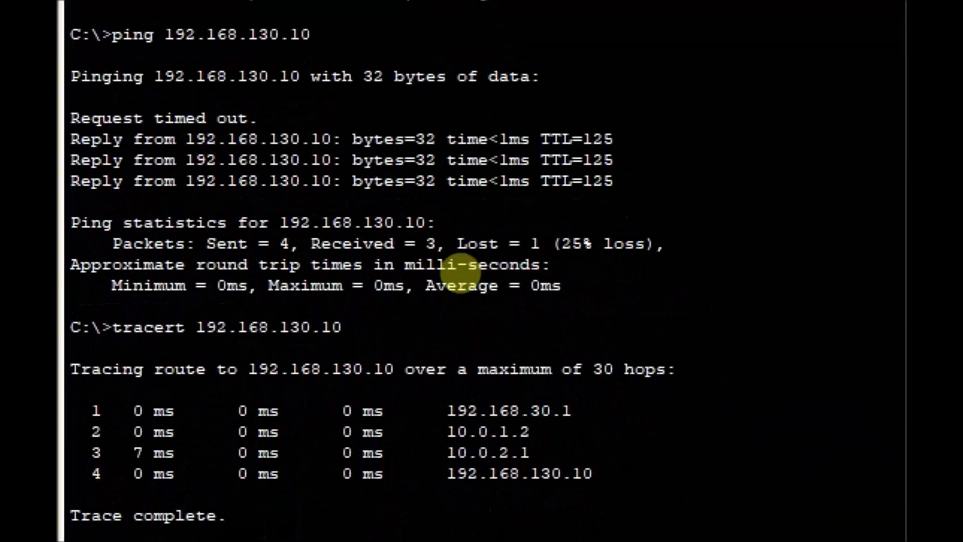
mouse_move(480, 400)
left_mouse_down()
mouse_move(613, 396)
mouse_move(584, 406)
left_mouse_up()
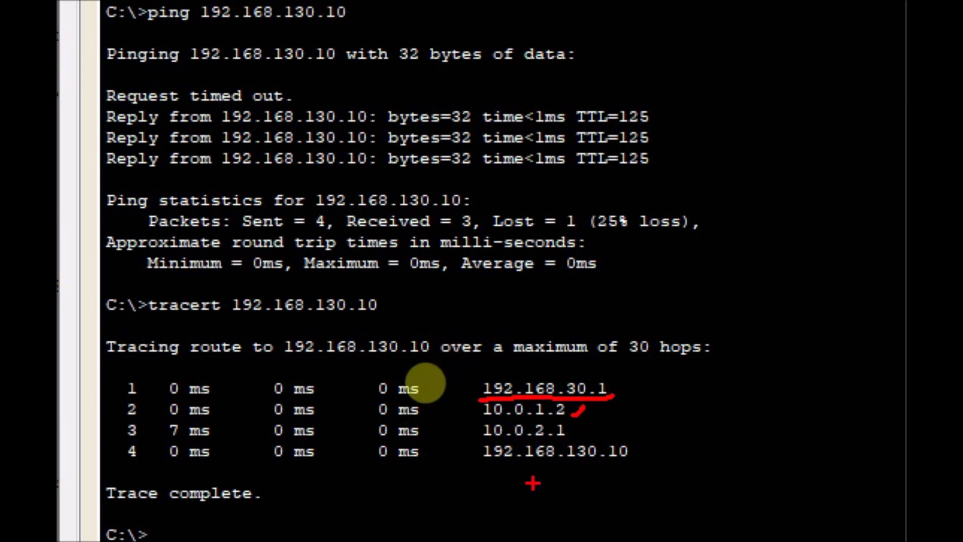
left_click_drag(574, 432, 596, 424)
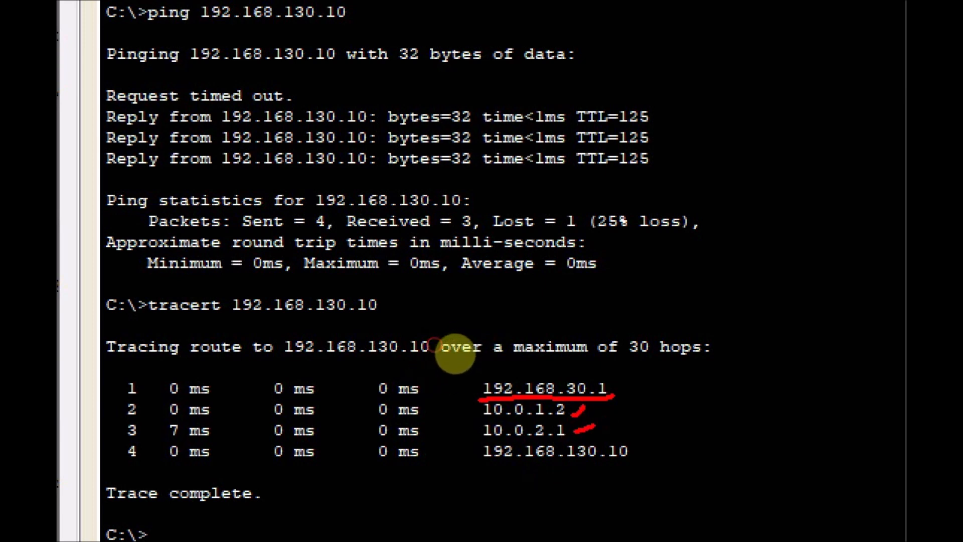
mouse_move(465, 462)
left_mouse_down()
mouse_move(662, 460)
mouse_move(551, 441)
mouse_move(470, 448)
left_mouse_up()
key("Escape")
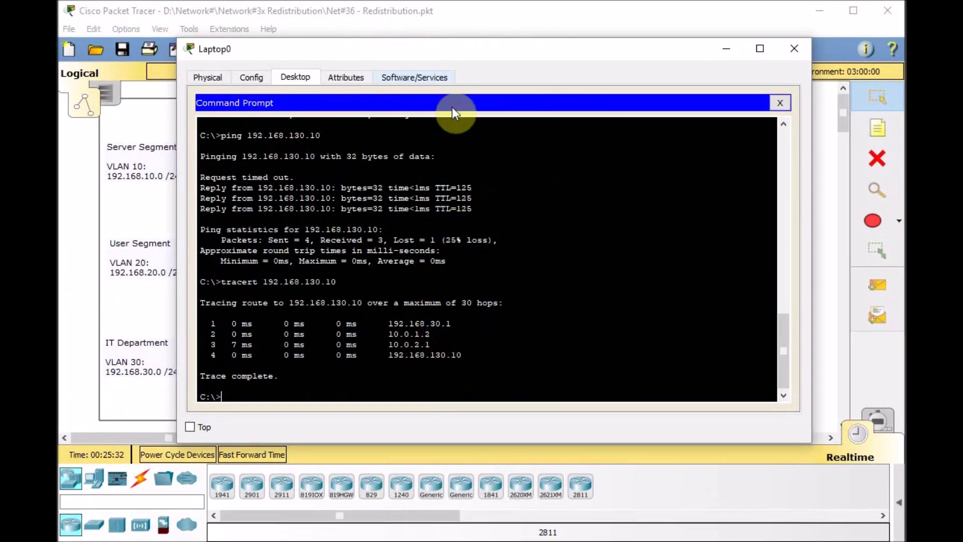
left_click(329, 20)
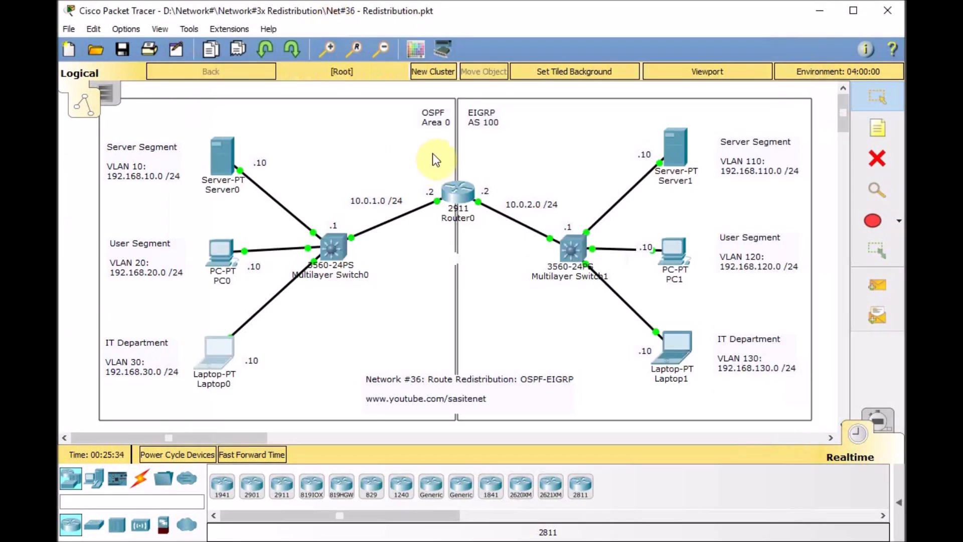